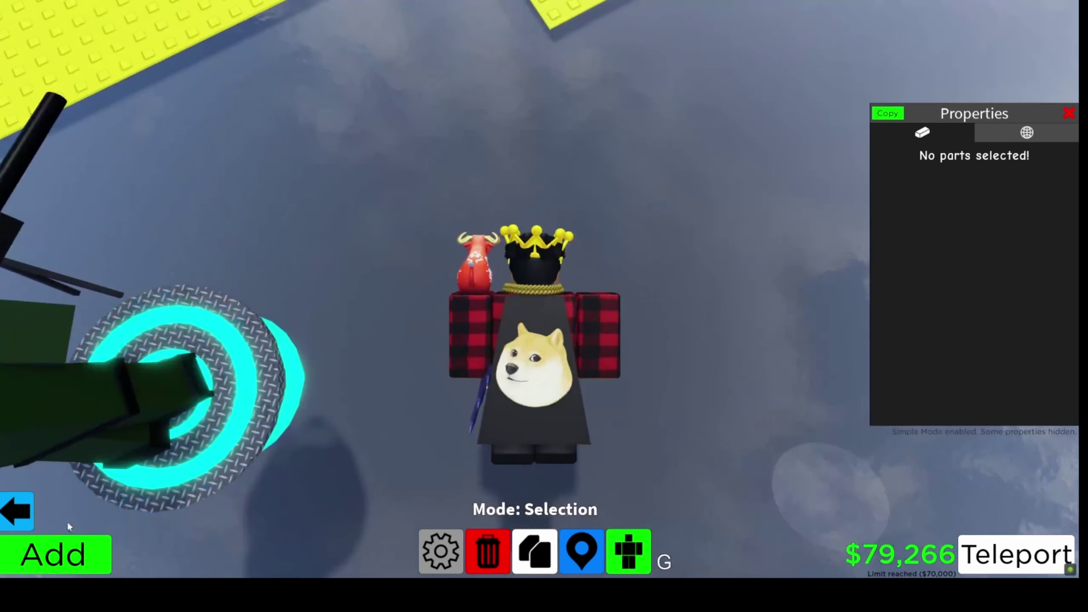
Step: Place a second sniper soldier turret from the saved Guns premade beside the first
click(92, 544)
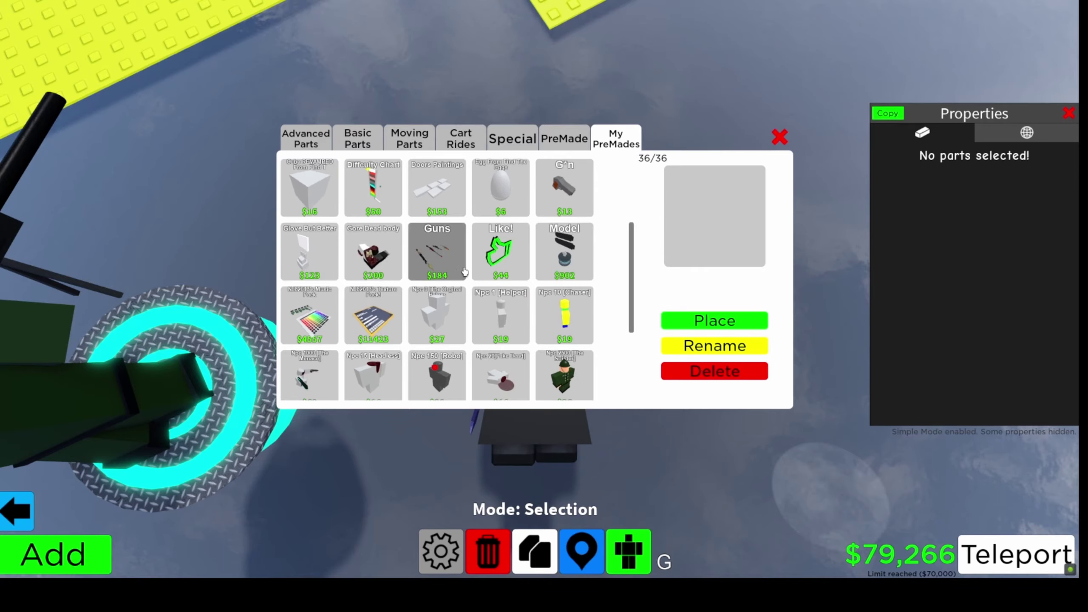
click(779, 138)
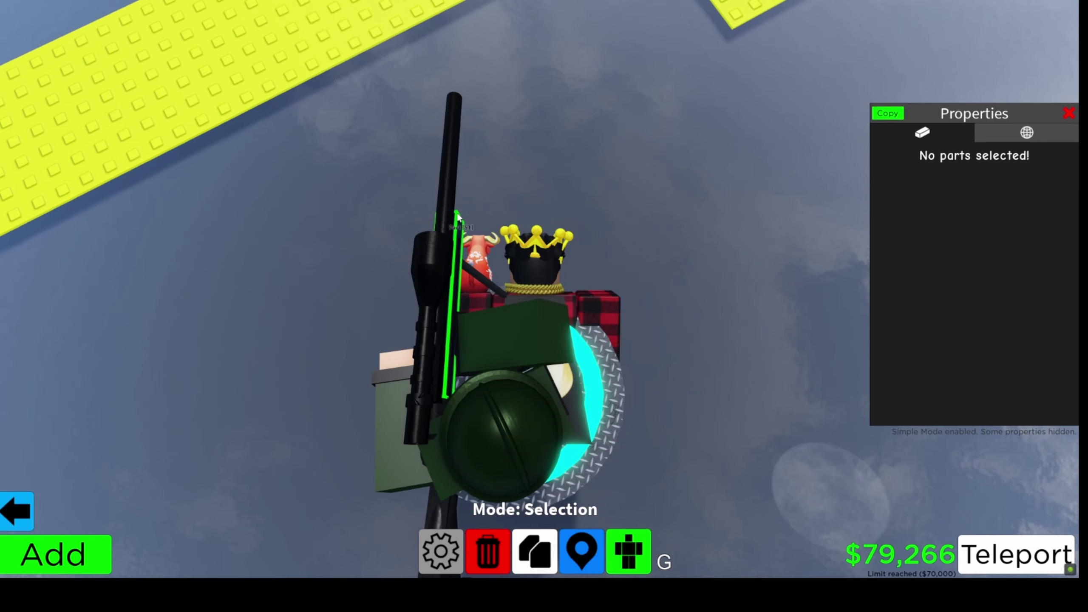
right_click(458, 220)
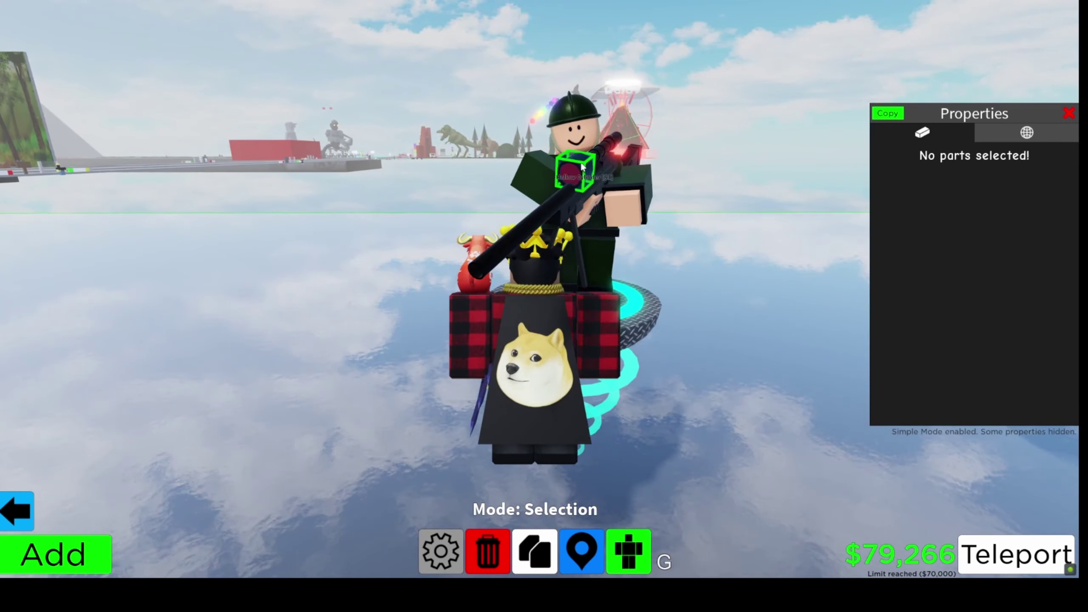
right_click(582, 174)
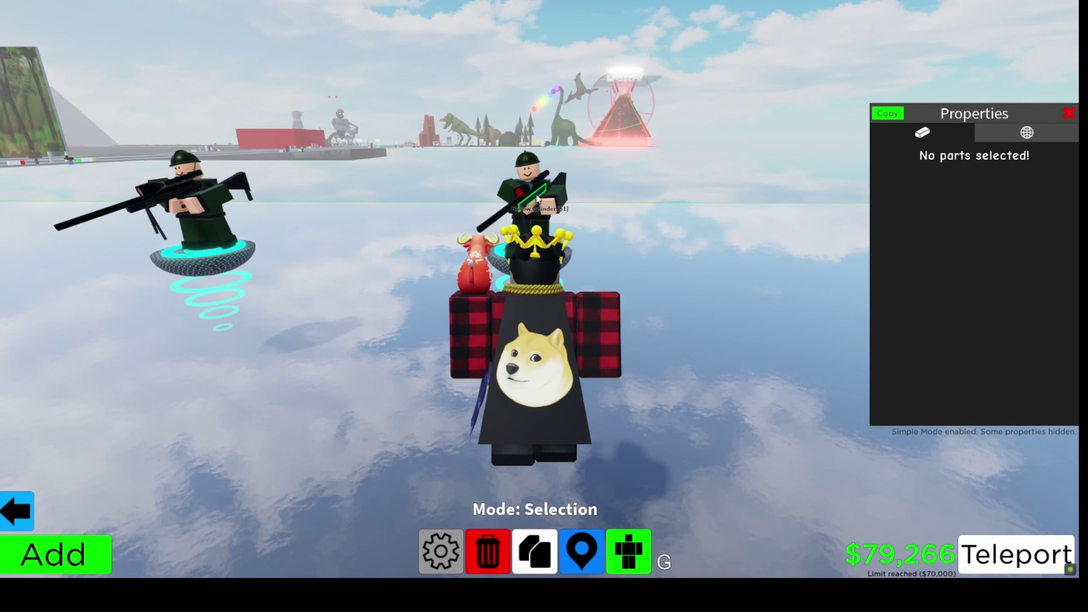
drag(537, 198, 725, 223)
click(699, 236)
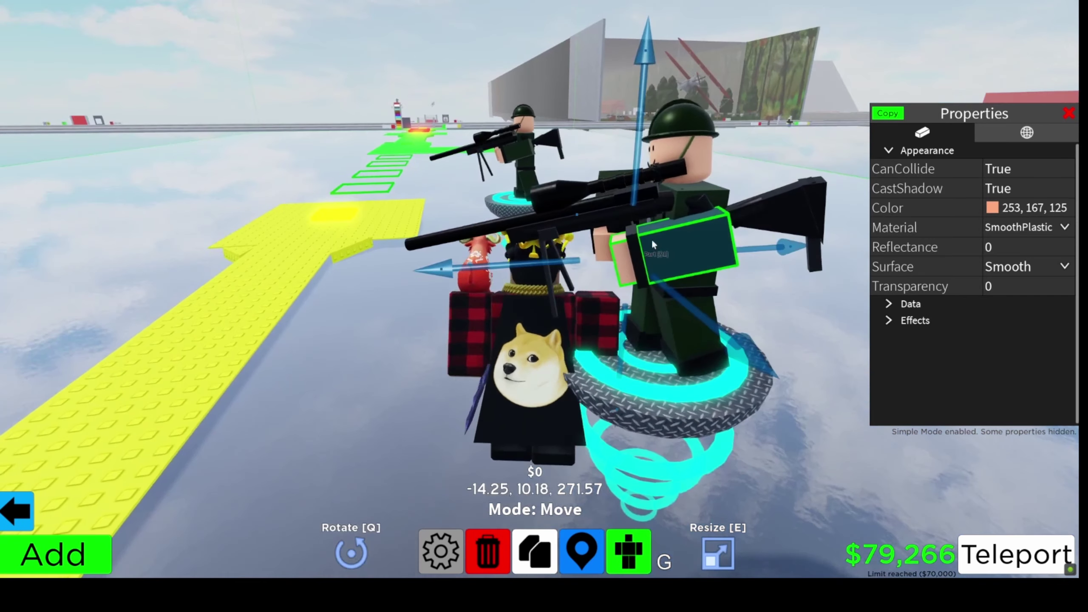
shift+click(695, 224)
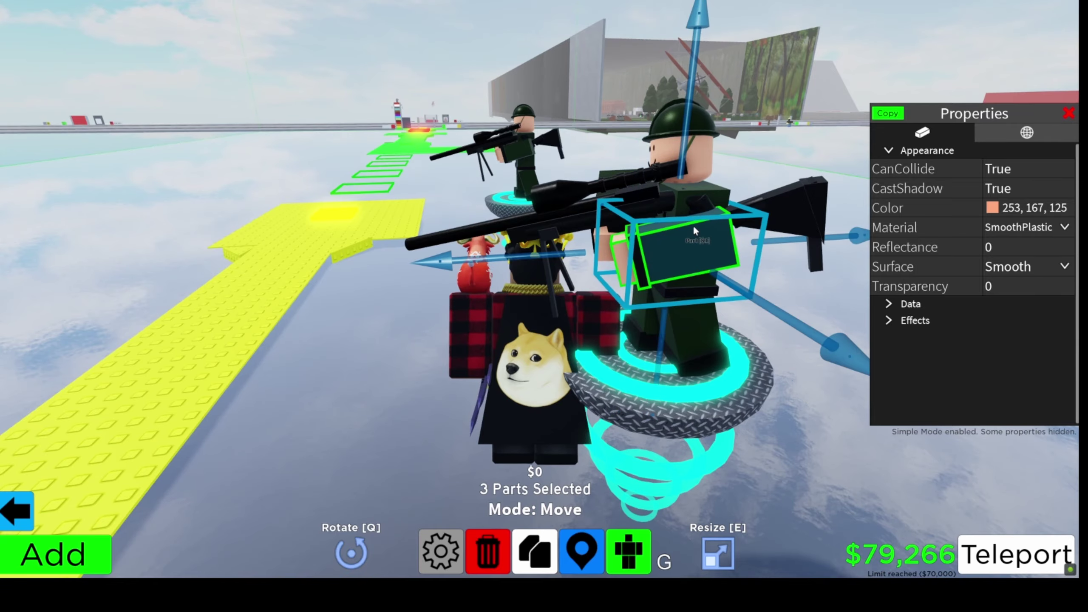
mouse_move(781, 103)
mouse_down()
mouse_move(766, 106)
mouse_move(660, 274)
mouse_up()
key(Escape)
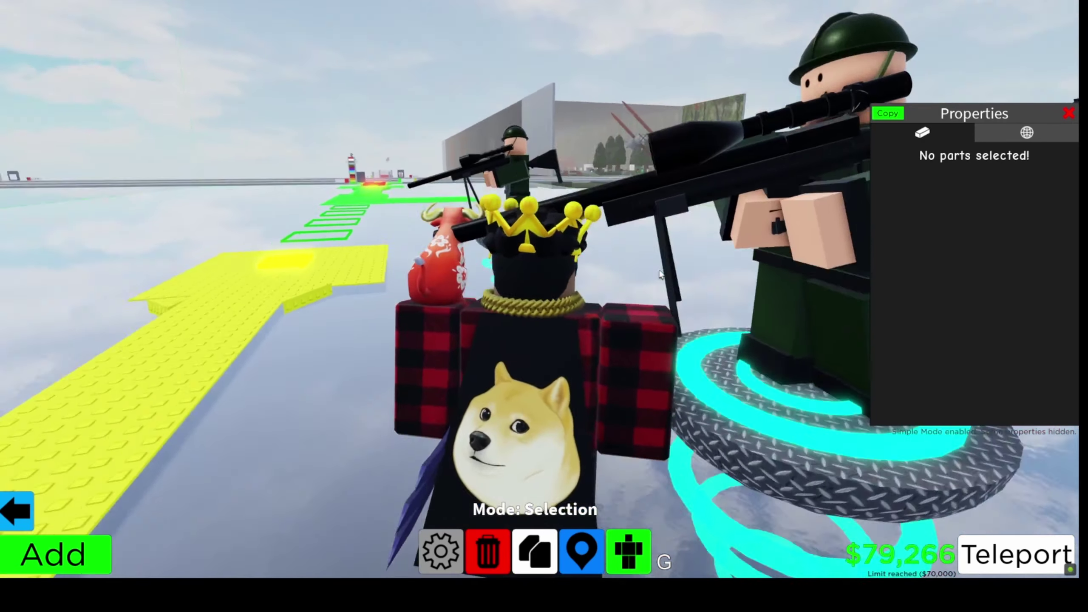
mouse_move(831, 204)
mouse_down()
mouse_move(660, 267)
mouse_move(631, 162)
mouse_move(579, 88)
mouse_move(654, 80)
mouse_move(537, 277)
mouse_up()
scroll(631, 162, down, 3)
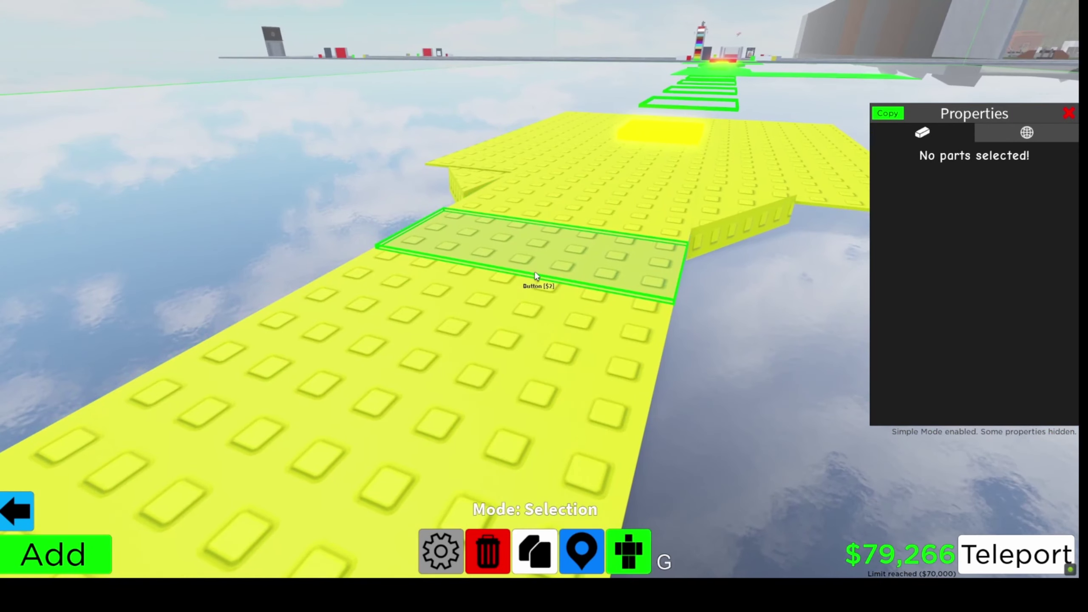
scroll(537, 277, down, 4)
Step: Shift the sniper's neon damaging beam toward the yellow path, then deselect it
click(595, 326)
mouse_move(595, 326)
mouse_down()
mouse_move(659, 304)
mouse_move(615, 271)
mouse_move(707, 344)
mouse_move(672, 356)
mouse_move(687, 360)
mouse_up()
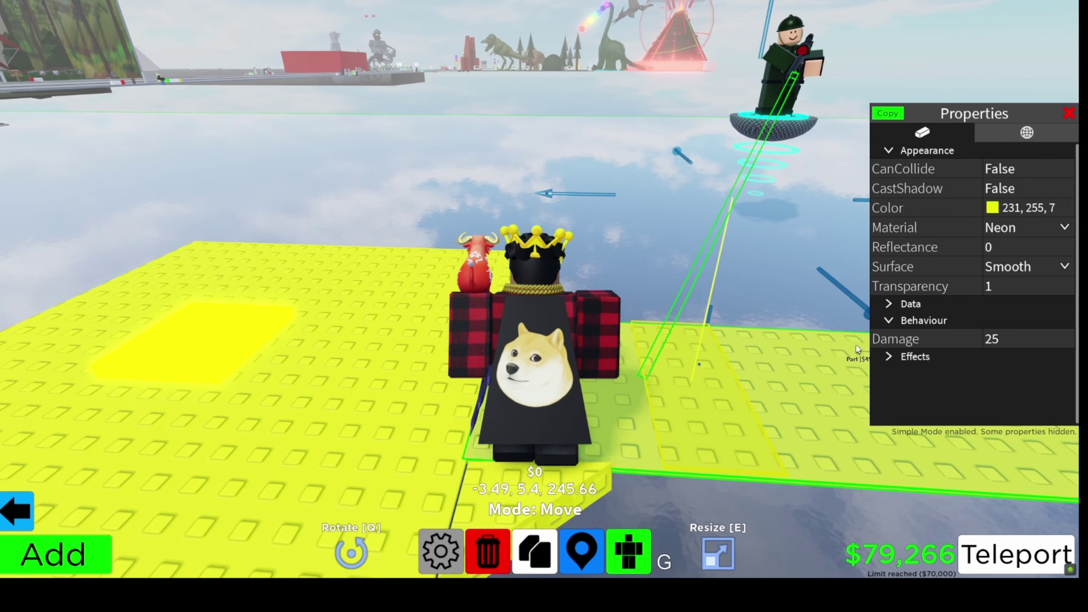
drag(858, 350, 724, 233)
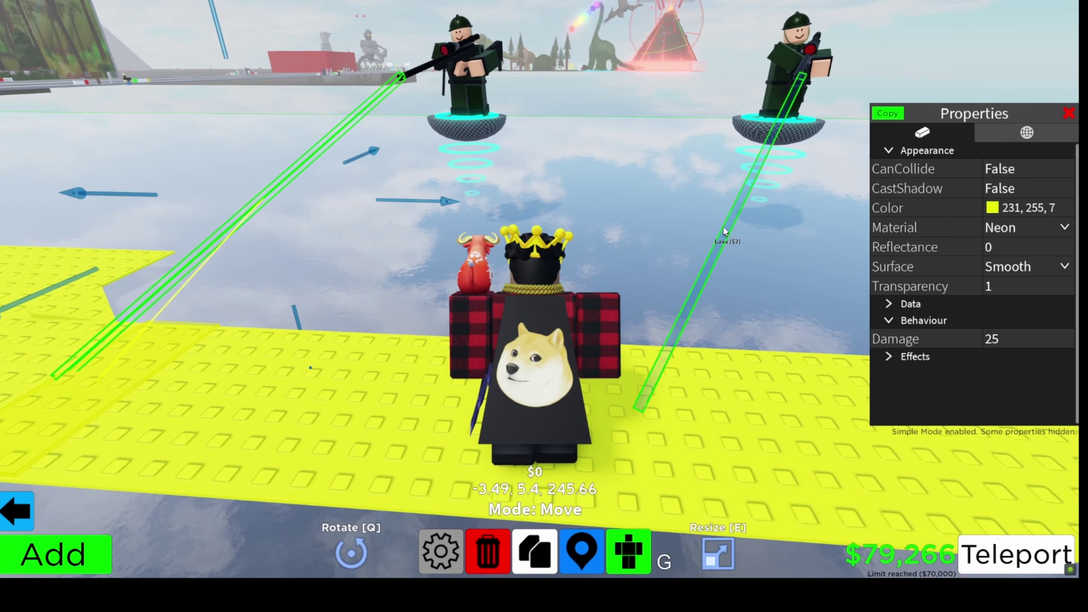
key(w)
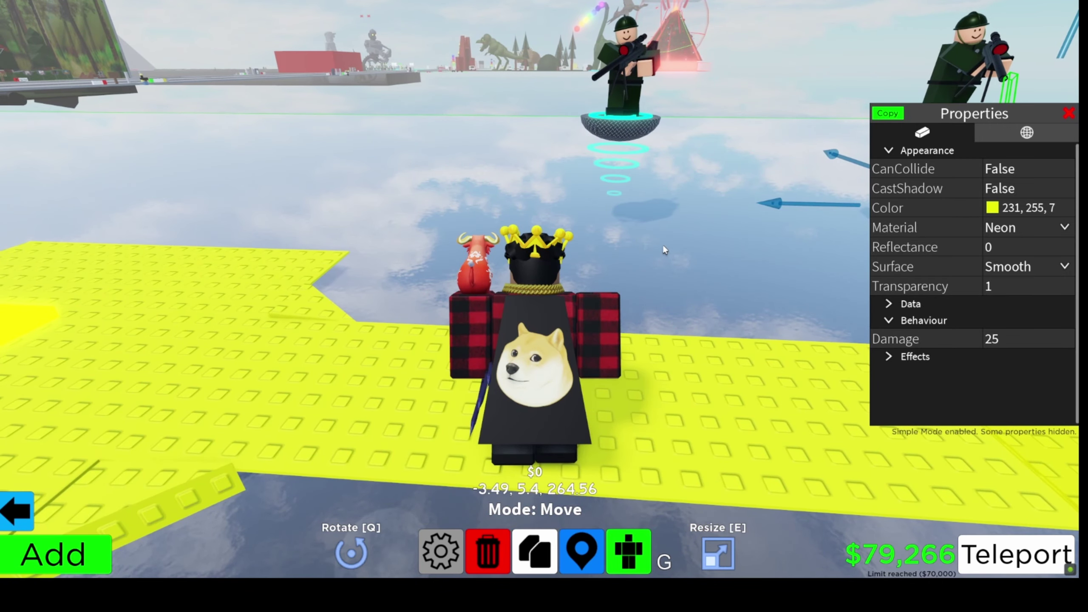
drag(663, 243, 511, 230)
click(439, 208)
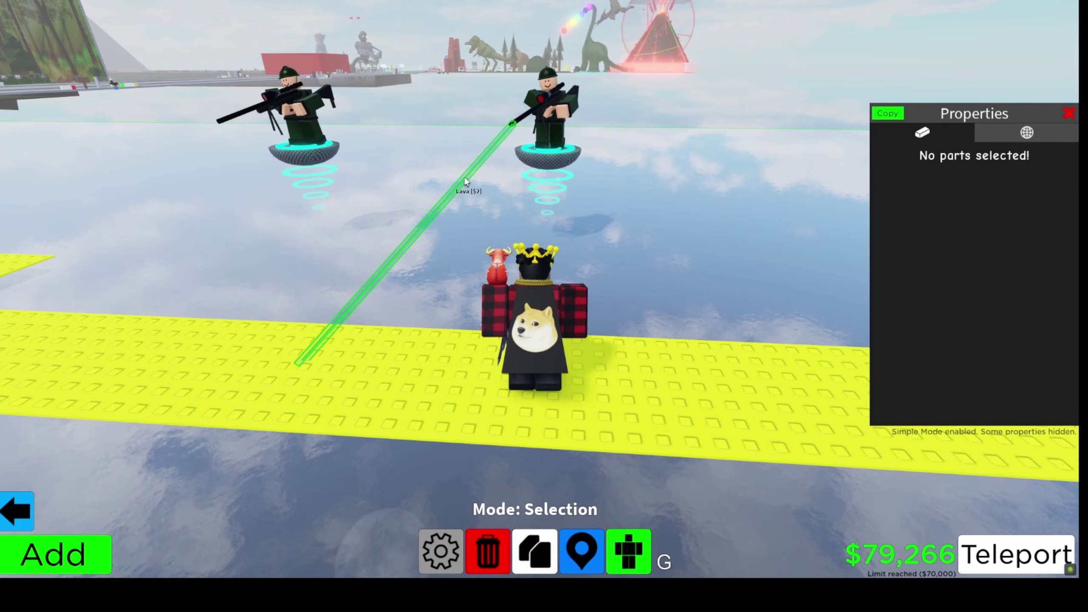
mouse_move(647, 194)
mouse_down()
mouse_move(689, 195)
mouse_move(510, 242)
mouse_move(656, 175)
mouse_up()
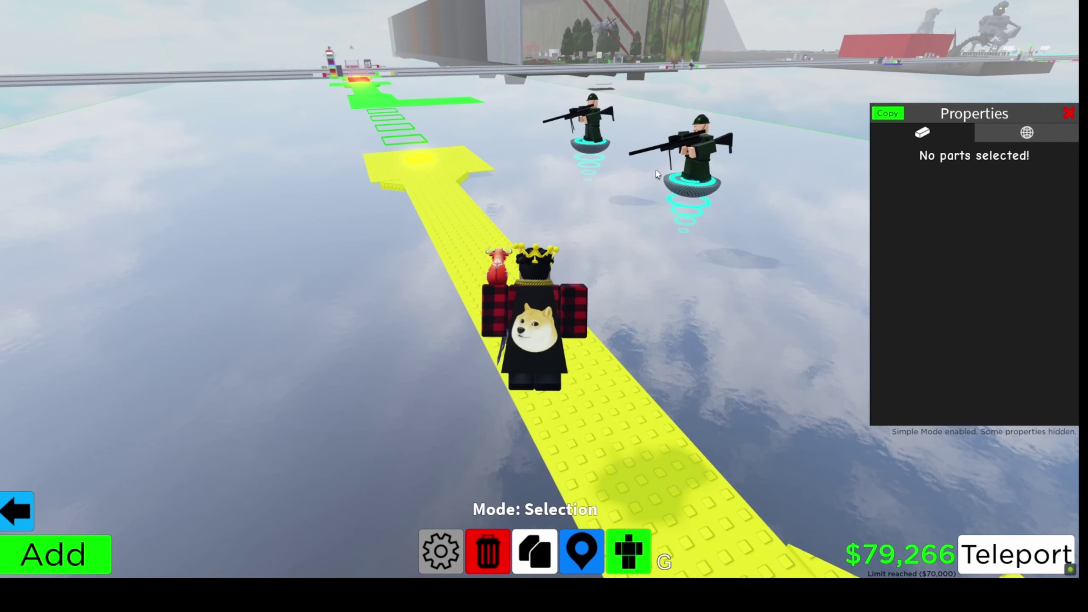
drag(626, 159, 527, 138)
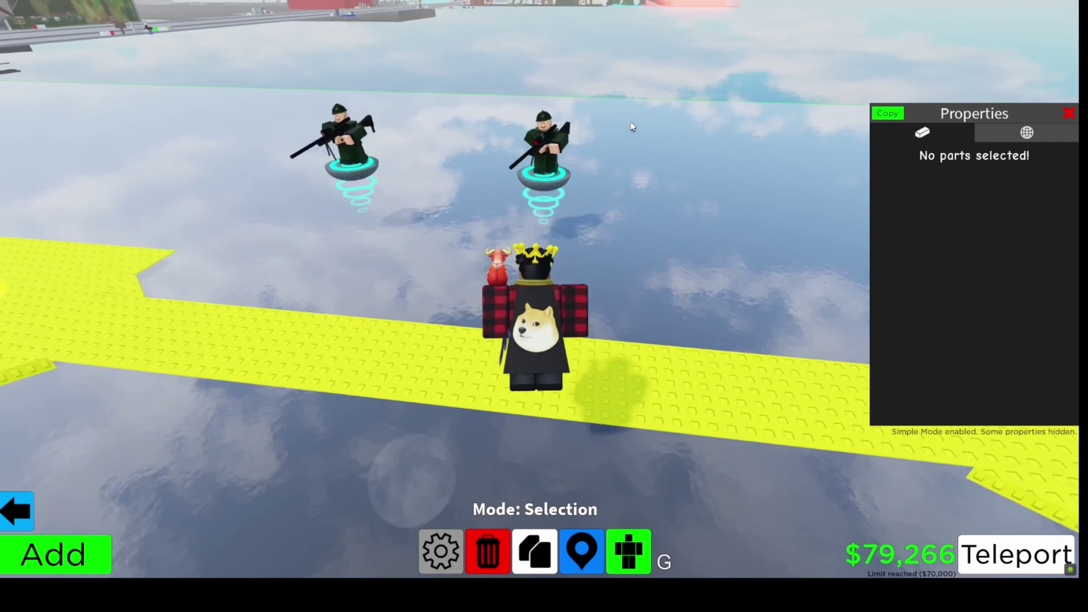
mouse_move(683, 262)
mouse_down()
mouse_move(706, 261)
mouse_move(621, 233)
mouse_move(709, 131)
mouse_move(595, 187)
mouse_up()
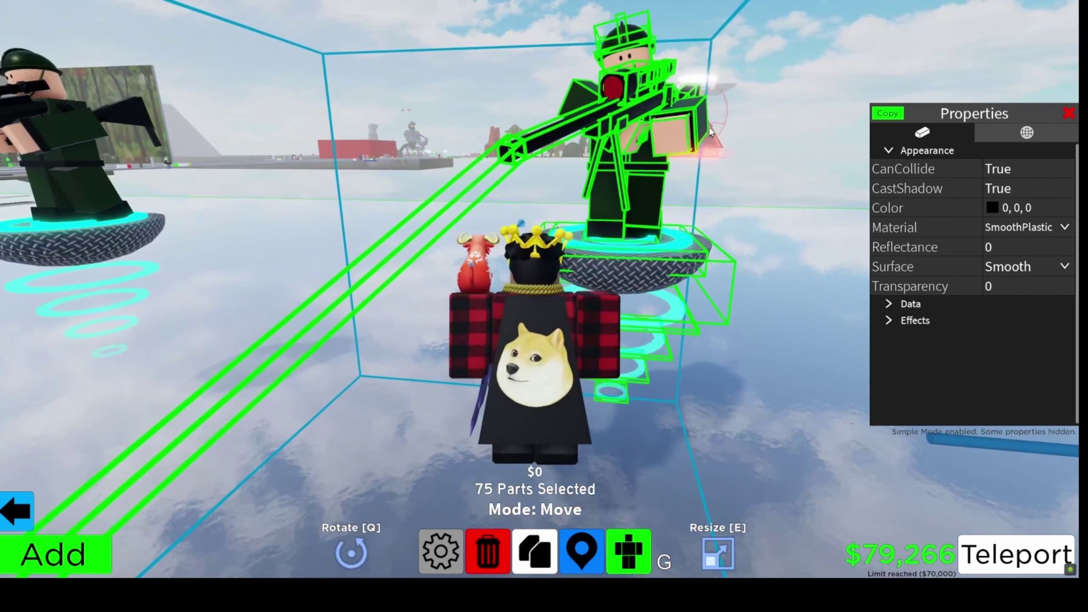
click(443, 206)
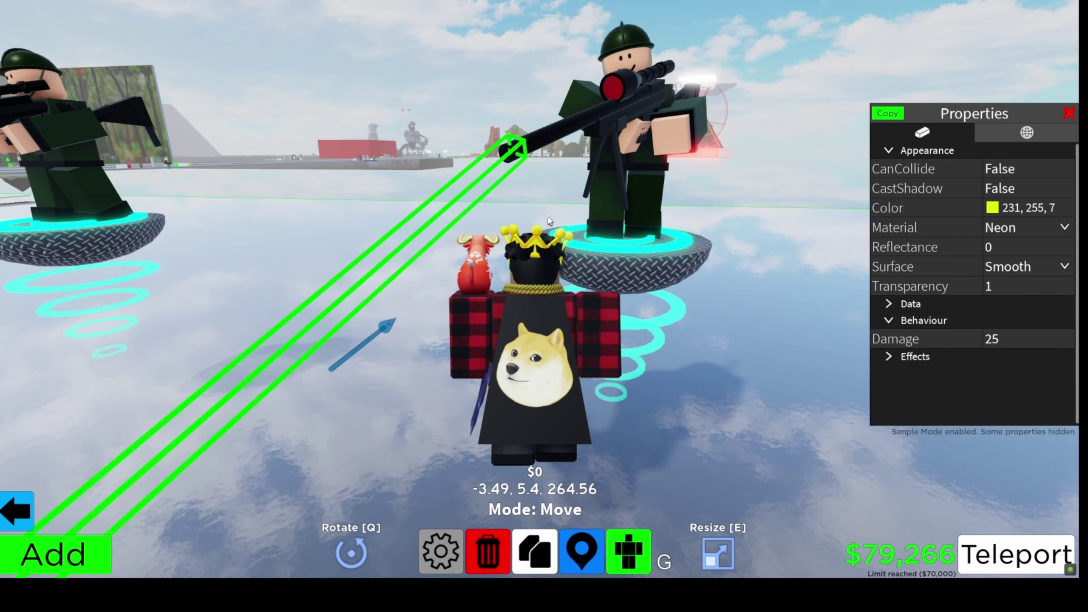
drag(1054, 332, 1031, 333)
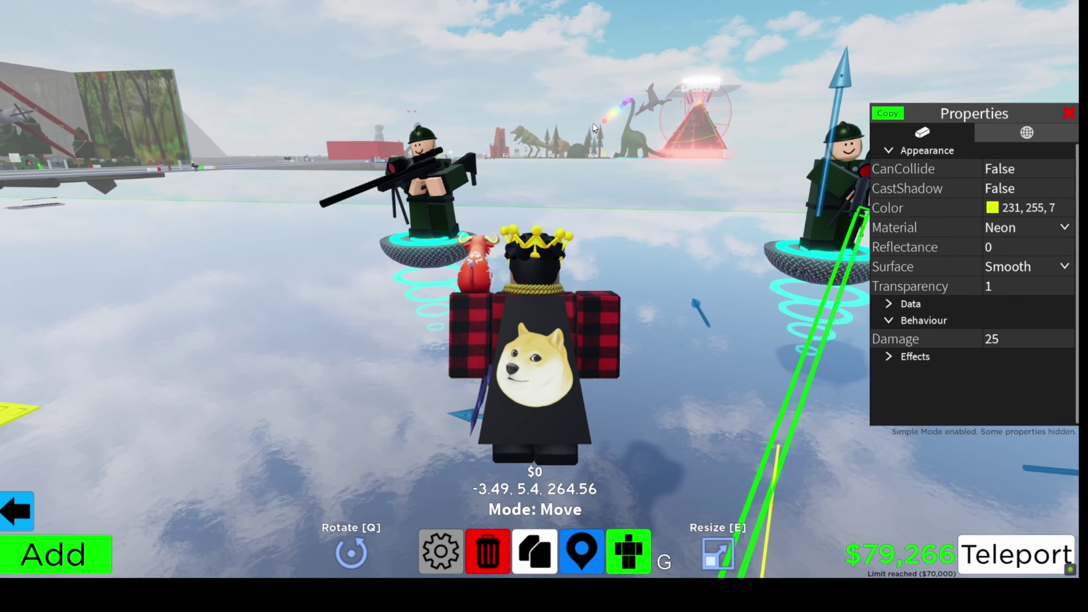
key(Escape)
drag(595, 255, 617, 128)
scroll(617, 128, down, 5)
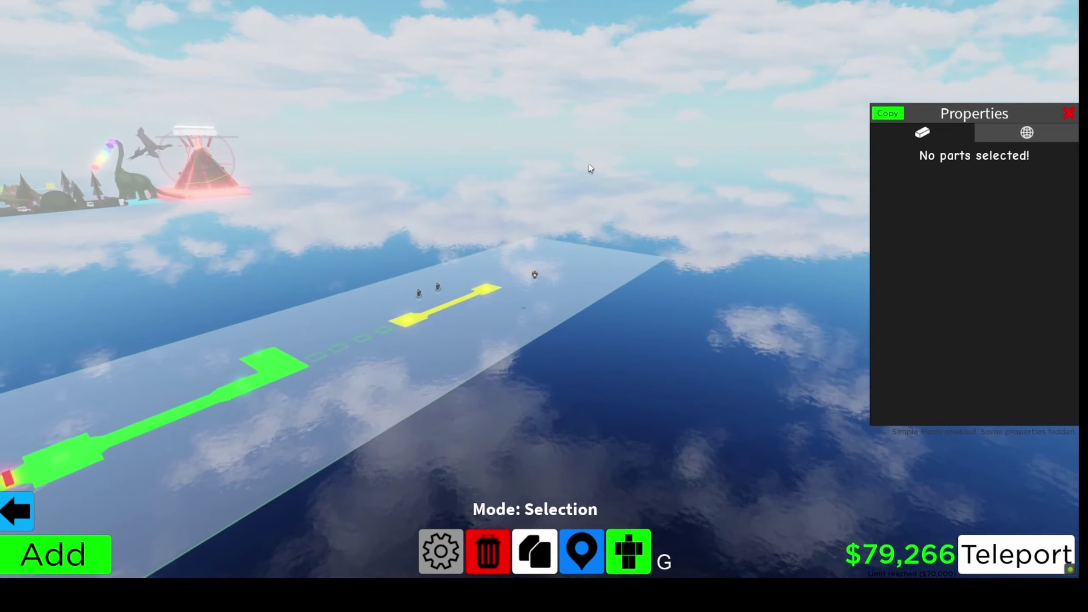
mouse_move(825, 112)
mouse_down()
mouse_move(766, 119)
mouse_move(791, 106)
mouse_move(766, 101)
mouse_up()
scroll(821, 114, up, 5)
scroll(791, 107, up, 6)
scroll(767, 101, down, 2)
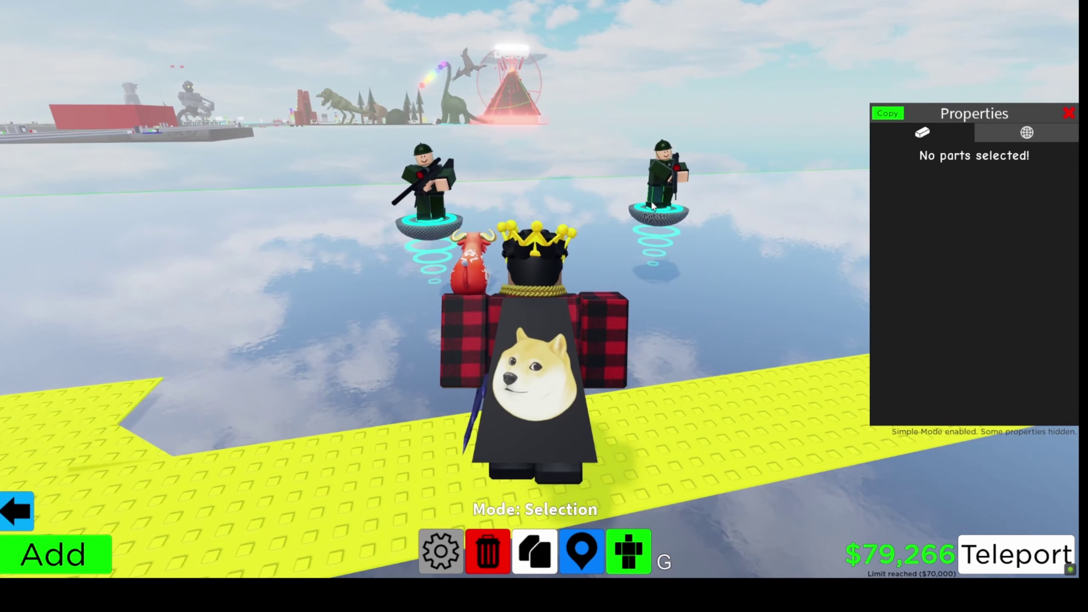
click(681, 213)
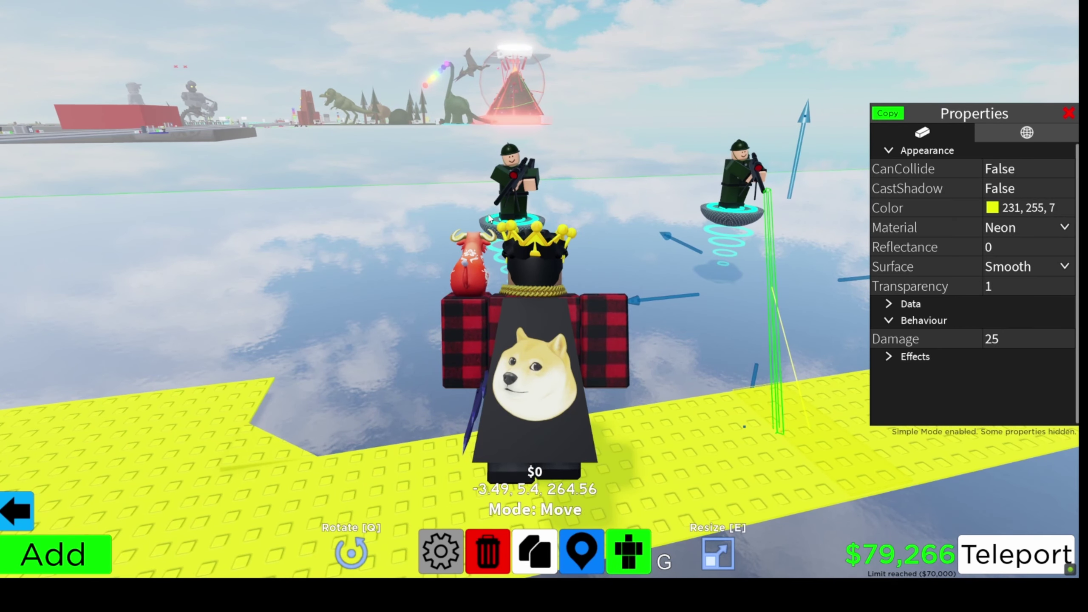
key(Escape)
scroll(369, 173, down, 8)
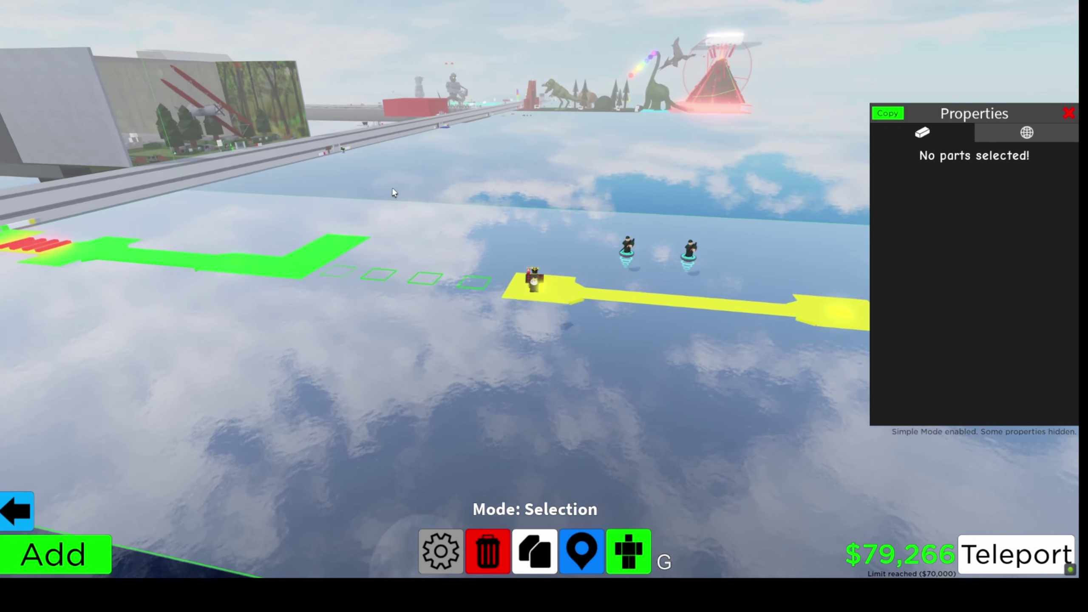
scroll(393, 192, up, 10)
scroll(534, 271, up, 5)
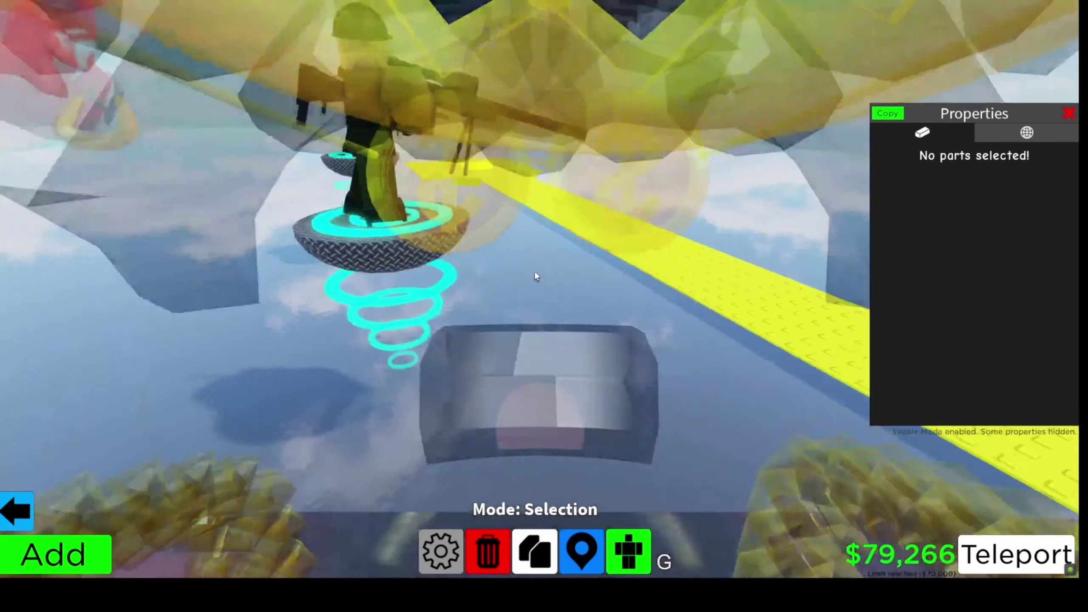
drag(534, 271, 535, 274)
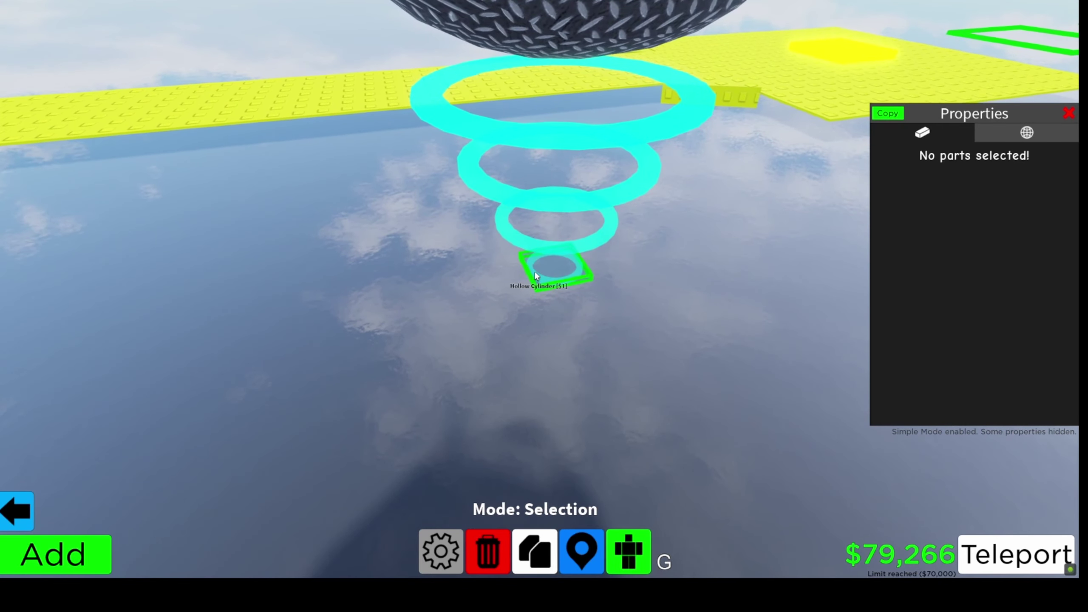
scroll(534, 274, down, 8)
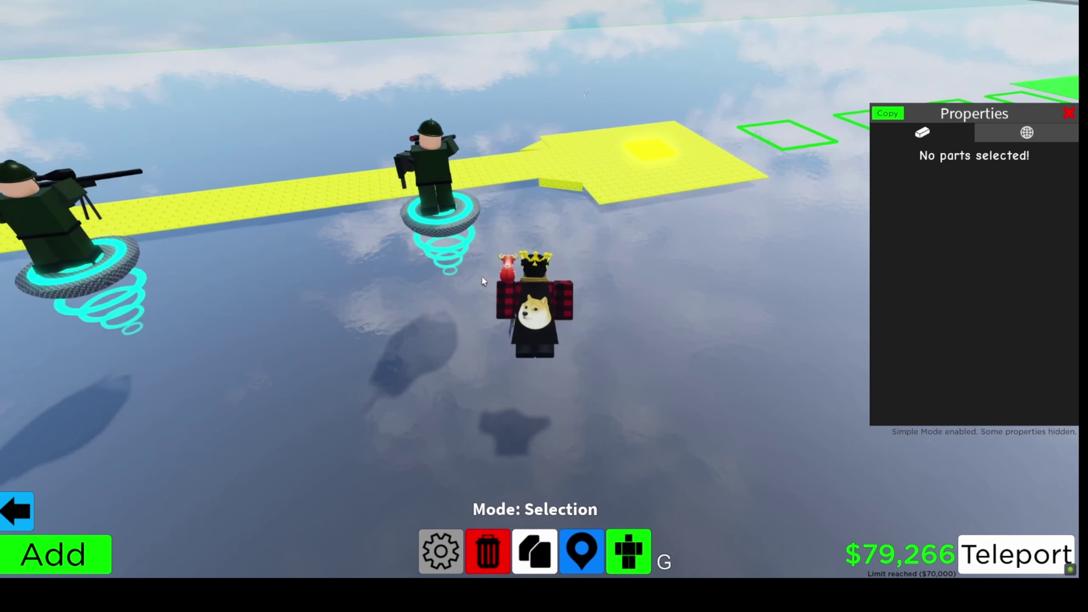
click(83, 557)
click(565, 139)
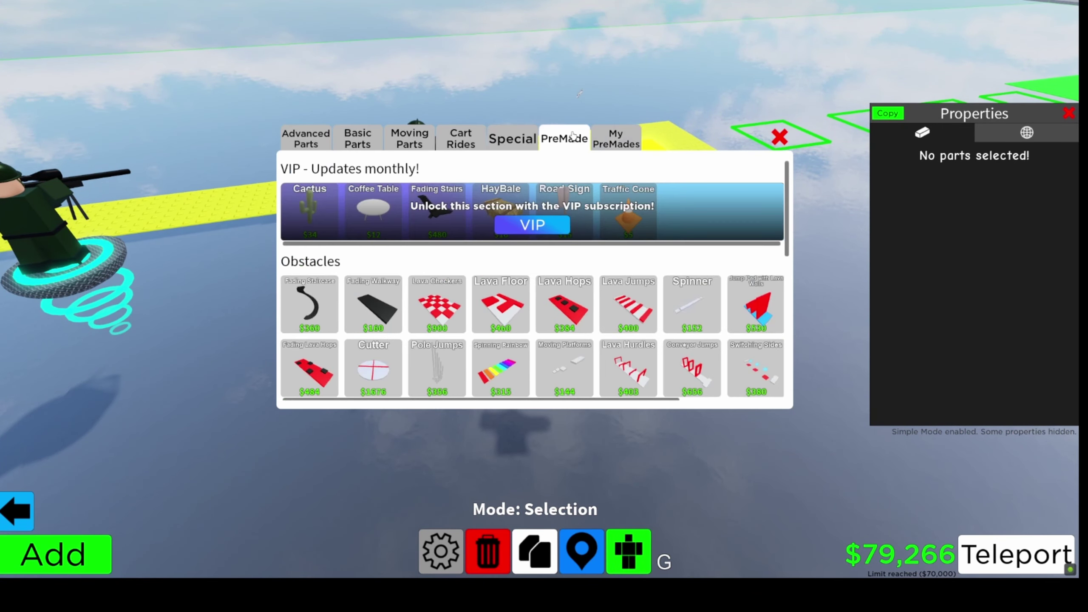
scroll(563, 293, down, 5)
scroll(545, 323, down, 5)
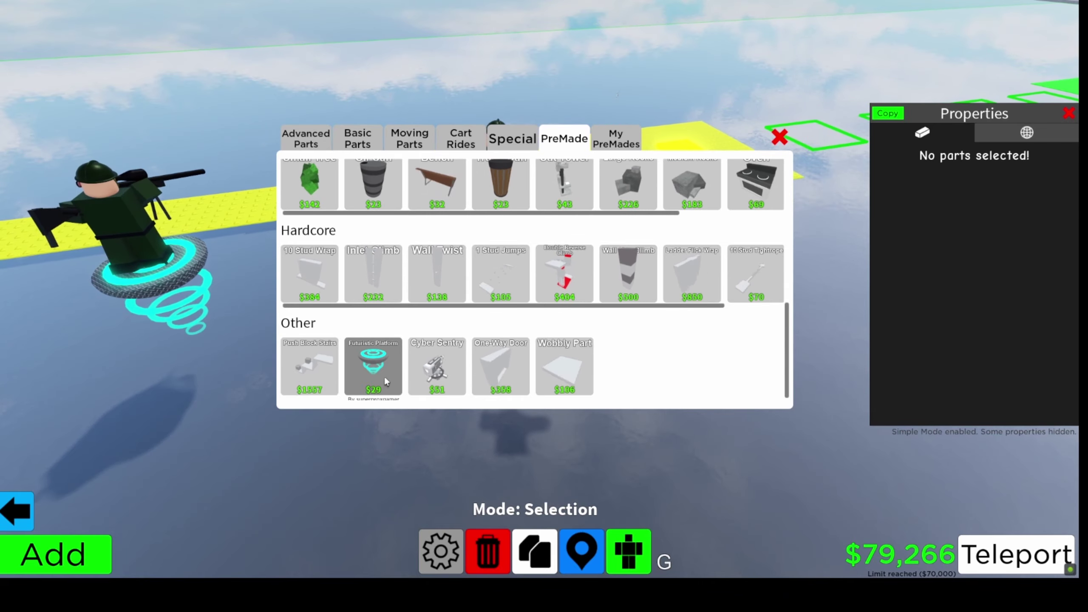
scroll(596, 298, up, 2)
click(781, 138)
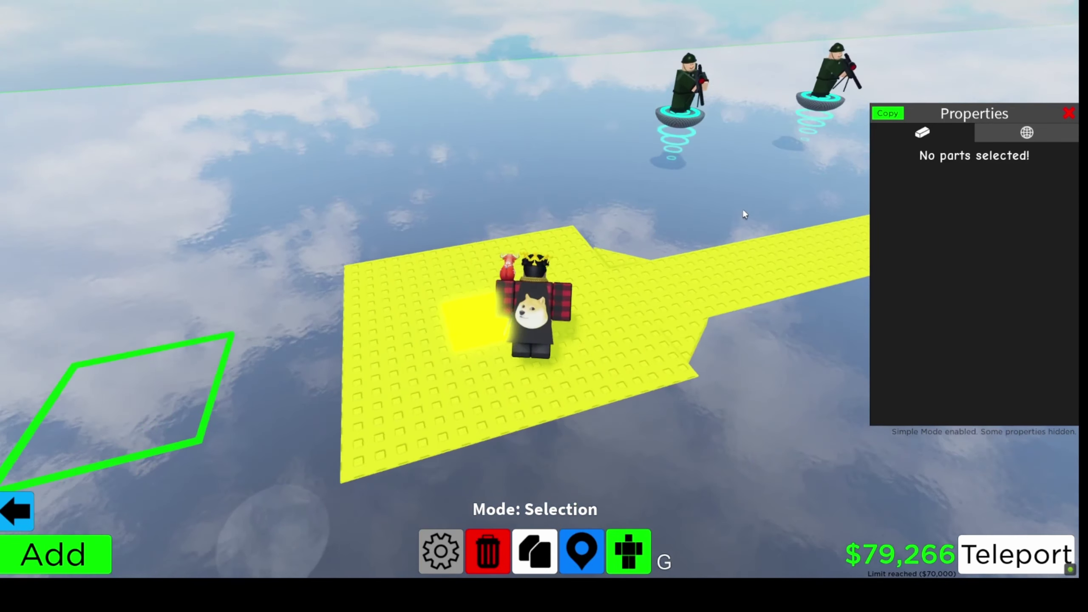
right_click(742, 208)
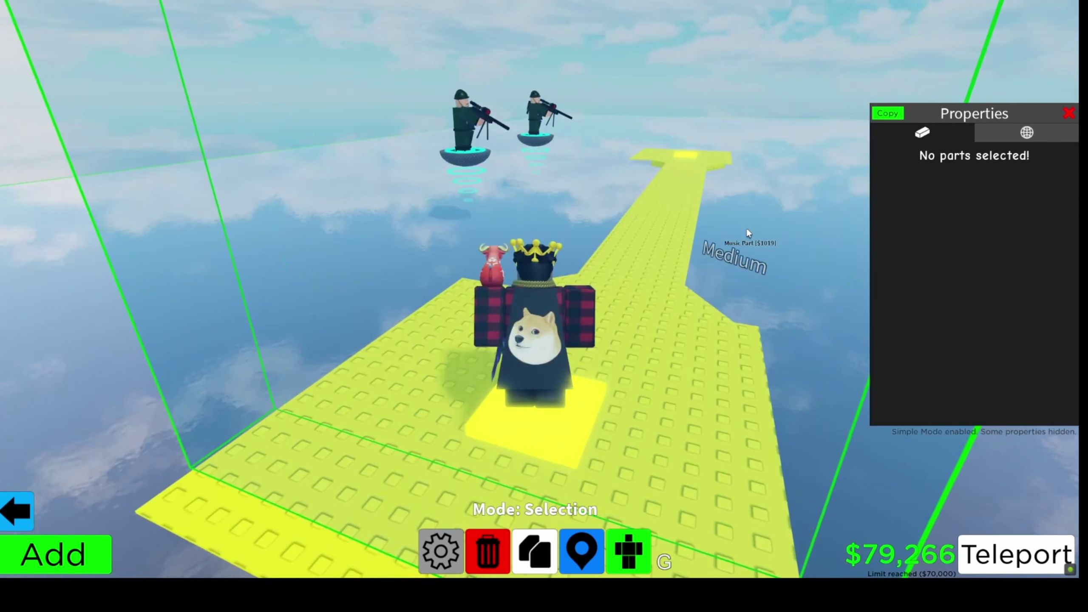
scroll(745, 222, up, 5)
click(536, 276)
scroll(536, 277, down, 5)
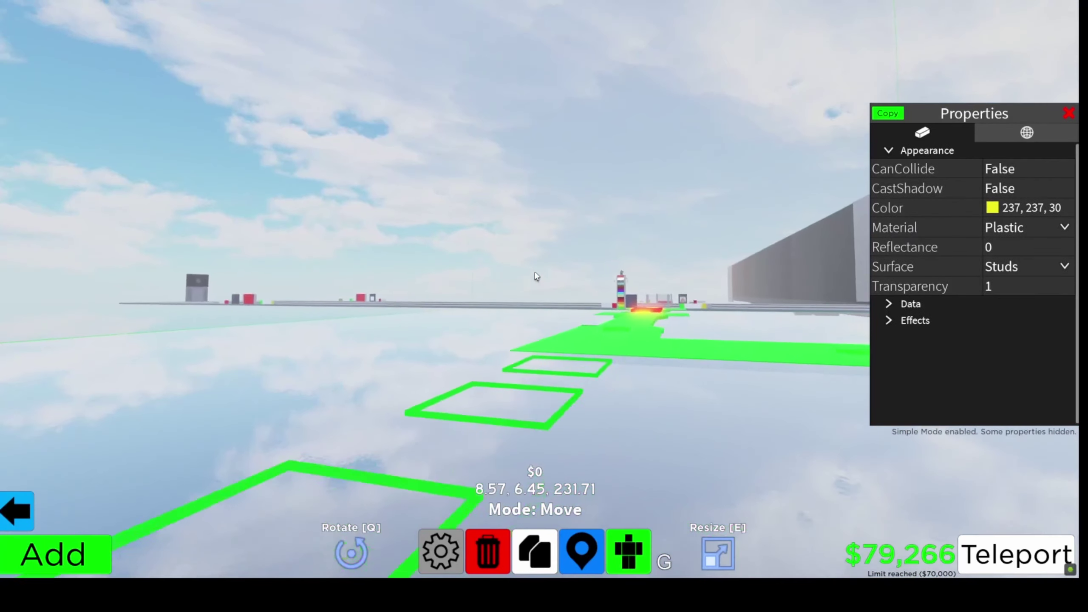
scroll(534, 271, up, 5)
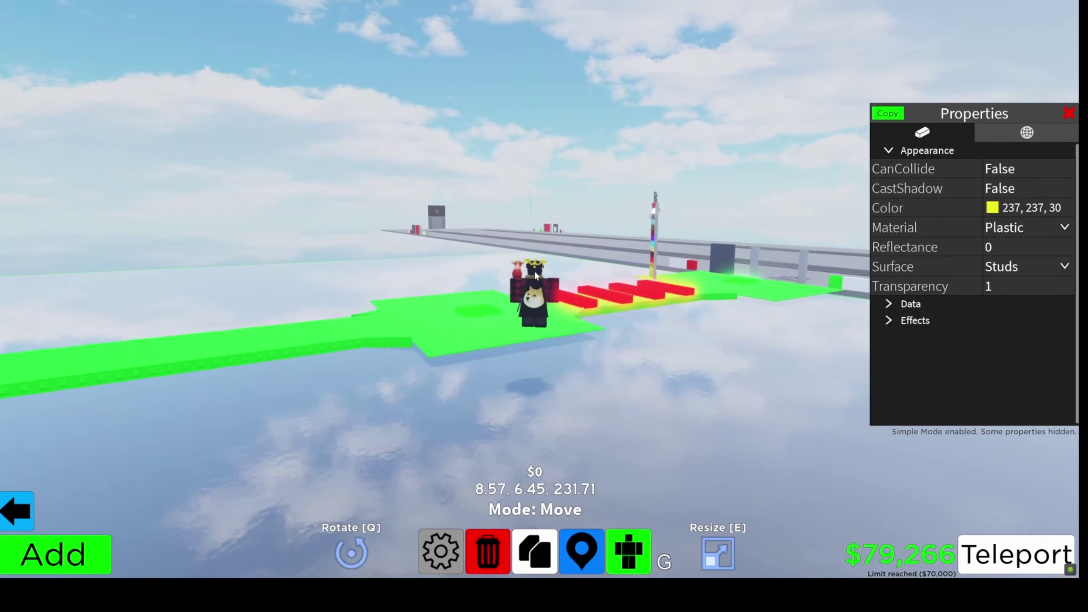
click(534, 270)
right_click(638, 355)
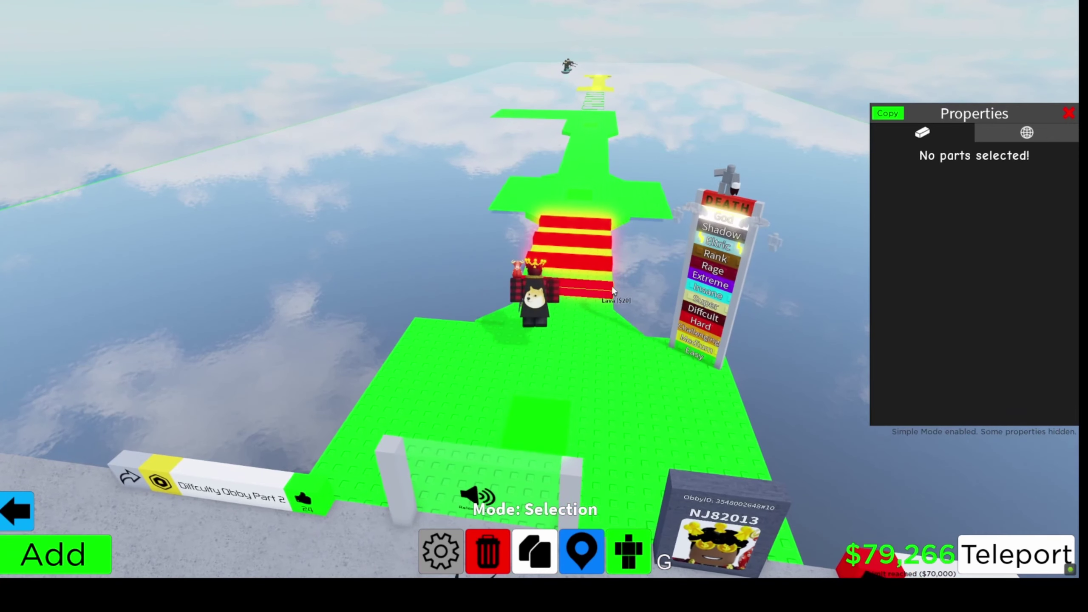
scroll(707, 333, up, 4)
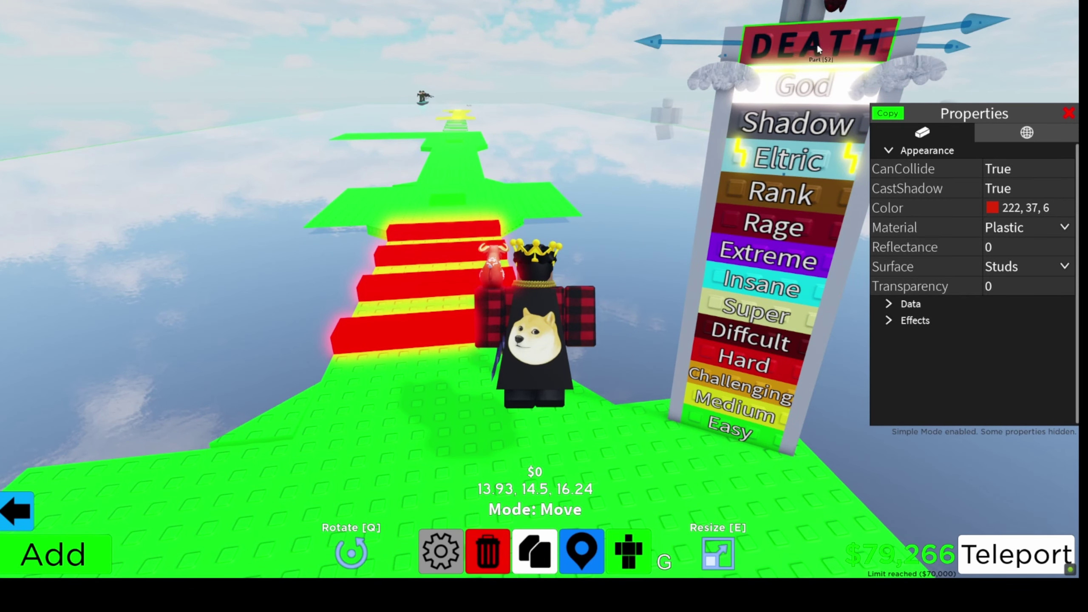
scroll(534, 271, up, 8)
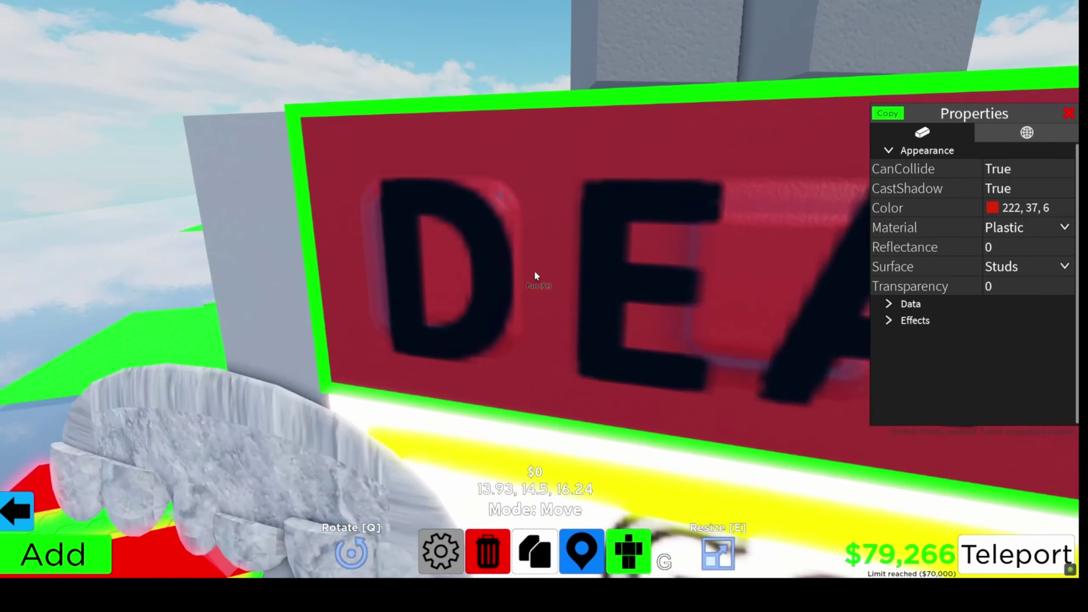
right_click(534, 271)
scroll(534, 271, down, 8)
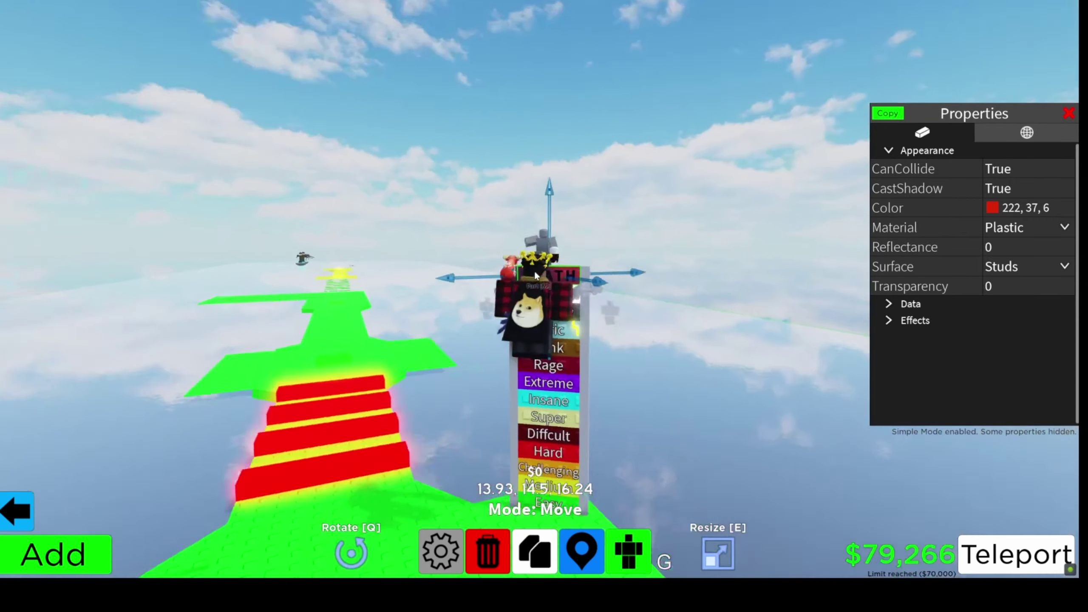
scroll(534, 271, down, 3)
click(459, 205)
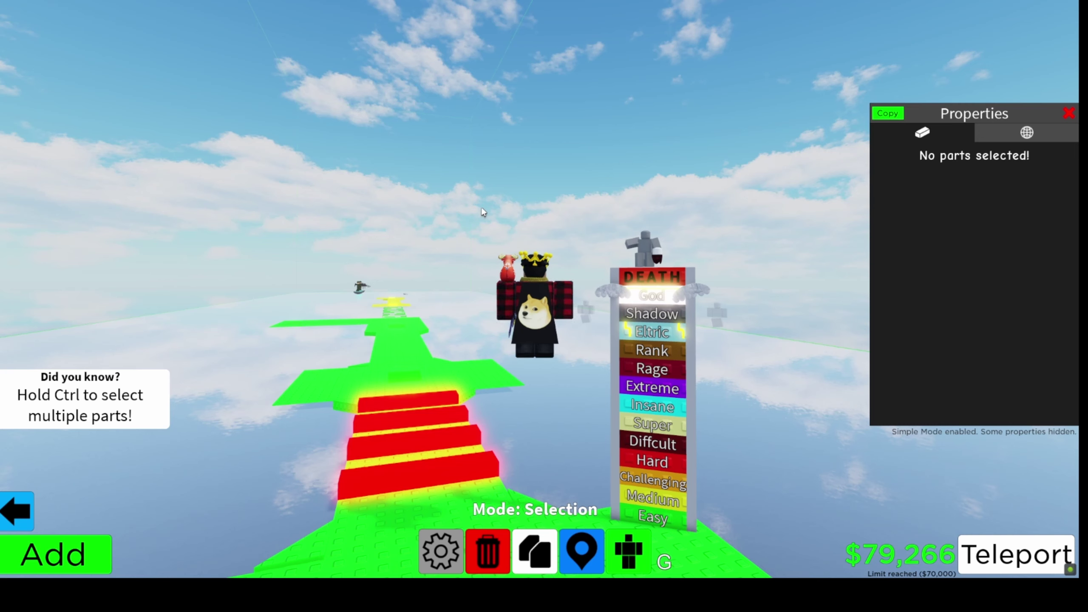
scroll(648, 251, down, 2)
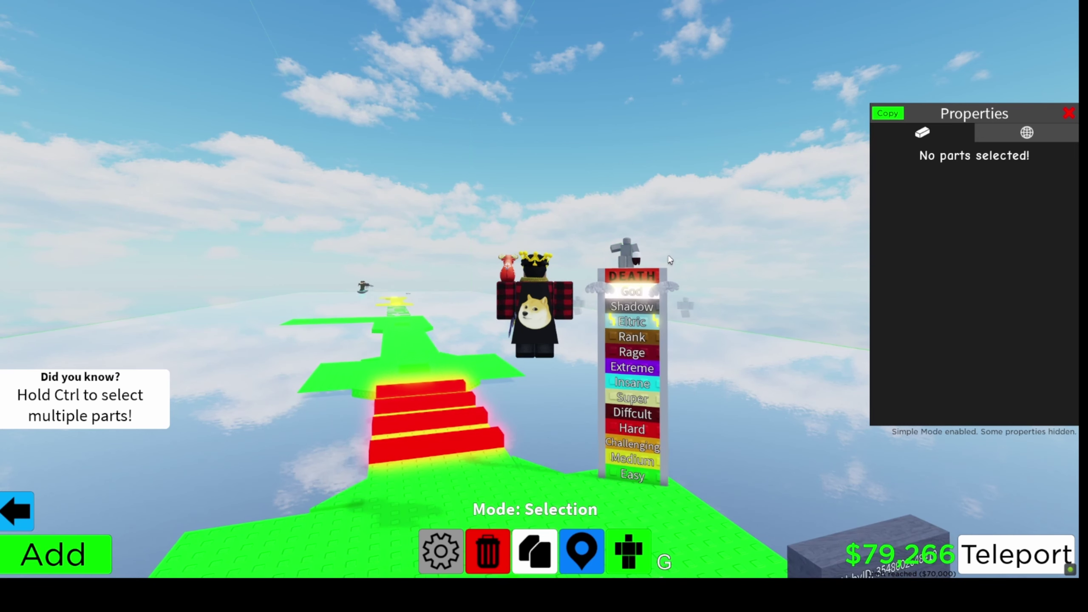
click(634, 459)
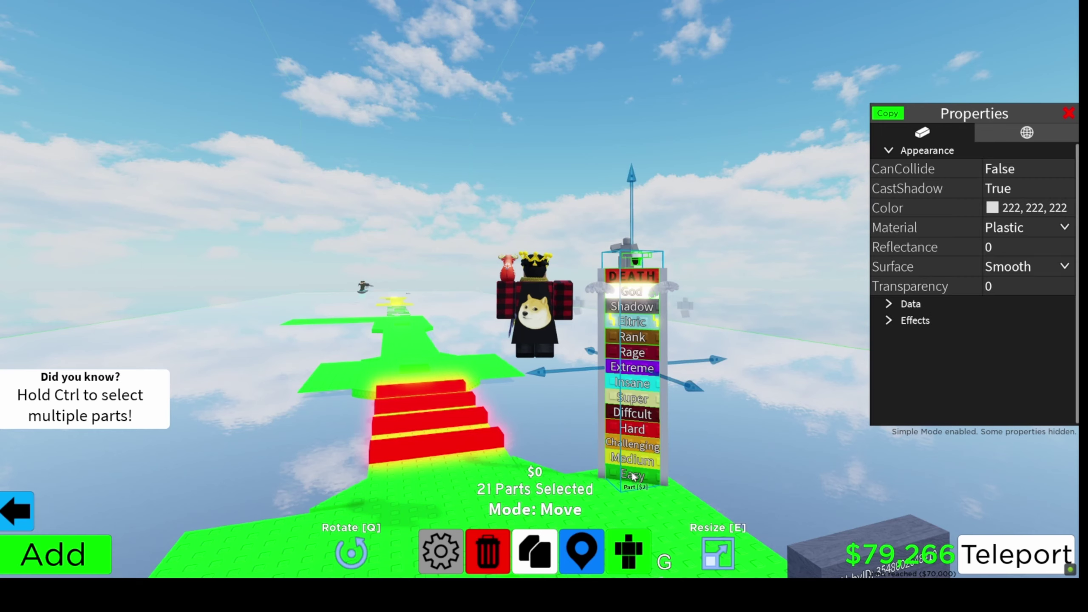
scroll(675, 338, up, 3)
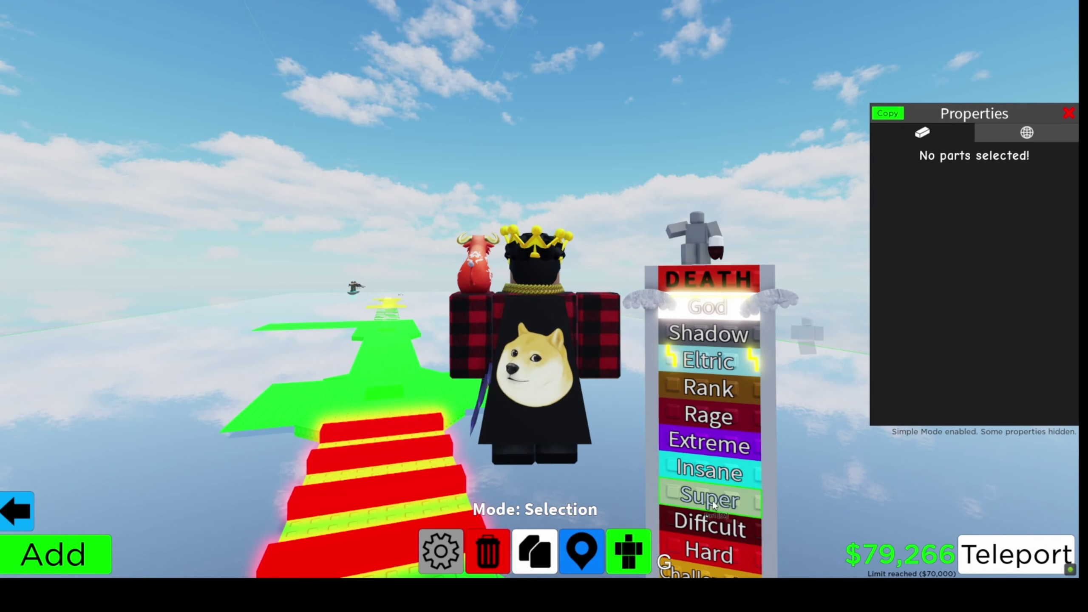
scroll(741, 449, down, 2)
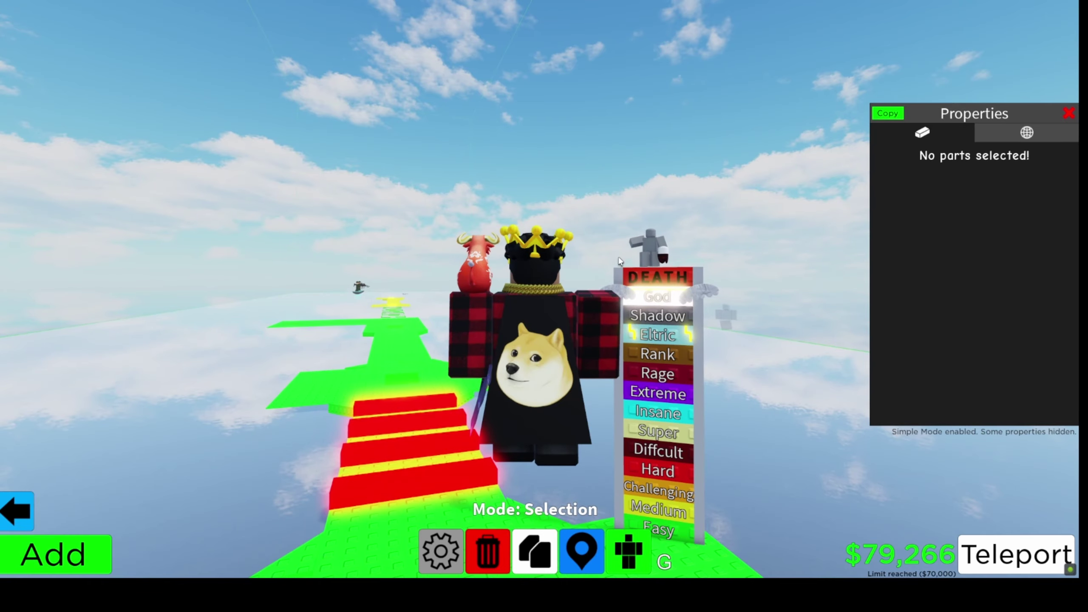
scroll(643, 441, down, 5)
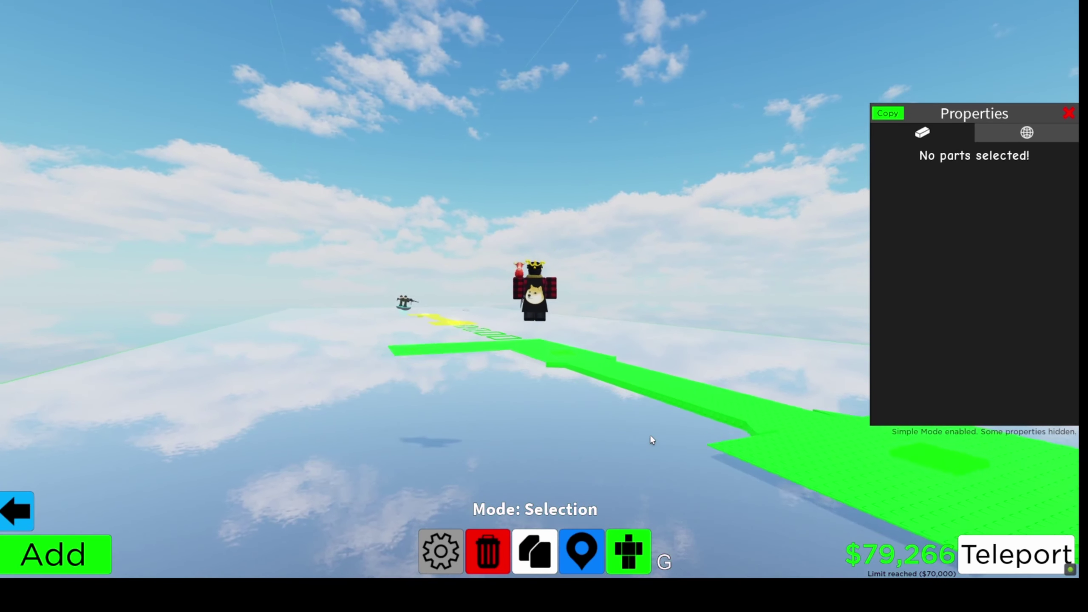
right_click(650, 440)
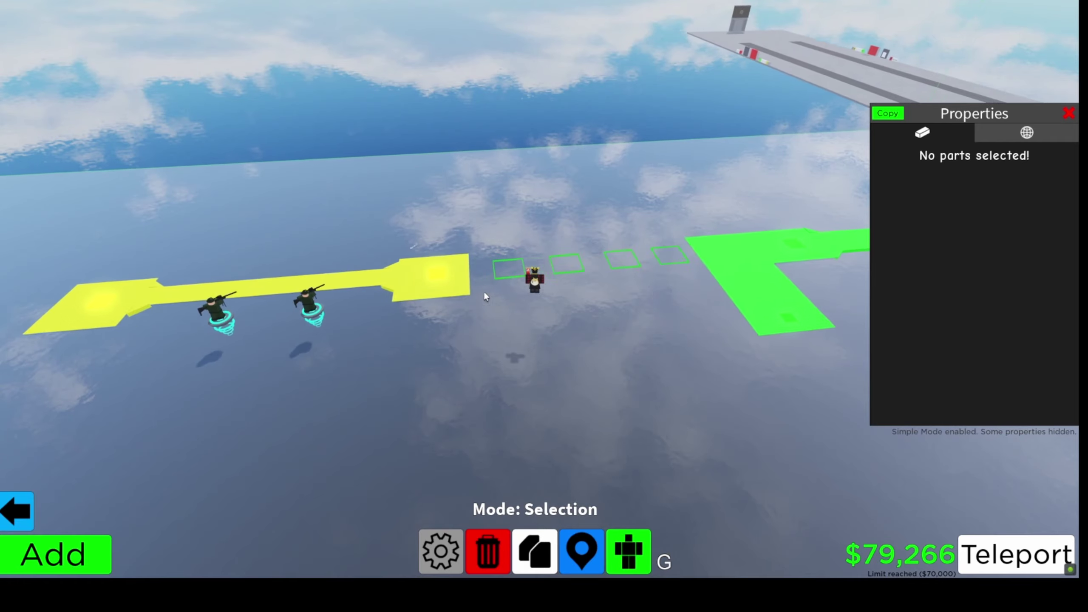
drag(585, 257, 537, 285)
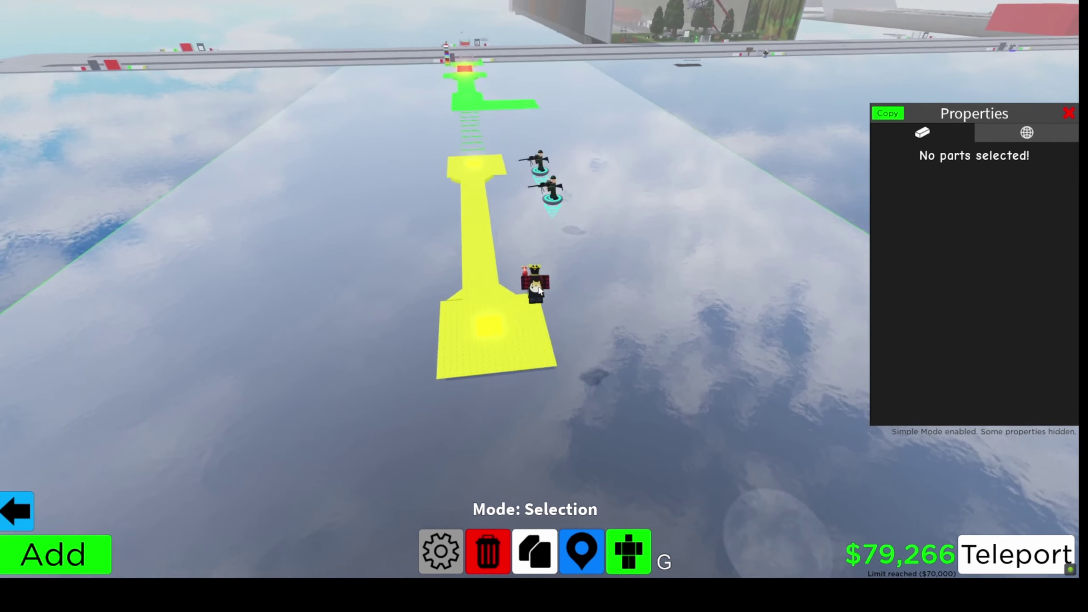
right_click(537, 287)
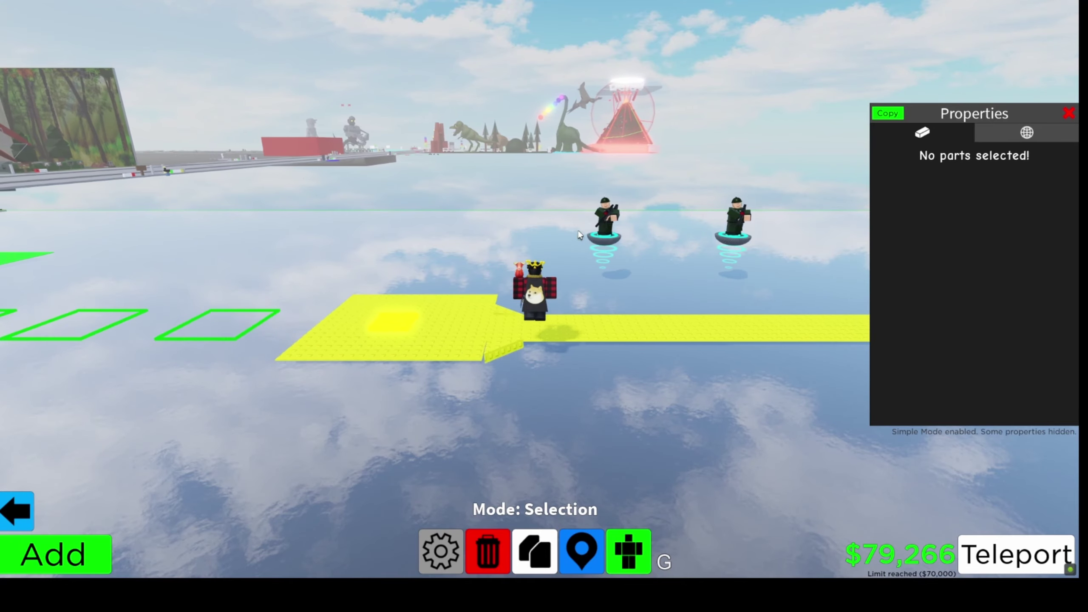
scroll(656, 223, down, 6)
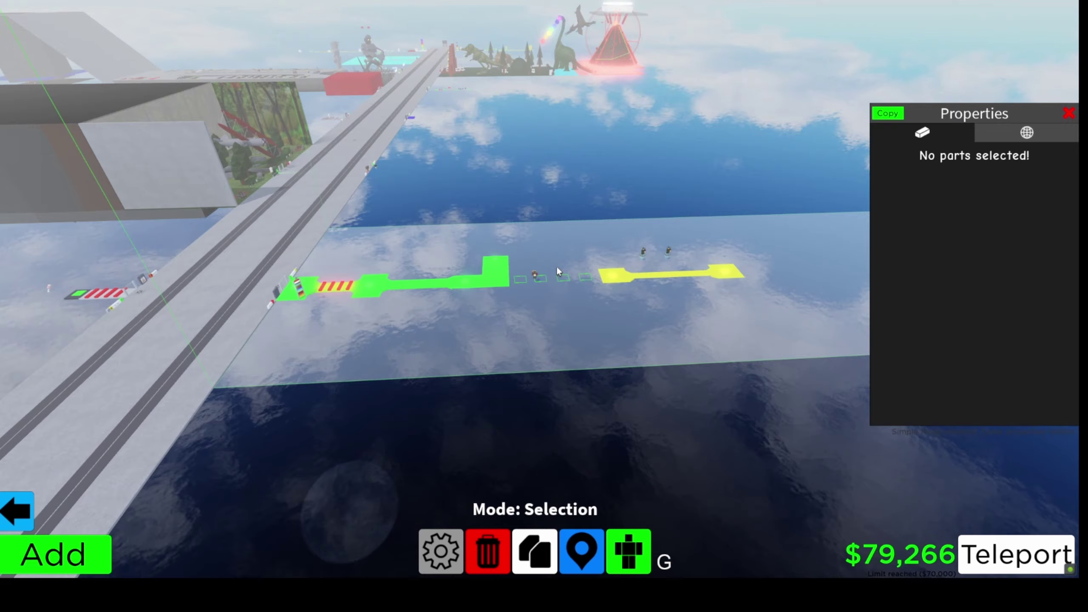
drag(544, 281, 677, 291)
scroll(660, 268, up, 5)
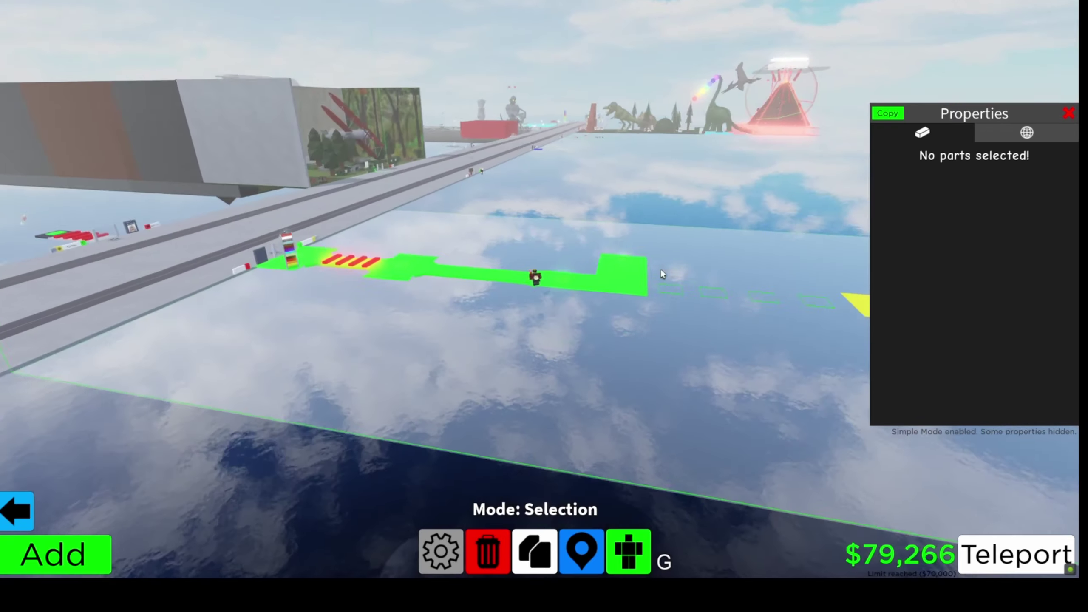
scroll(660, 268, up, 8)
drag(664, 251, 536, 277)
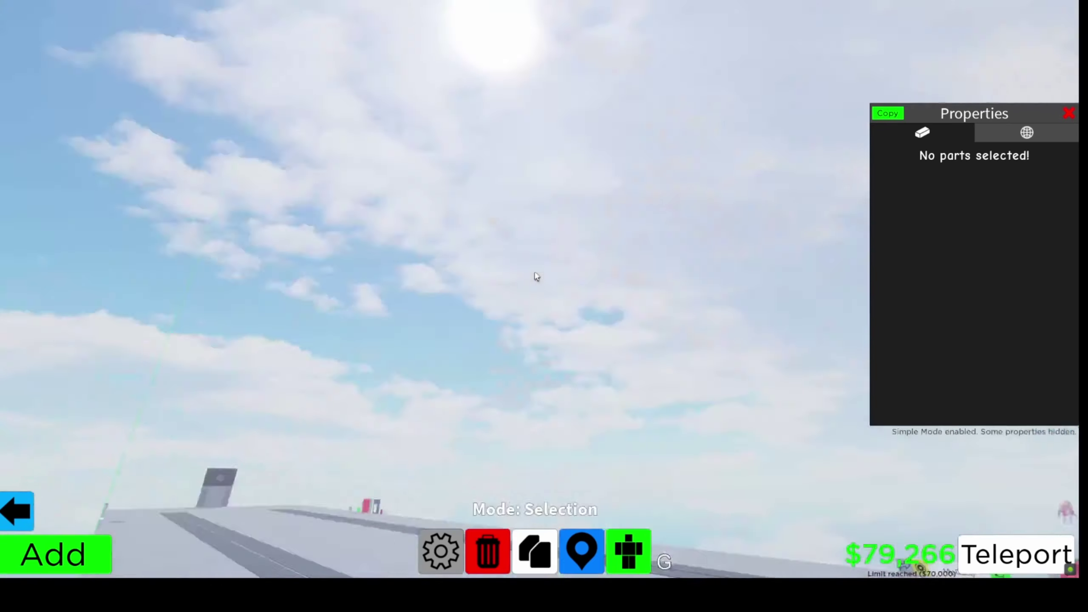
scroll(536, 276, up, 8)
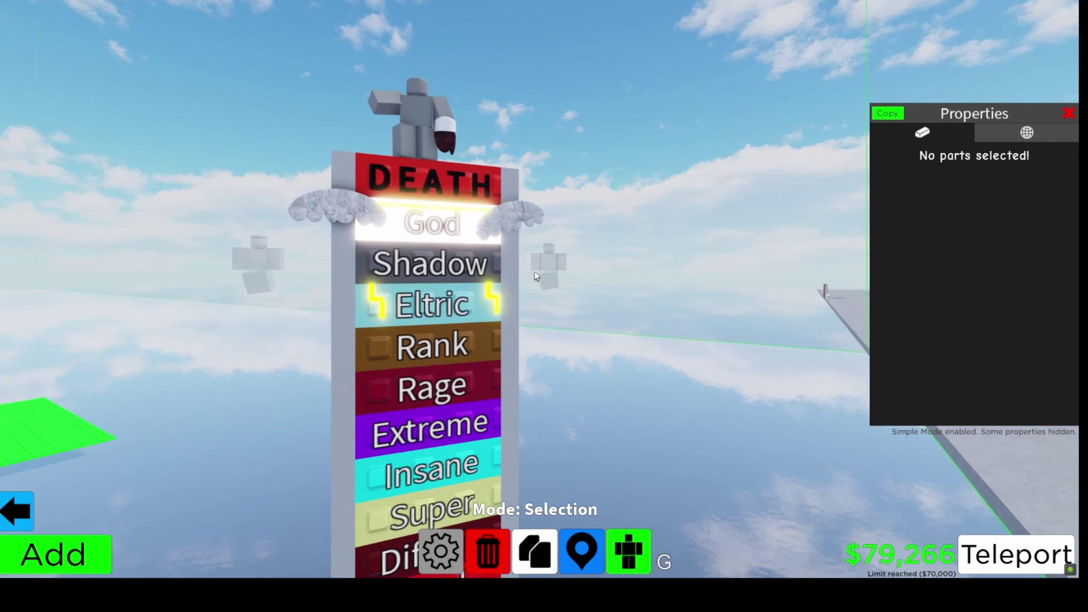
scroll(536, 277, up, 4)
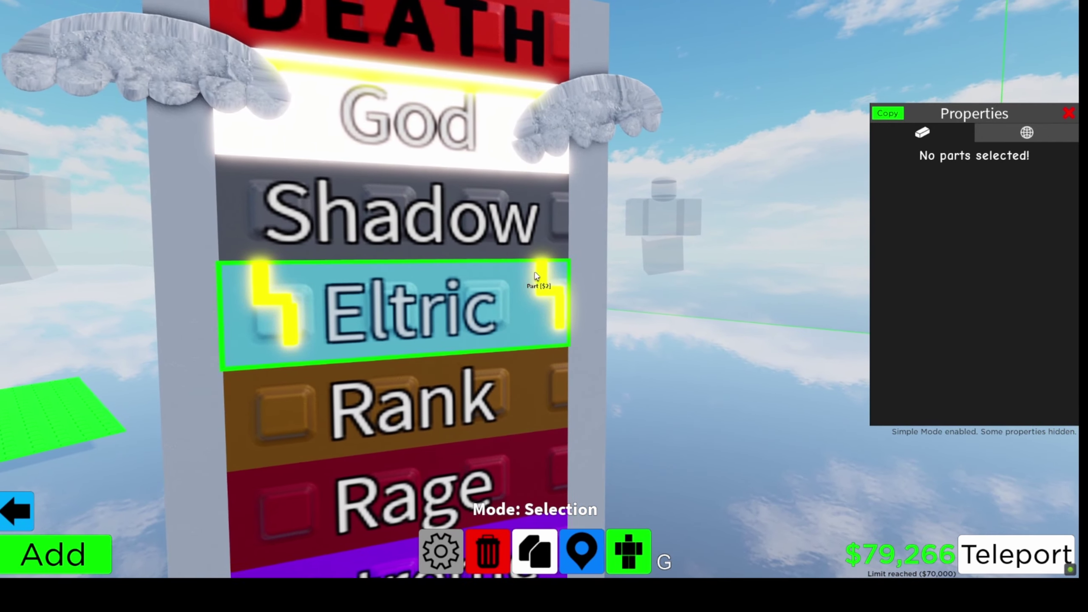
scroll(536, 276, down, 6)
scroll(536, 276, down, 8)
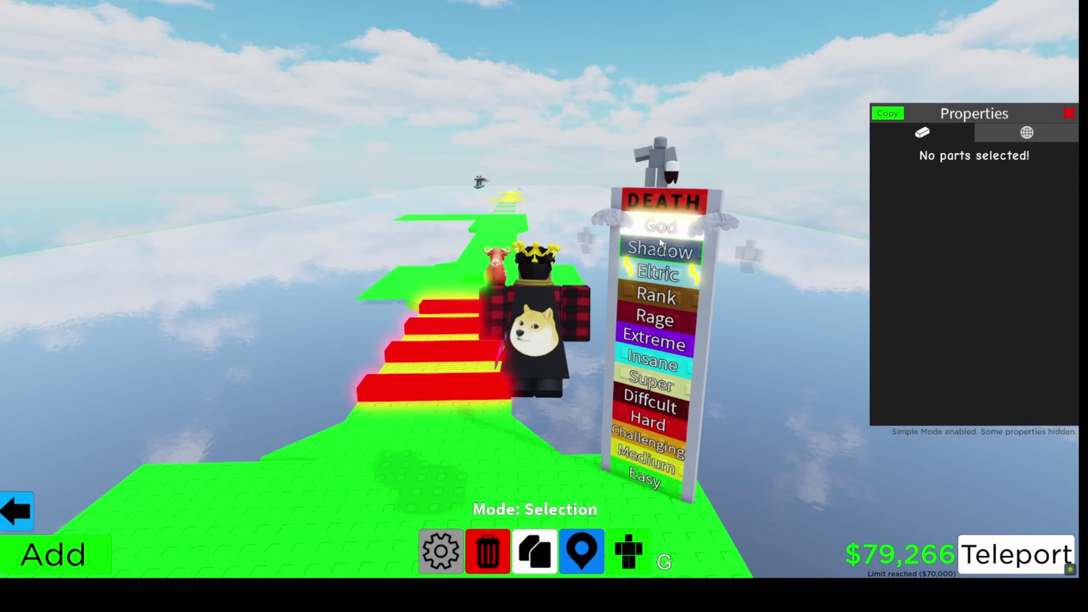
scroll(660, 242, up, 6)
scroll(678, 242, down, 8)
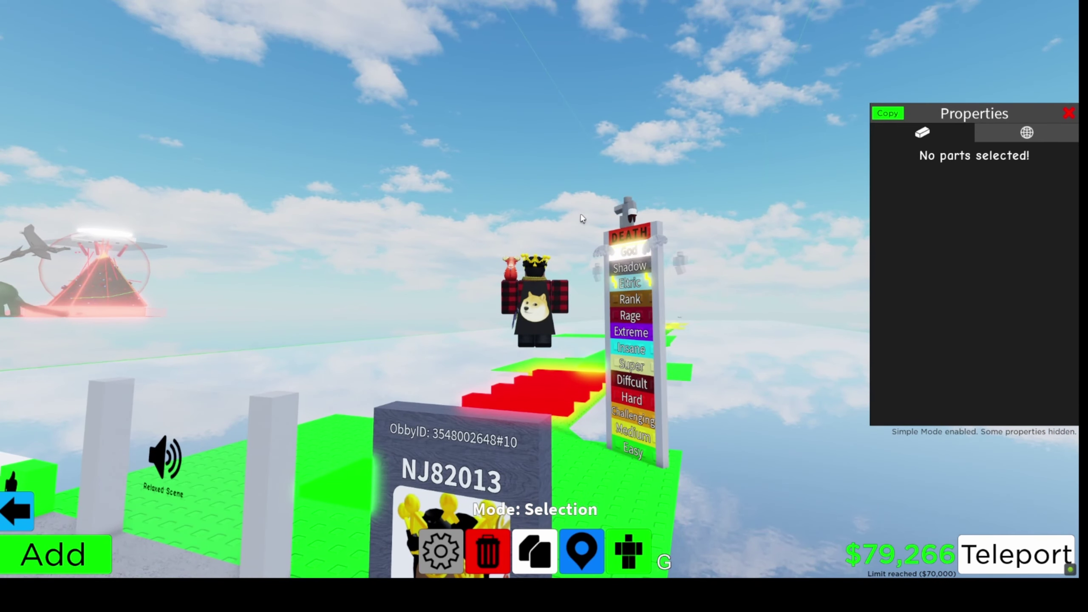
drag(581, 219, 545, 343)
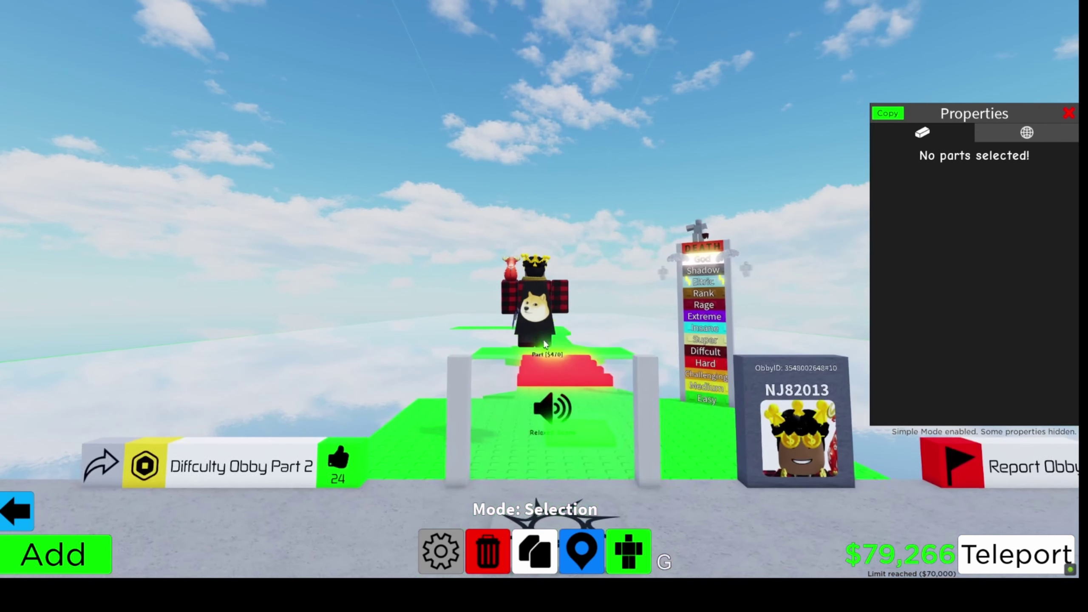
drag(346, 462, 333, 435)
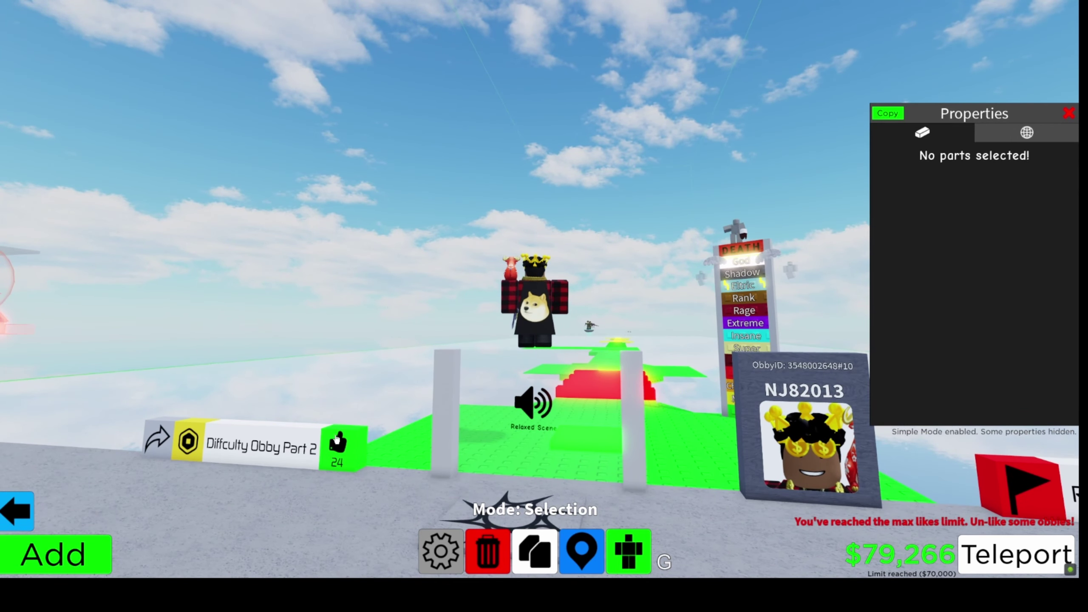
drag(47, 496, 354, 416)
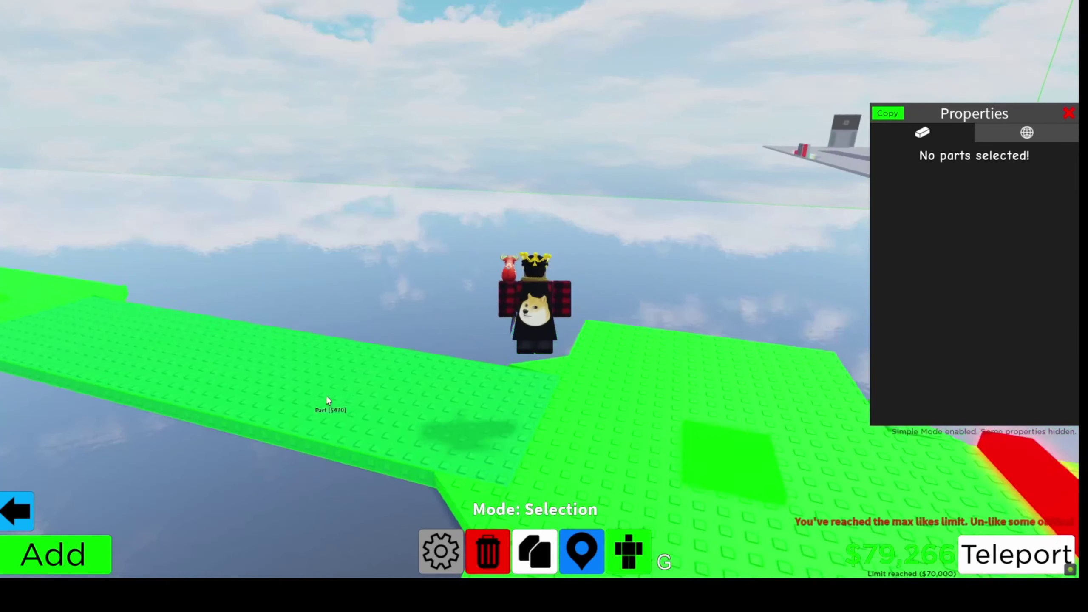
scroll(332, 395, down, 8)
key(a)
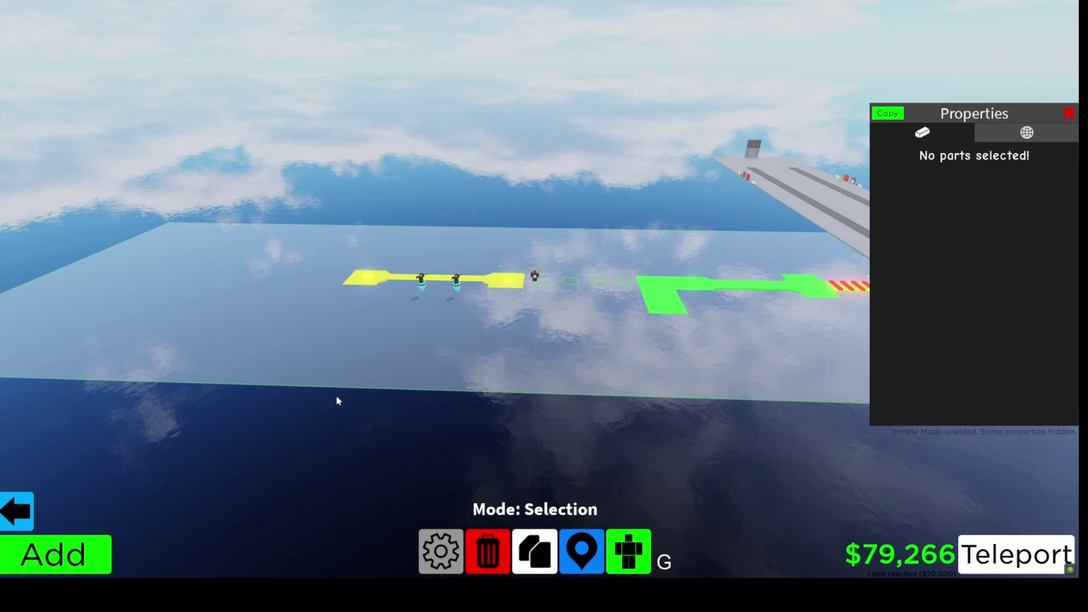
scroll(336, 394, up, 6)
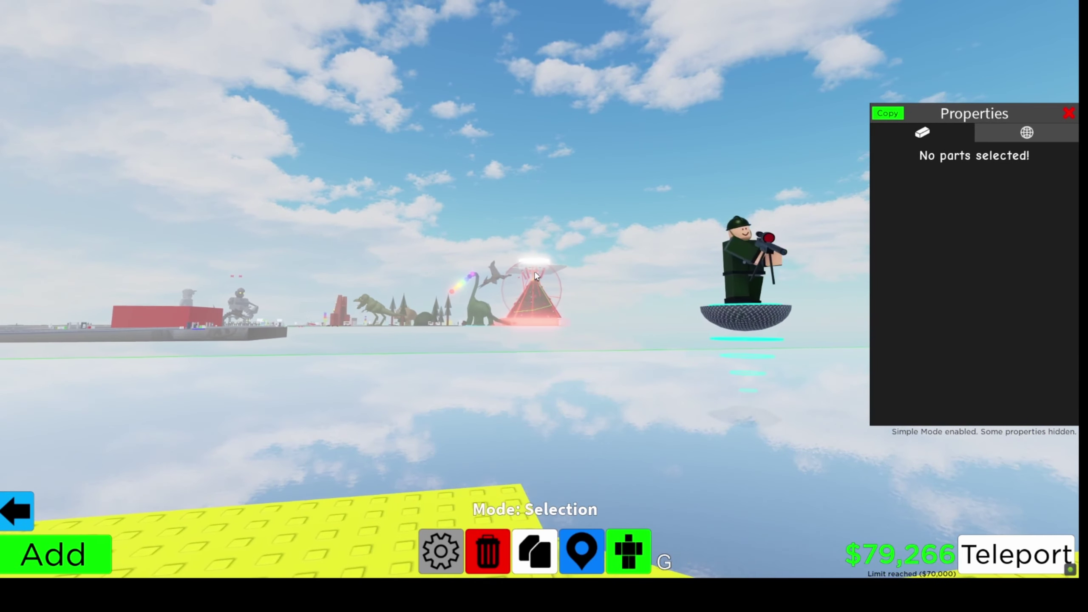
drag(536, 276, 536, 277)
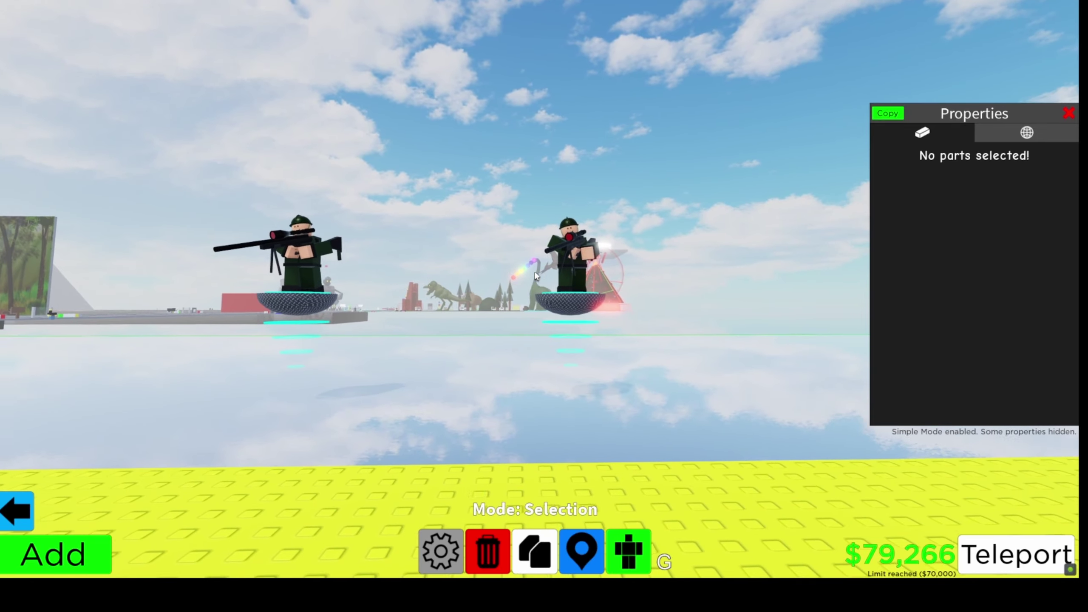
click(536, 274)
key(Delete)
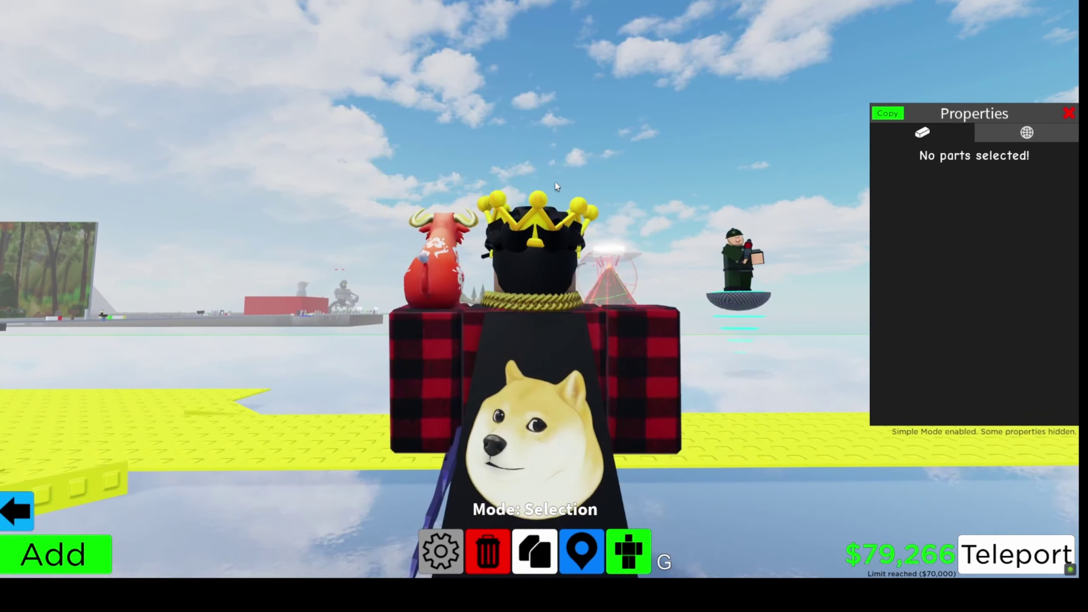
scroll(510, 281, down, 5)
scroll(510, 290, down, 8)
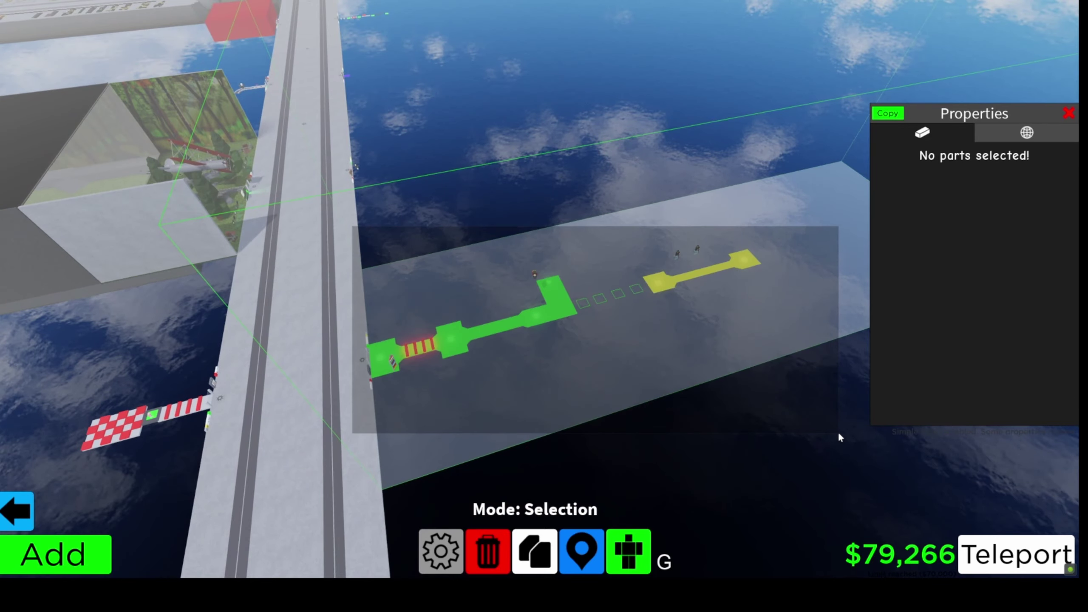
drag(839, 432, 839, 432)
scroll(459, 217, up, 8)
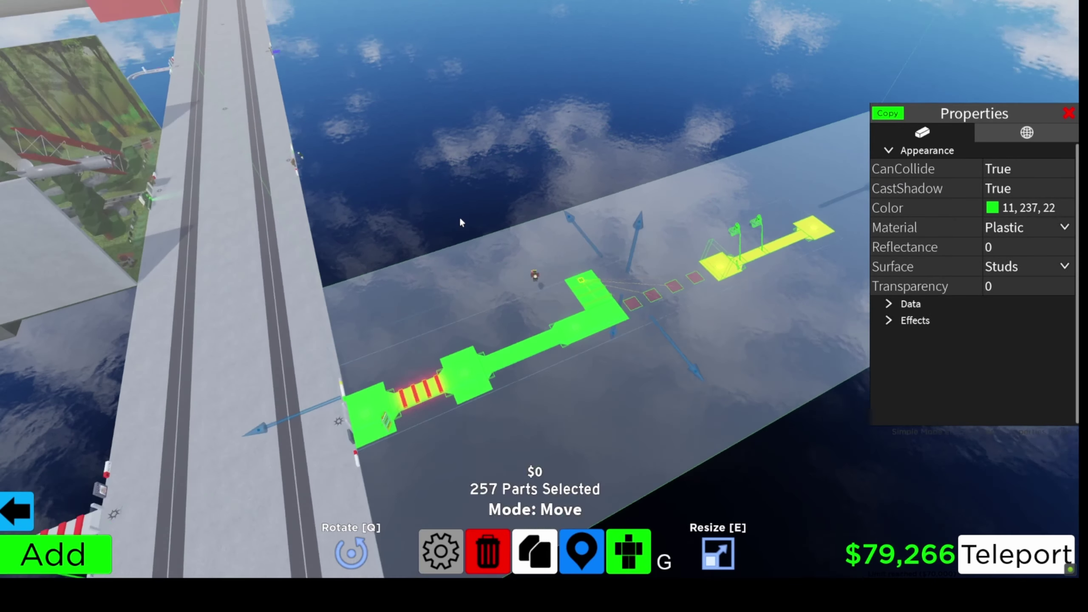
key(Escape)
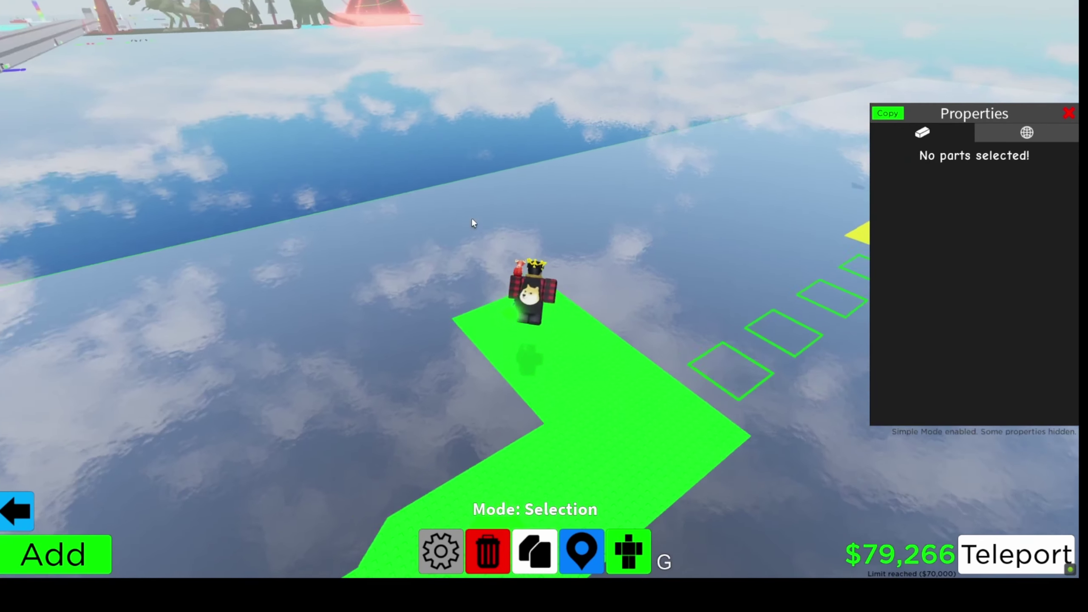
scroll(471, 217, up, 3)
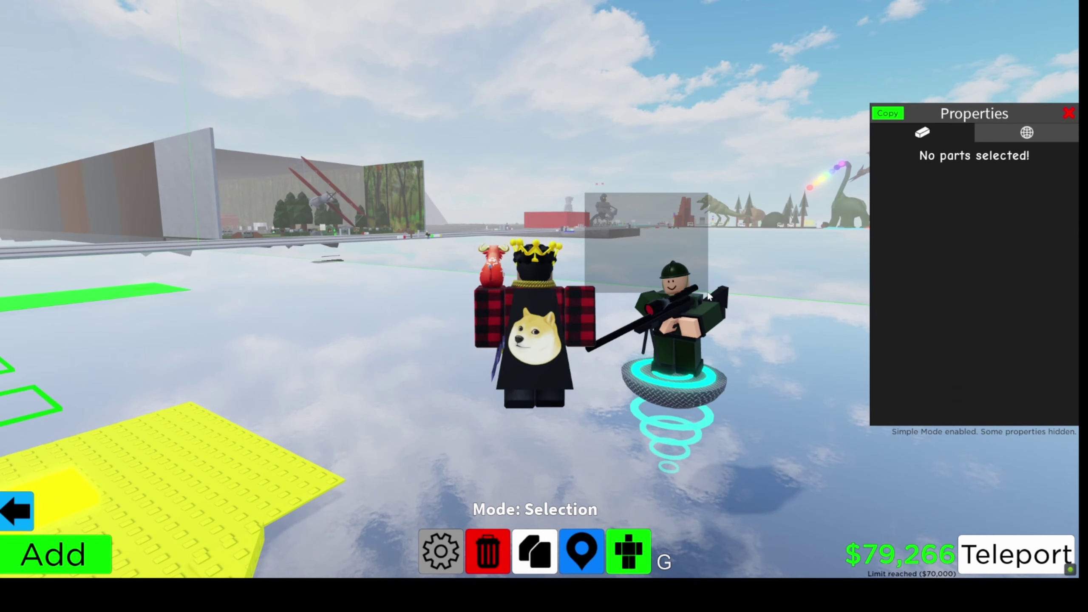
Step: Place the saved Guns premade and drop its four gun models beside the avatar
drag(708, 296, 709, 300)
click(59, 558)
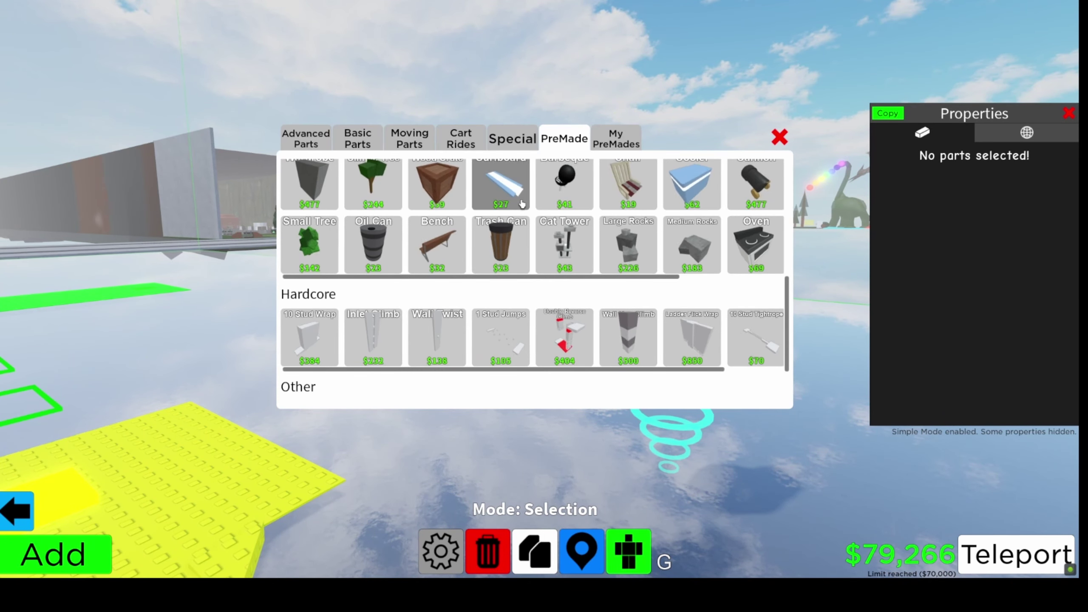
click(612, 141)
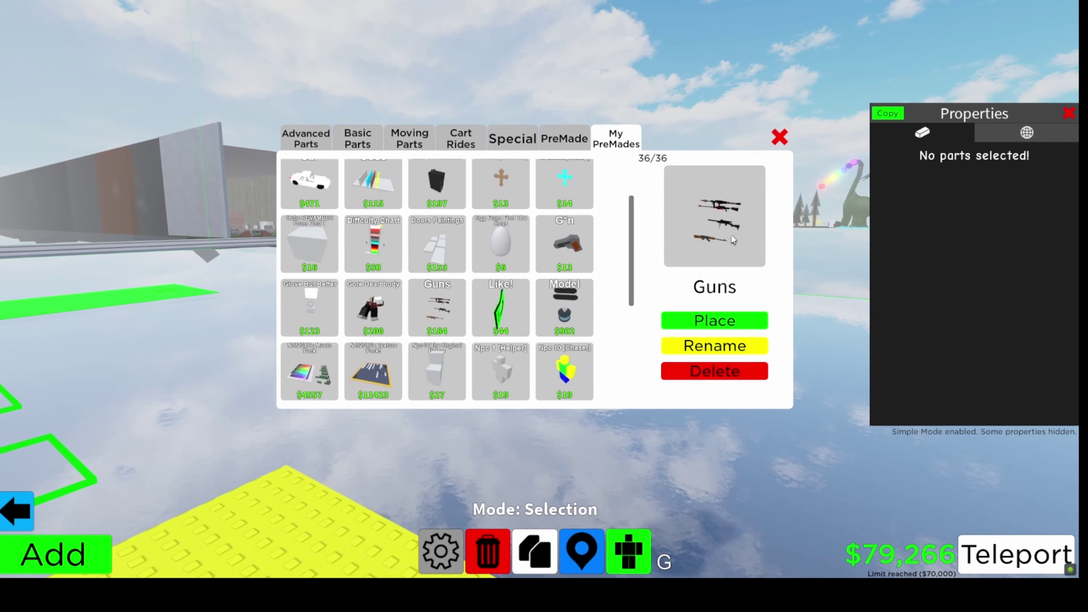
click(715, 320)
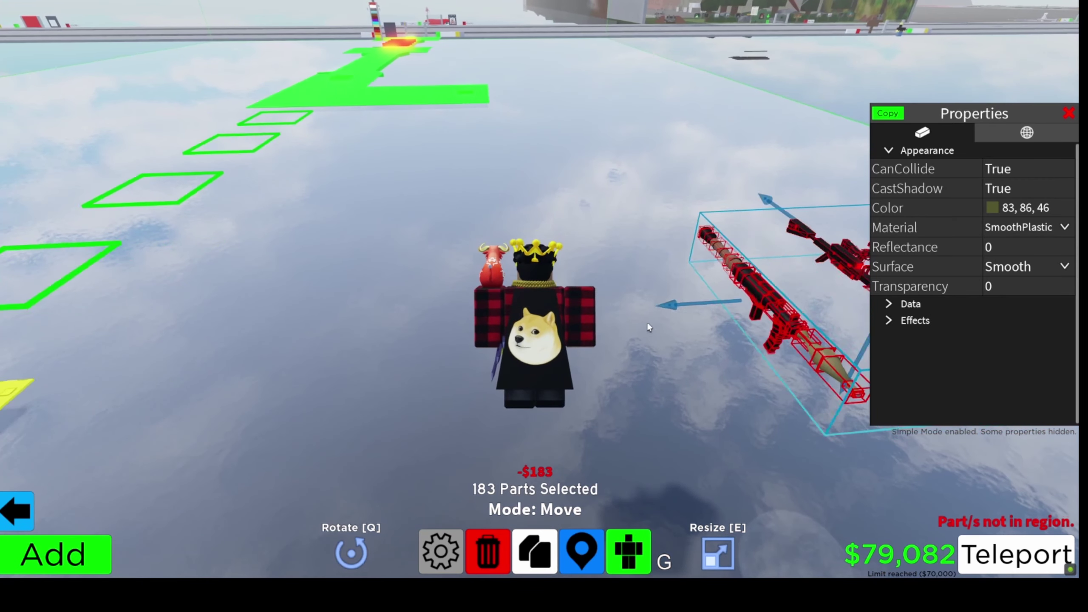
drag(691, 383, 639, 279)
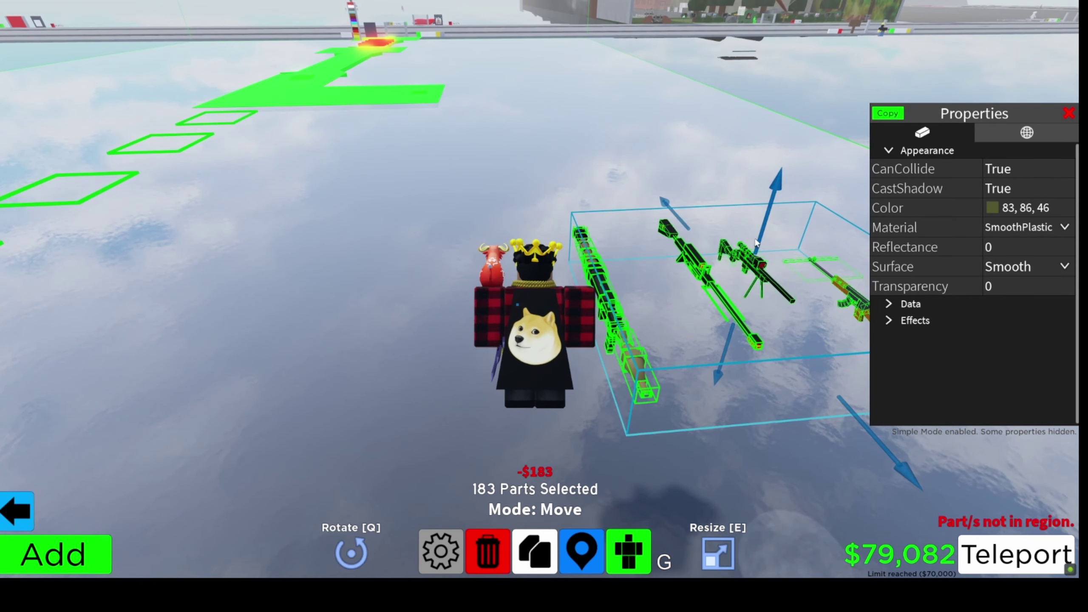
click(755, 245)
Step: Look over the placed weapons and try selecting the long sniper rifle
right_click(667, 145)
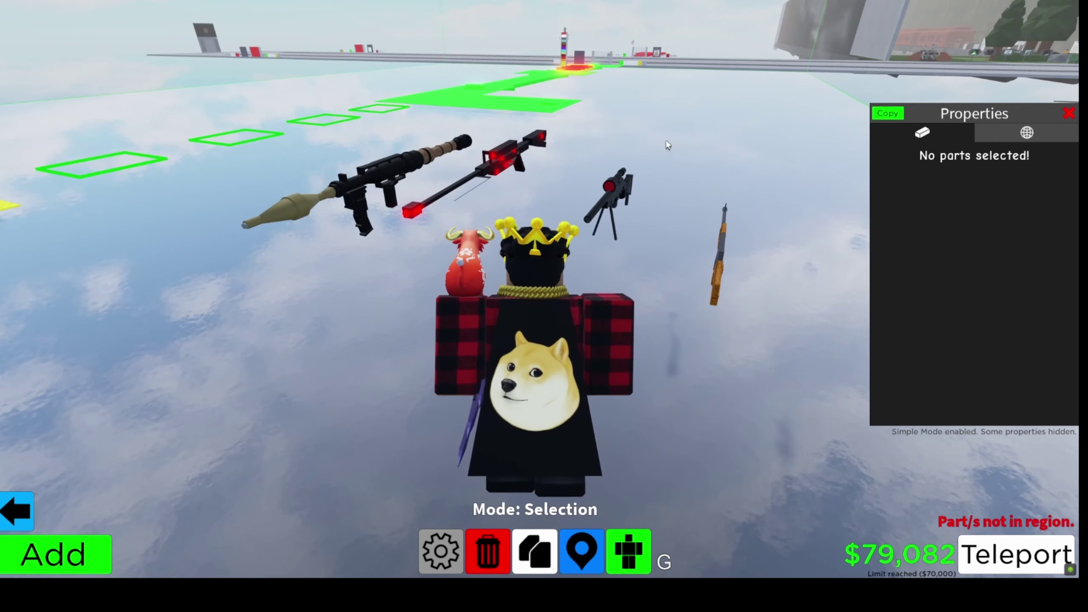
right_click(516, 102)
drag(551, 214, 551, 215)
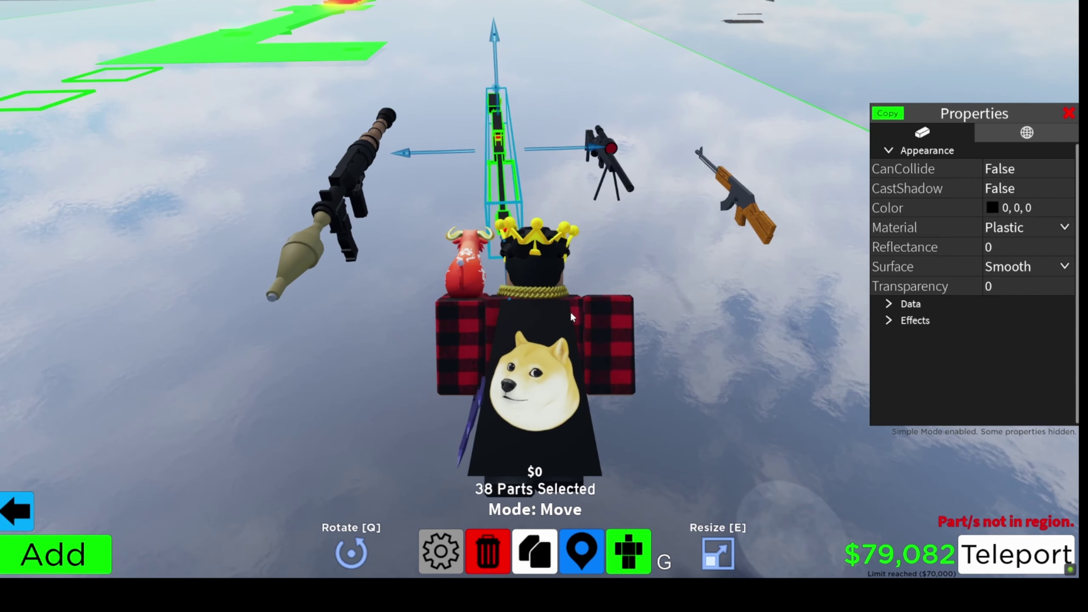
click(548, 308)
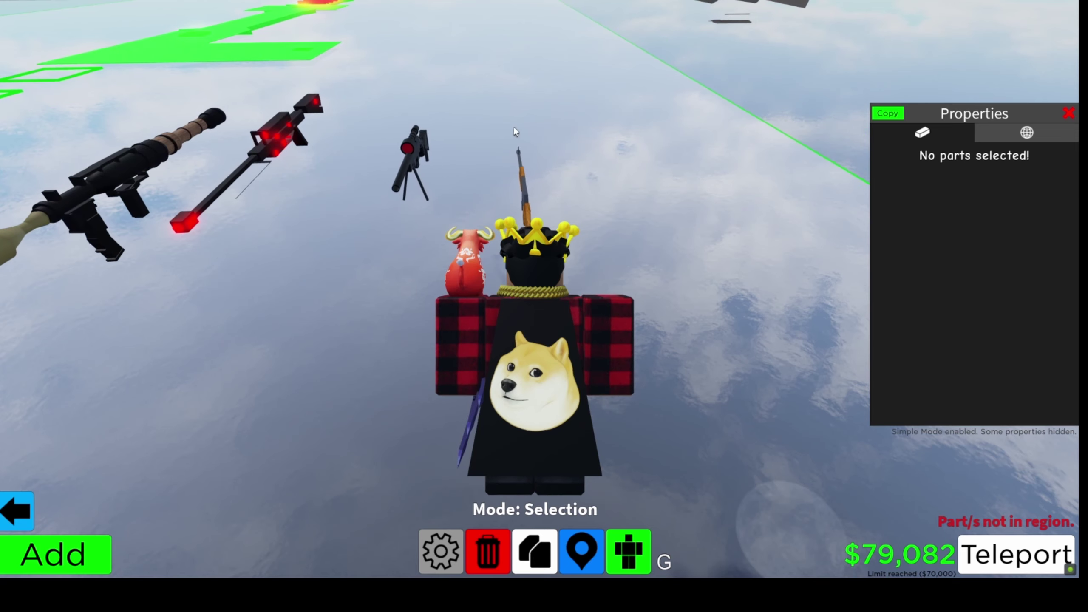
drag(477, 102, 665, 374)
click(639, 325)
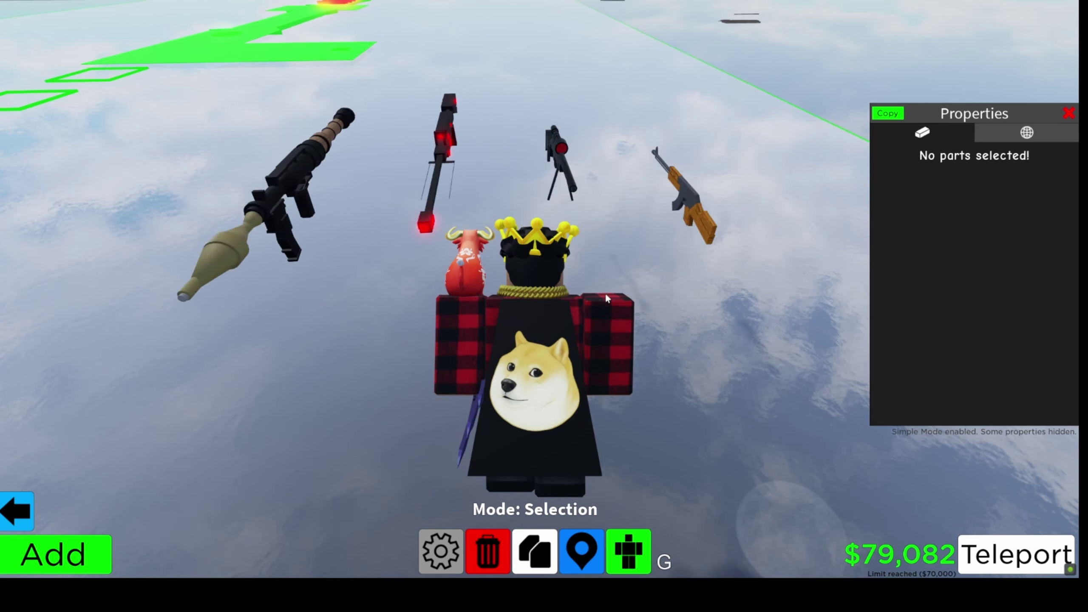
scroll(471, 250, down, 3)
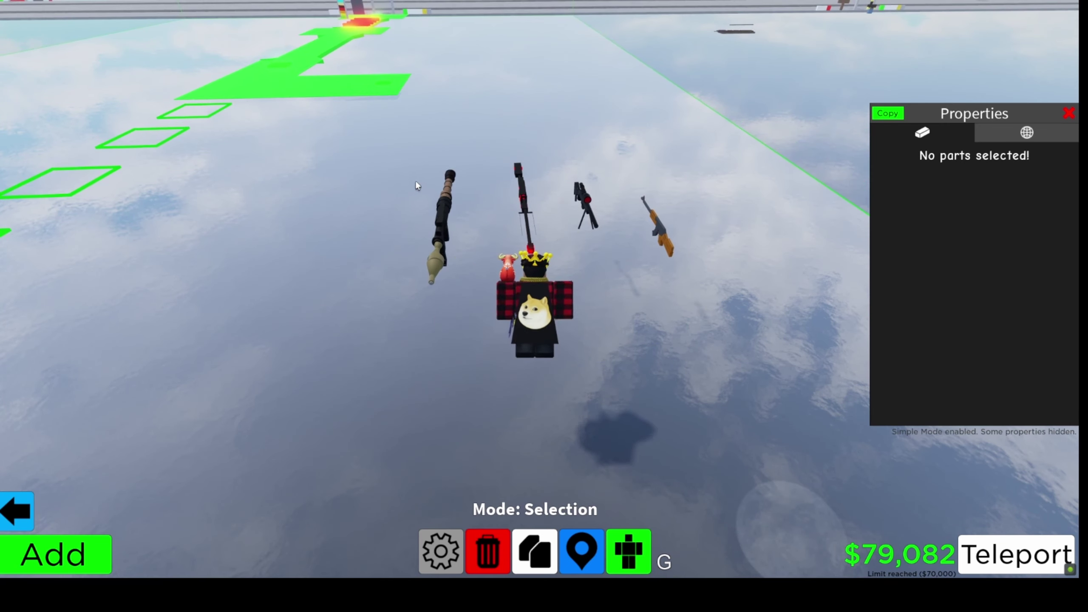
Step: Select just the rocket launcher and delete it
drag(416, 180, 531, 383)
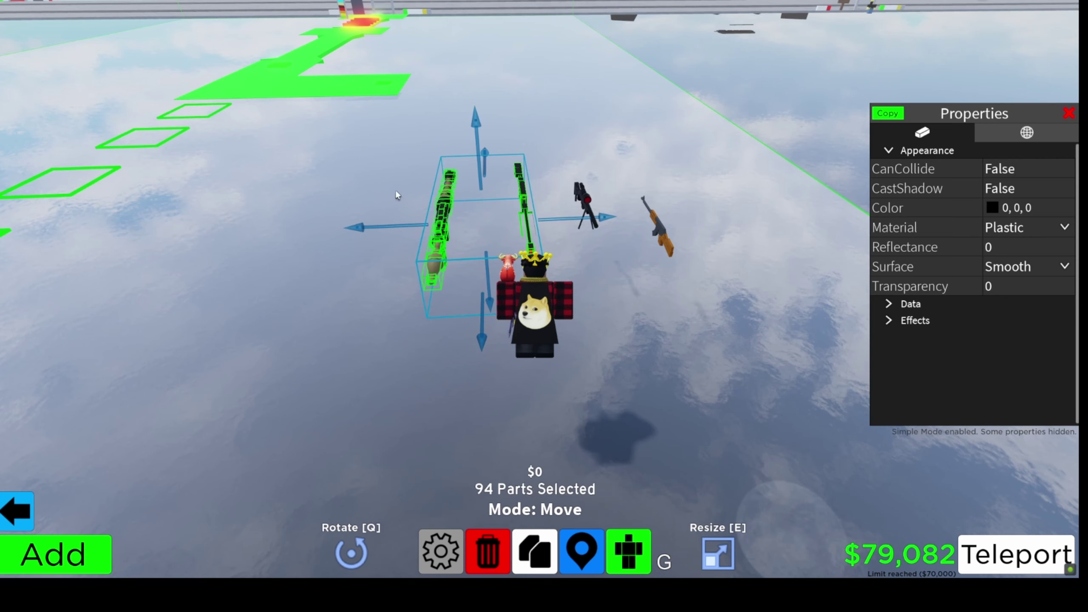
click(373, 139)
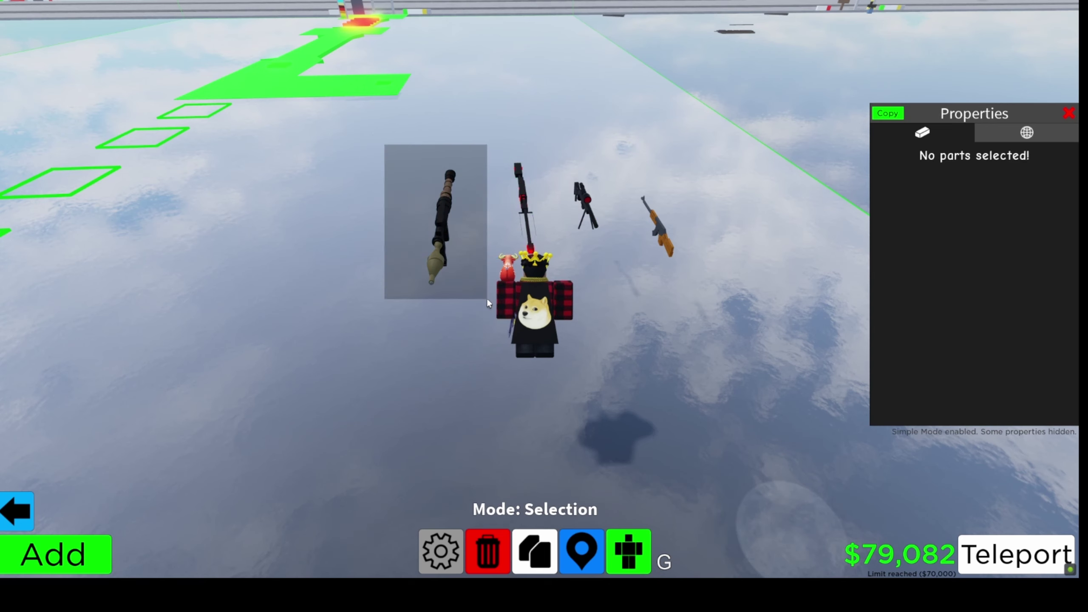
drag(486, 298, 487, 300)
click(488, 553)
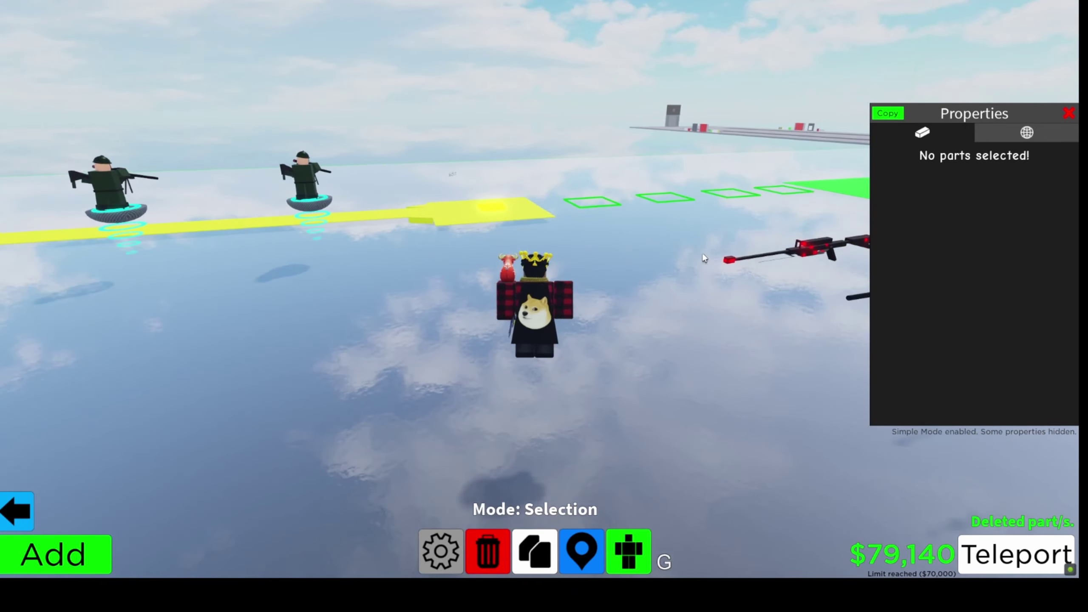
Step: Delete the small black tripod gun
drag(703, 258, 552, 156)
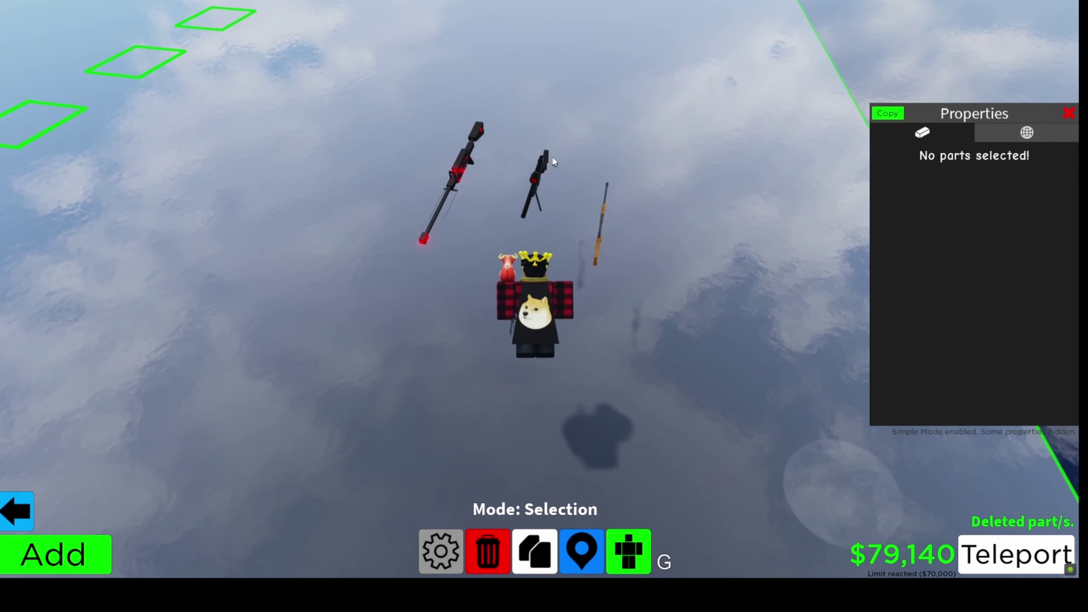
drag(642, 289, 642, 290)
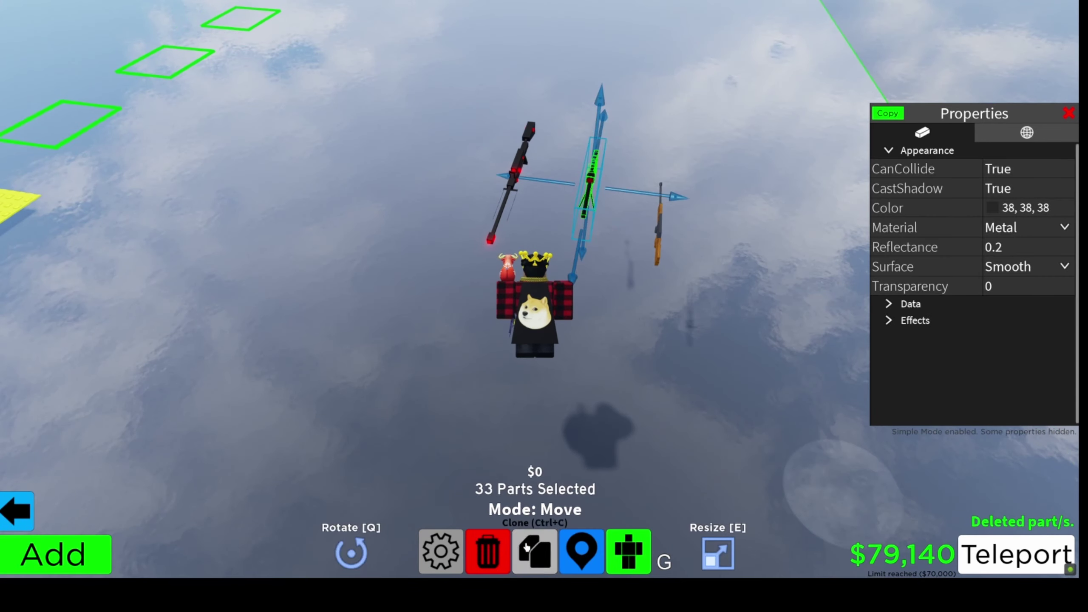
click(489, 553)
drag(604, 344, 600, 281)
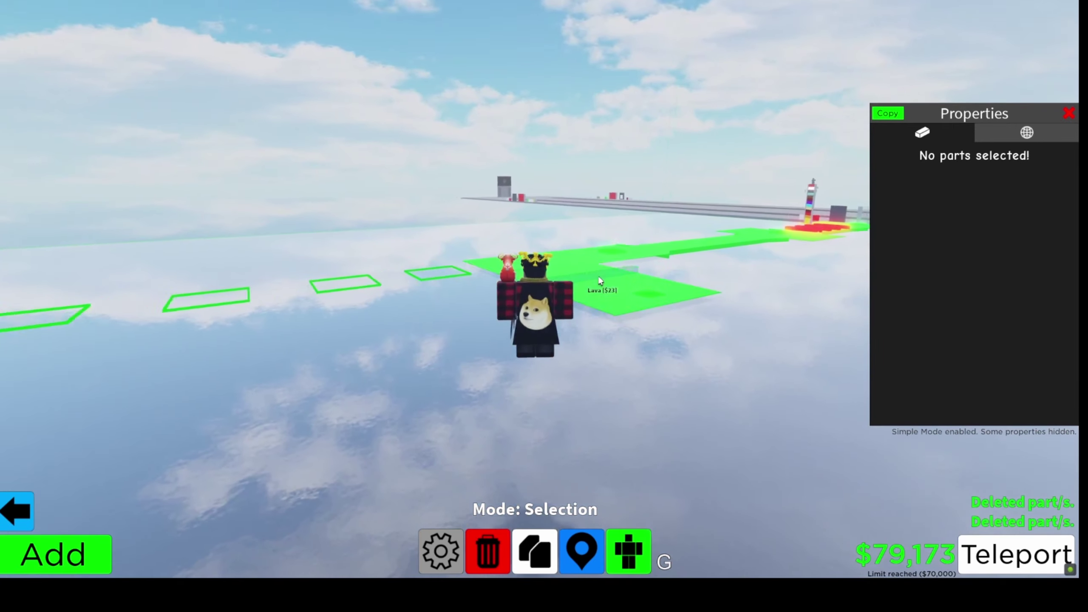
Step: Walk to the difficulty tower and inspect its Extreme band without changing it
key(w)
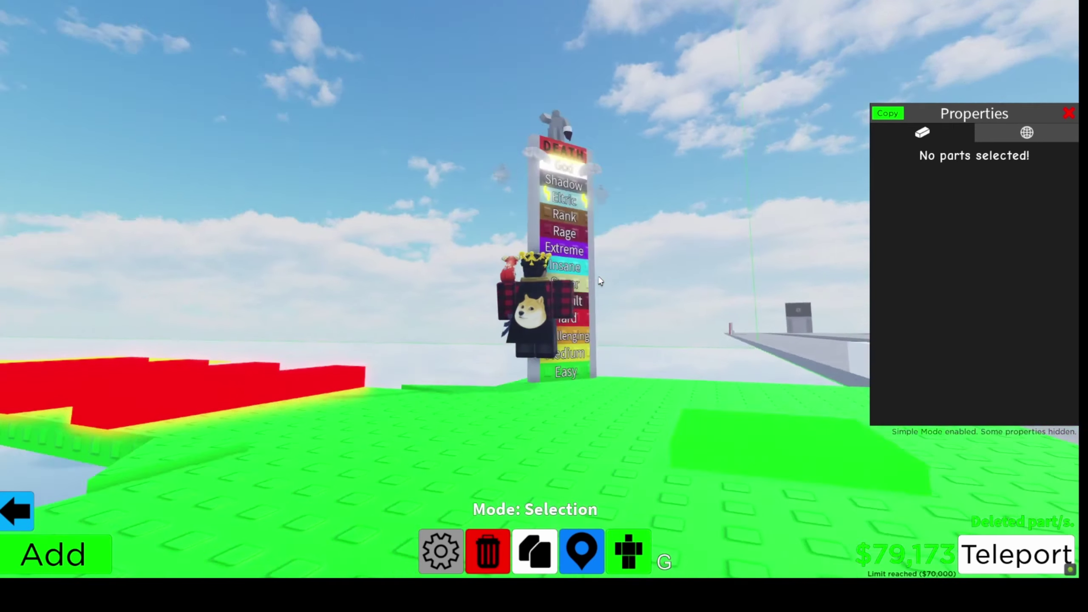
drag(600, 281, 768, 160)
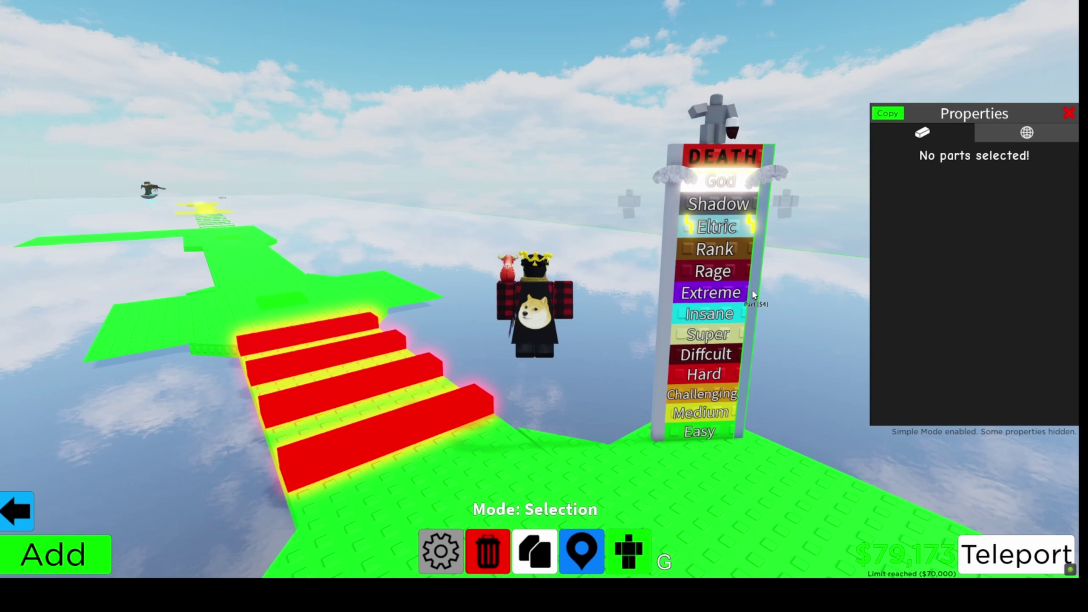
click(724, 293)
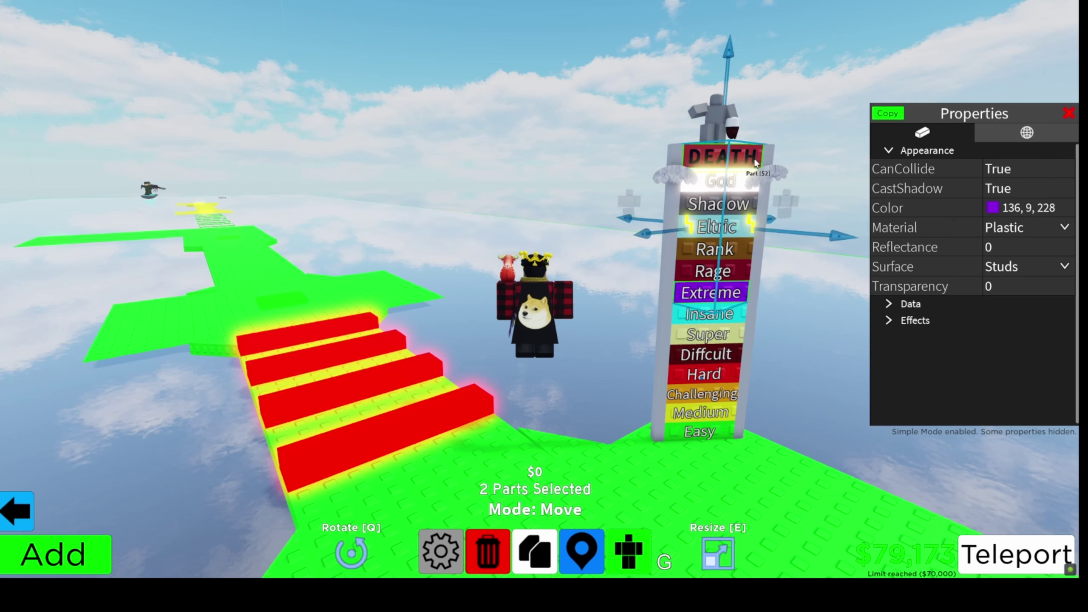
key(Delete)
mouse_move(830, 102)
mouse_down()
mouse_move(639, 247)
mouse_move(593, 204)
mouse_move(548, 204)
mouse_move(628, 265)
mouse_move(646, 255)
mouse_move(697, 272)
mouse_up()
Step: Try selecting the red sniper rifle and other weapon parts, then clear the selection
click(684, 270)
click(715, 235)
click(725, 302)
click(866, 166)
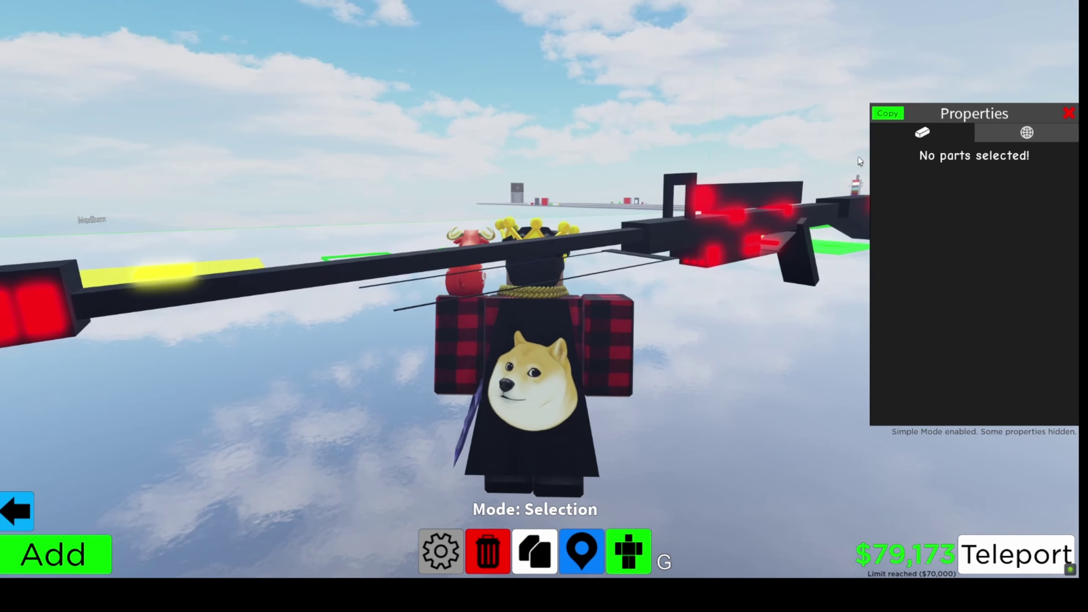
drag(595, 256, 646, 272)
drag(859, 161, 798, 167)
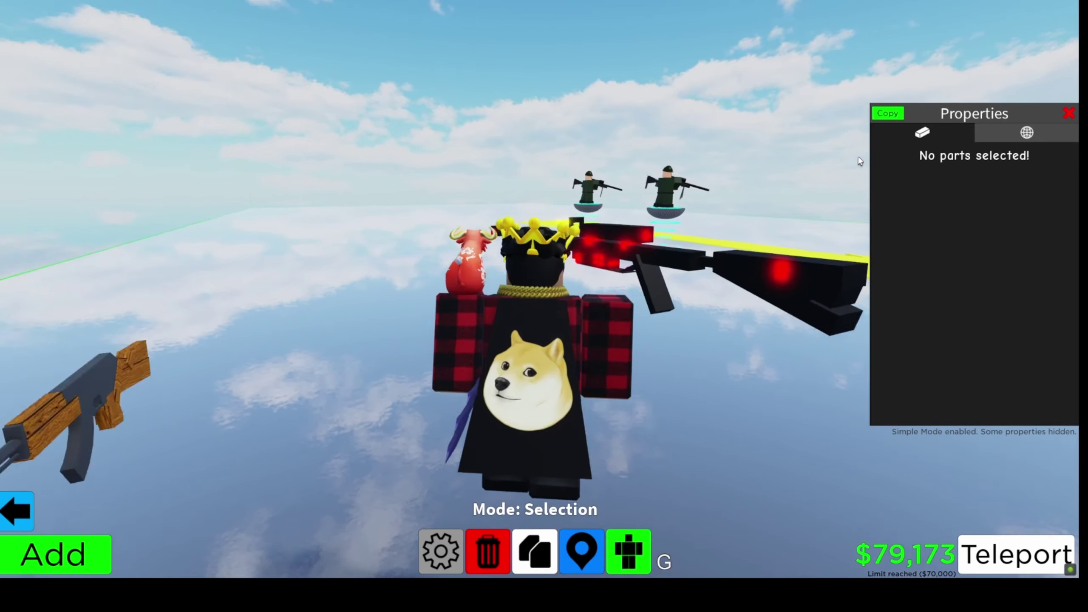
scroll(764, 194, down, 4)
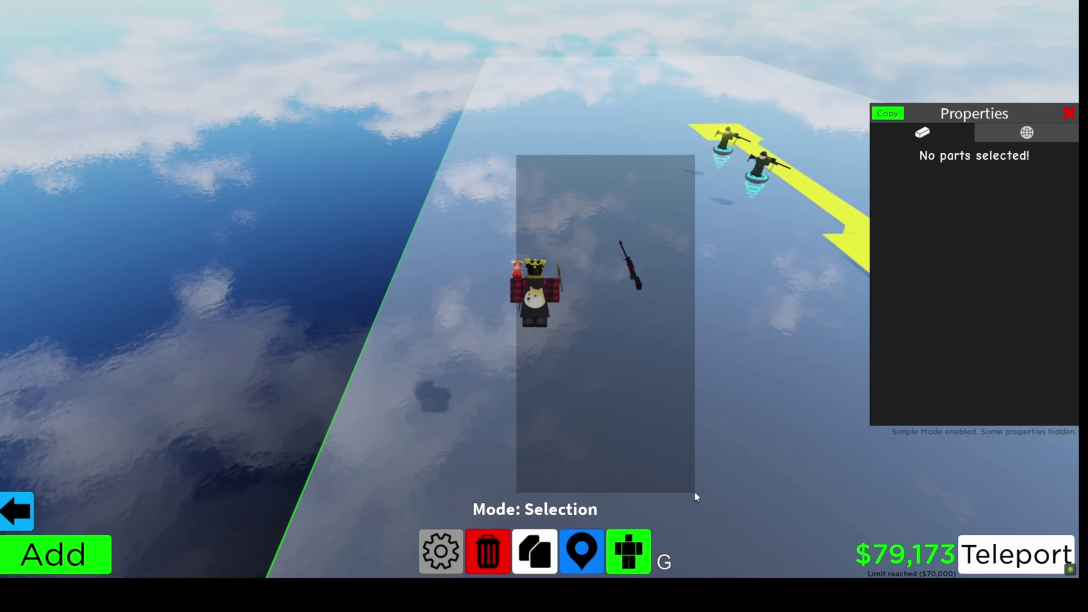
Step: Box-select the red sniper and wooden rifle and delete them
drag(649, 507, 694, 492)
drag(662, 405, 682, 243)
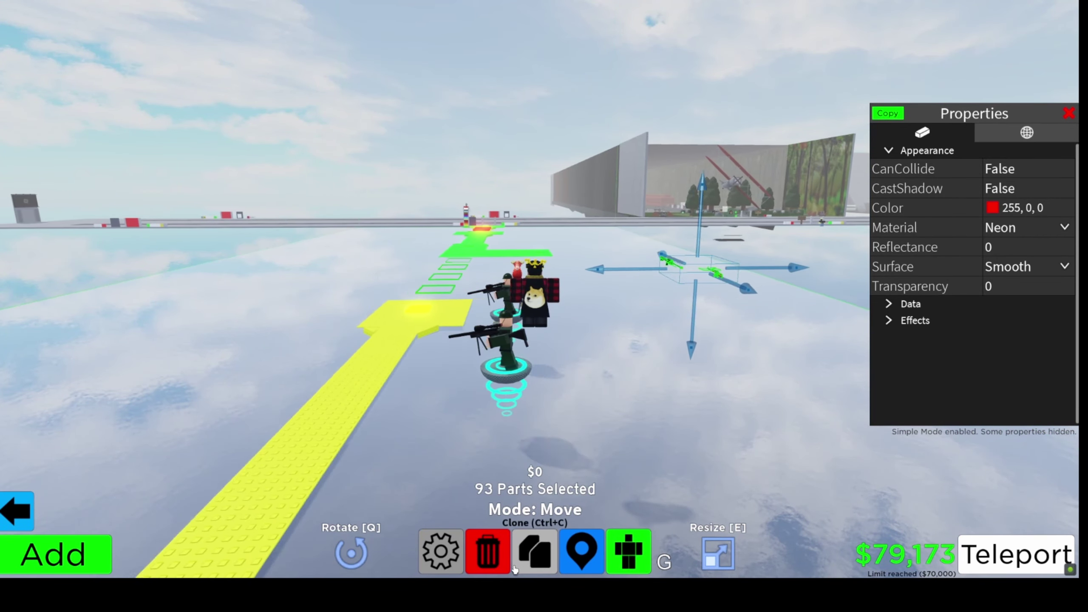
click(488, 553)
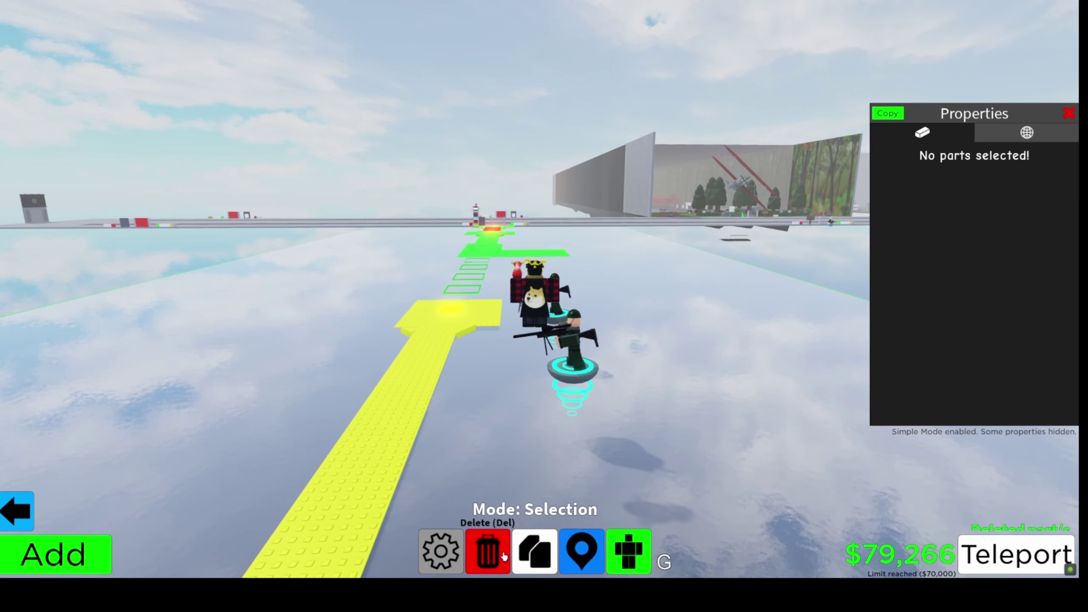
right_click(505, 459)
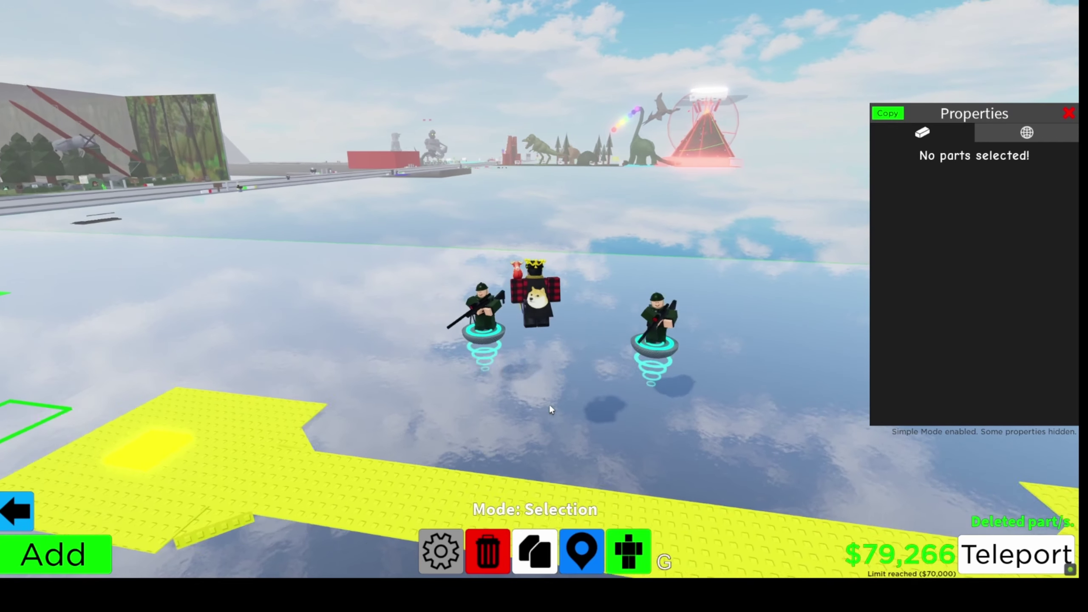
drag(551, 413, 396, 138)
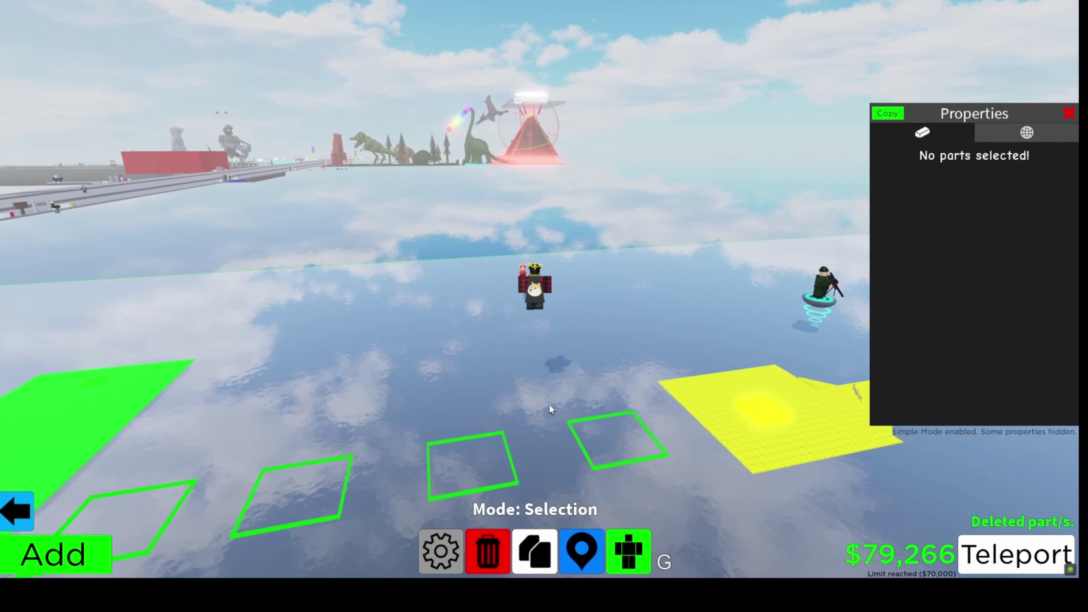
Step: From an overhead view, select the green and yellow course section, then deselect it
right_click(640, 278)
scroll(640, 277, down, 5)
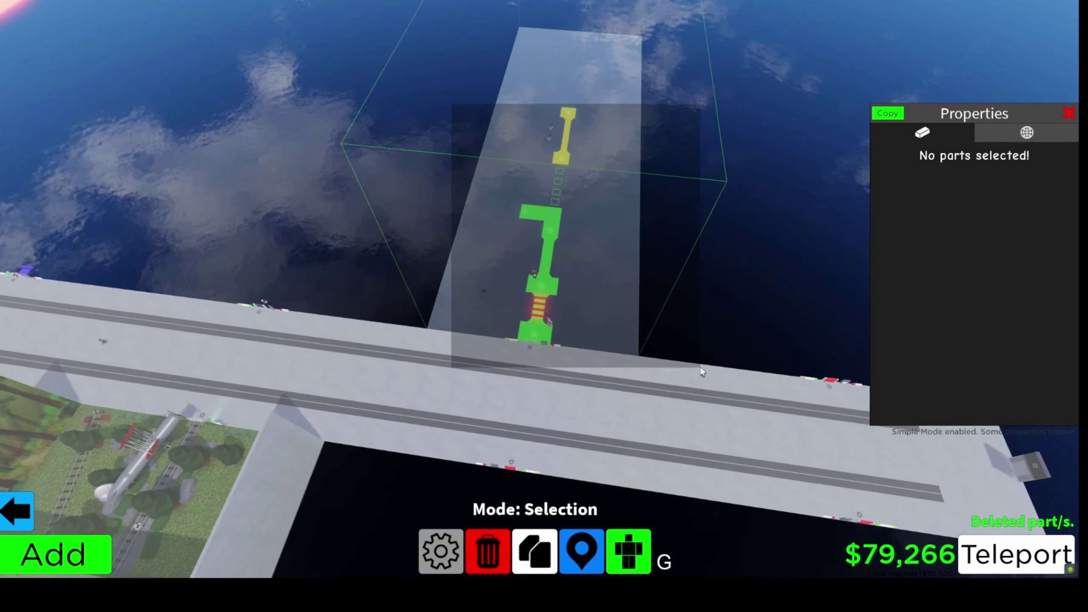
click(646, 342)
drag(629, 322, 645, 251)
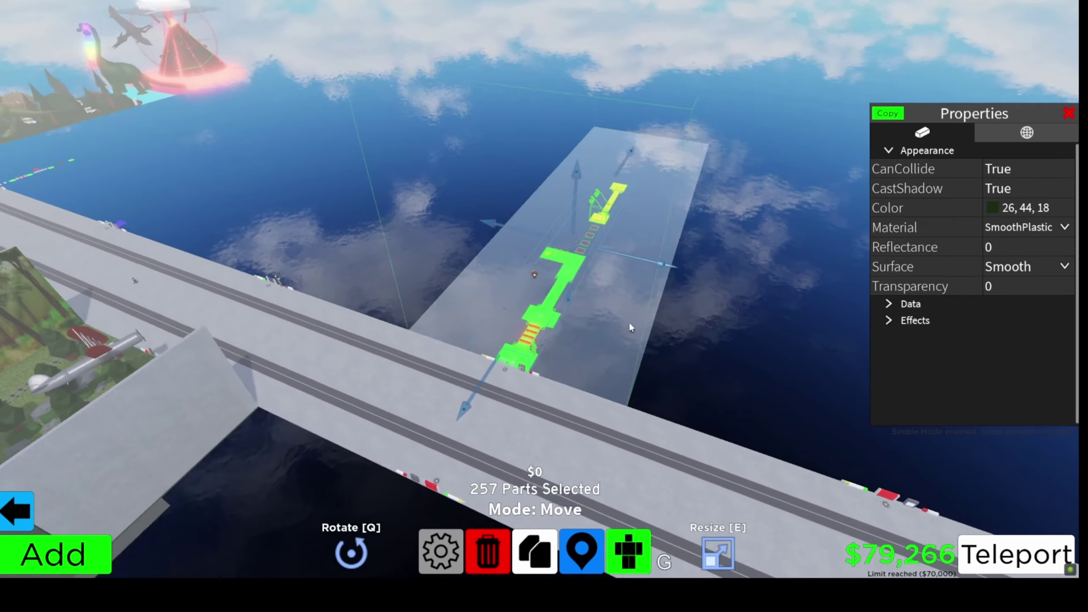
click(644, 251)
drag(595, 341, 340, 213)
drag(255, 137, 792, 434)
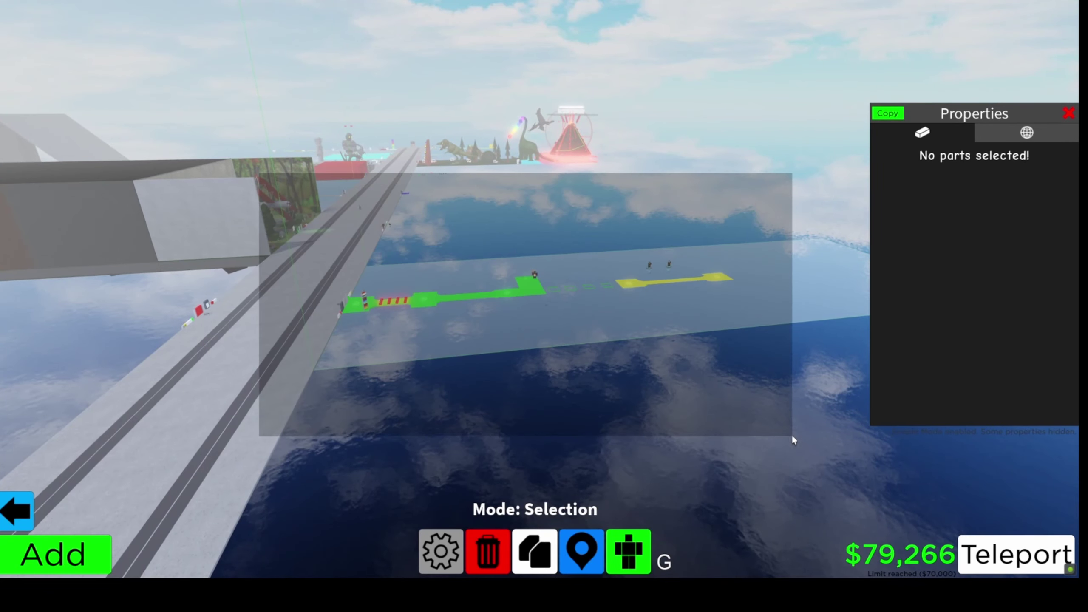
click(750, 391)
drag(540, 226, 549, 238)
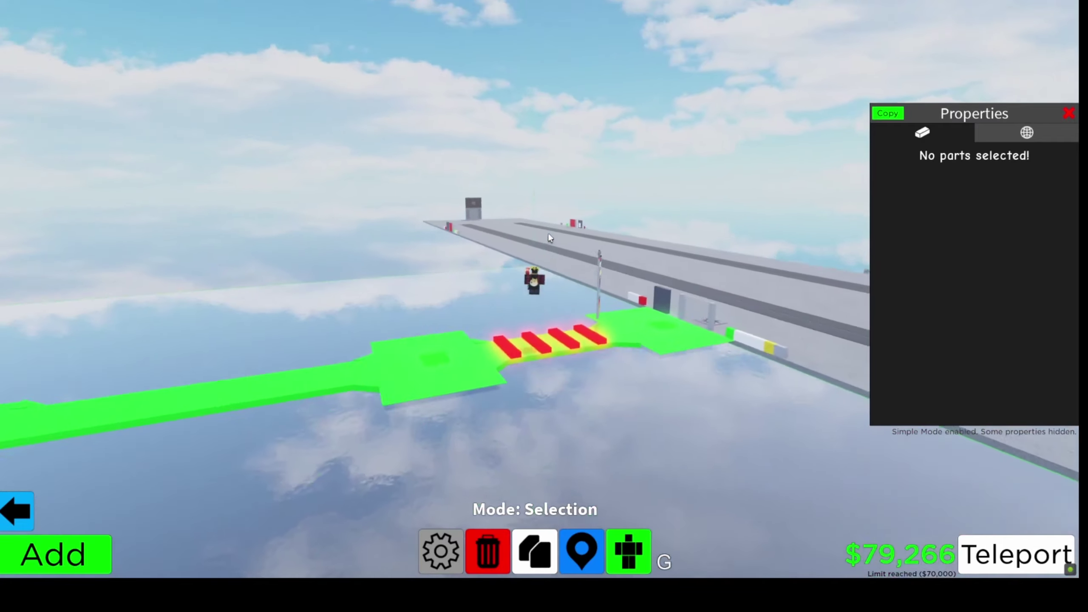
scroll(548, 238, up, 8)
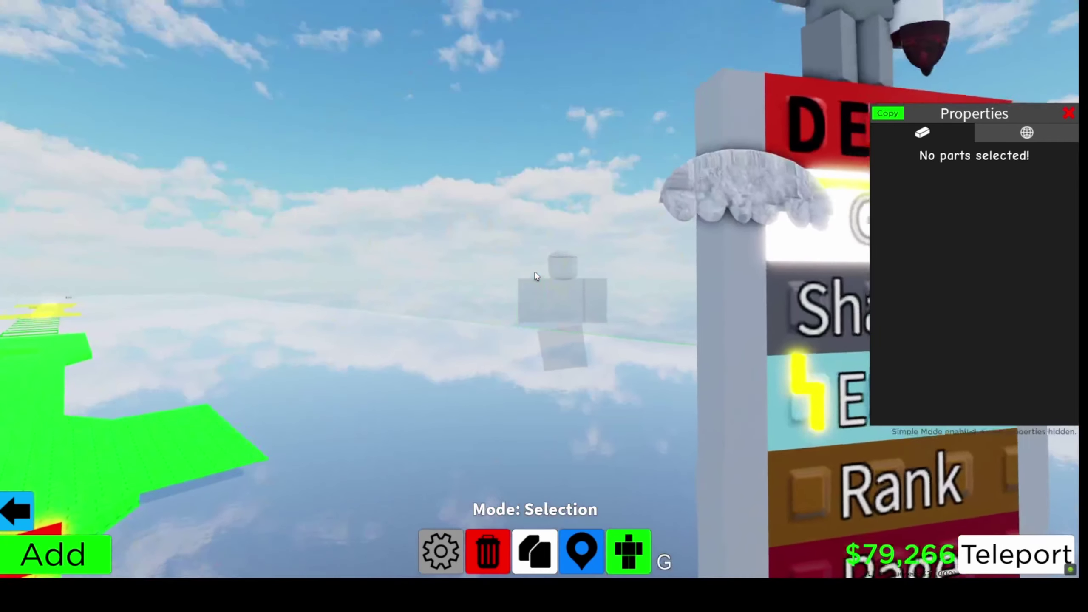
key(Left)
key(Left)
key(Left)
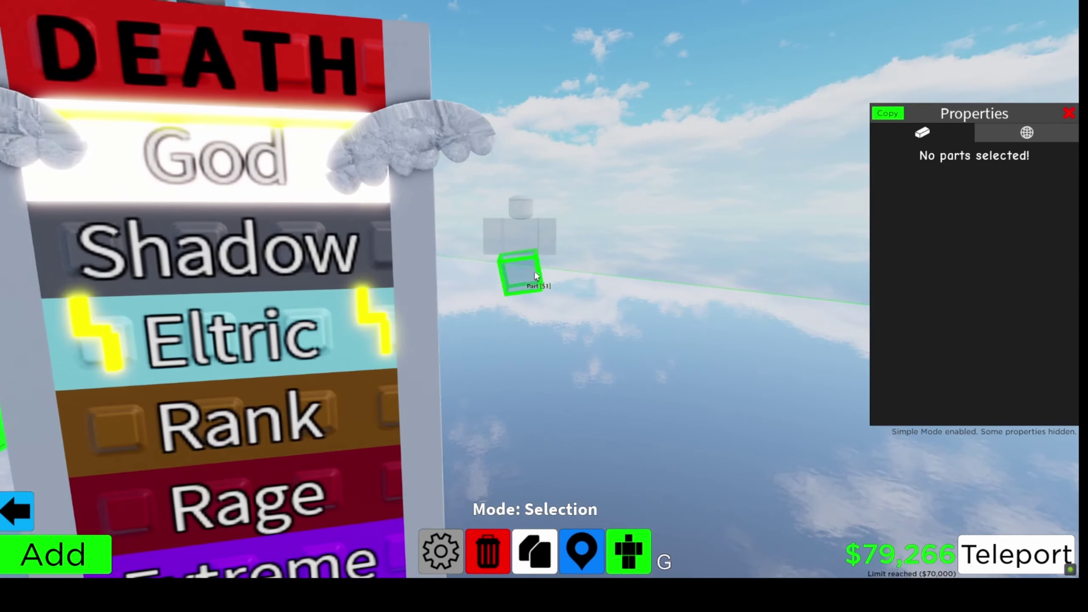
key(Left)
key(Left)
key(Left)
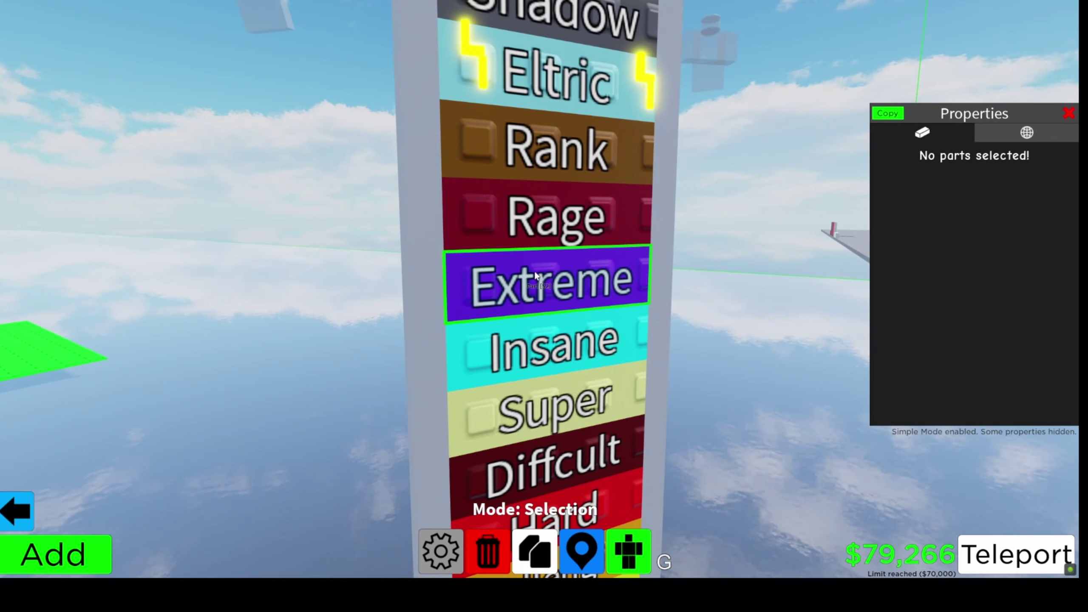
scroll(536, 277, down, 8)
scroll(535, 270, up, 8)
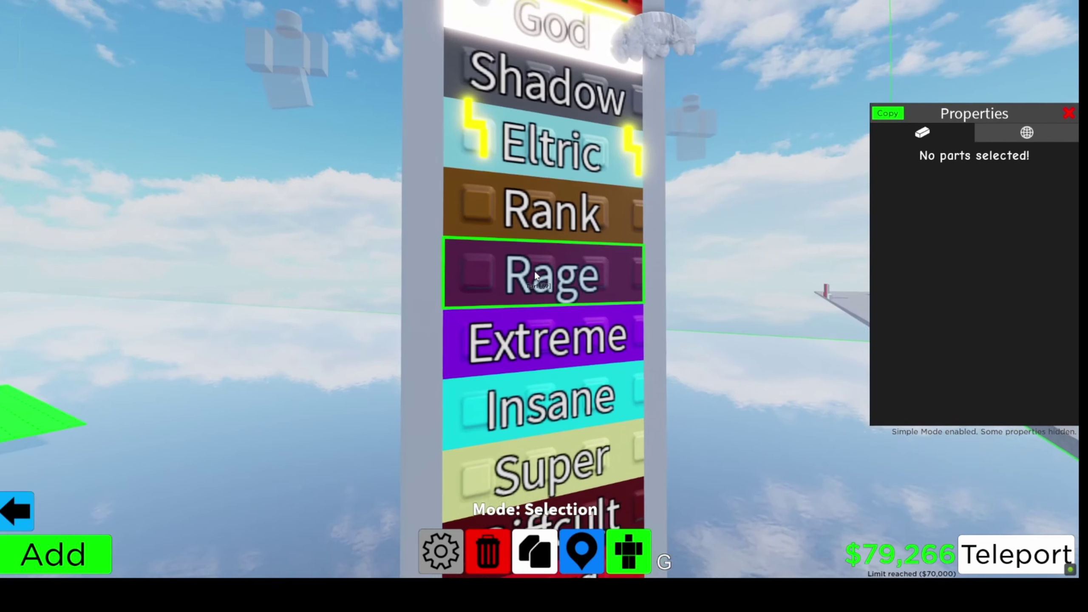
scroll(534, 274, down, 3)
scroll(534, 274, up, 3)
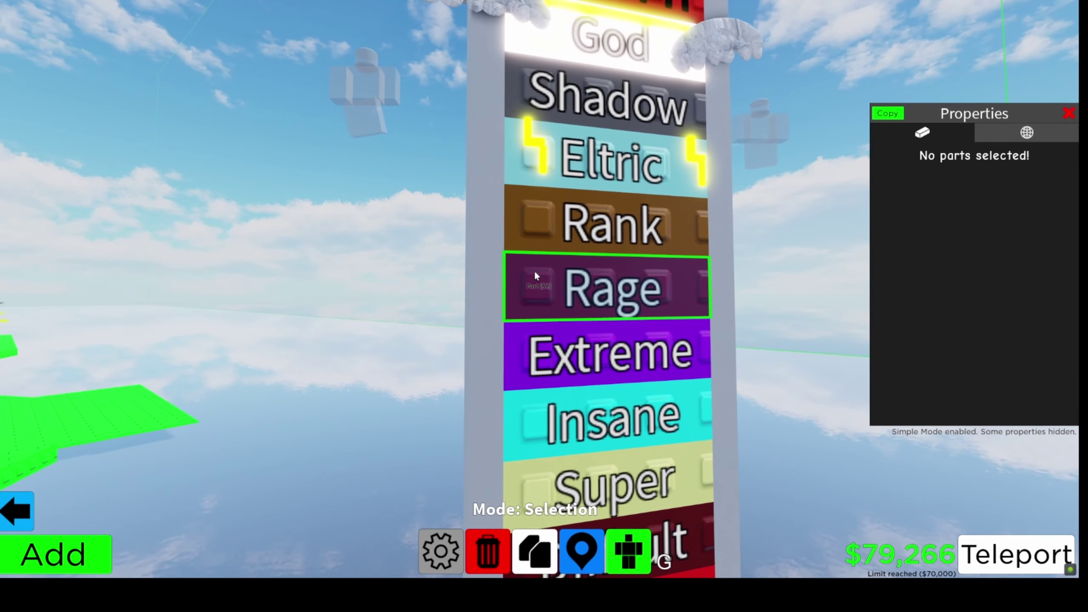
scroll(534, 271, down, 6)
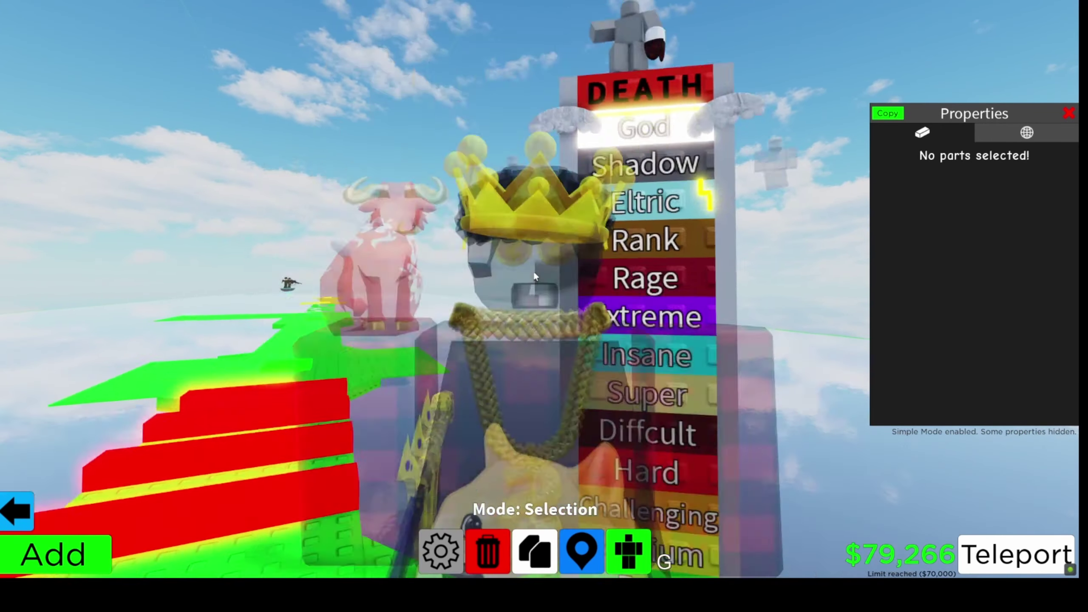
scroll(534, 274, down, 5)
mouse_move(534, 274)
mouse_down()
mouse_move(571, 284)
mouse_move(665, 211)
mouse_up()
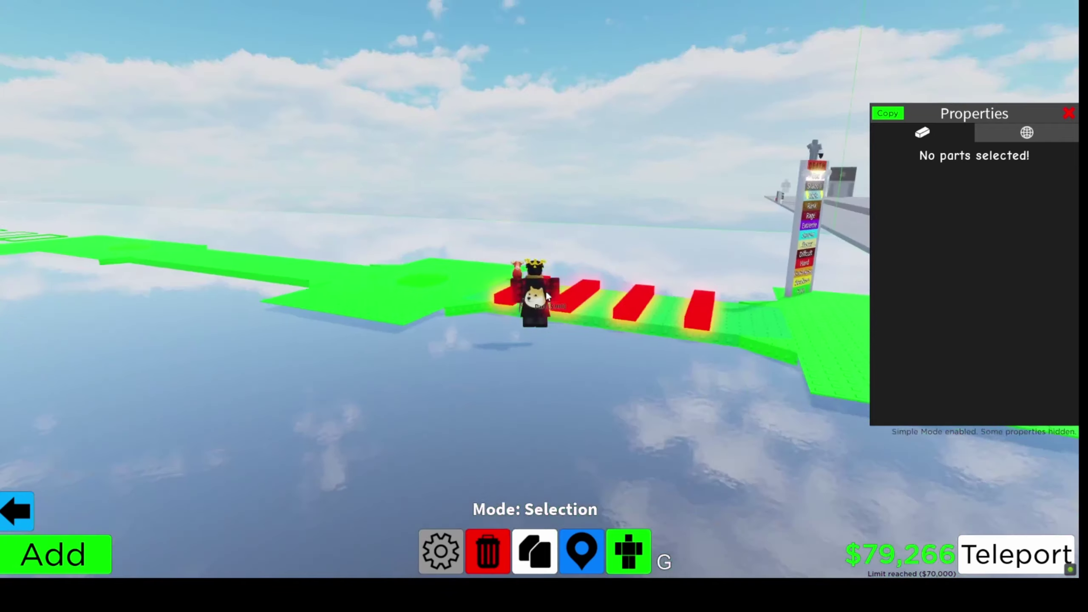
scroll(570, 282, down, 6)
scroll(570, 282, up, 6)
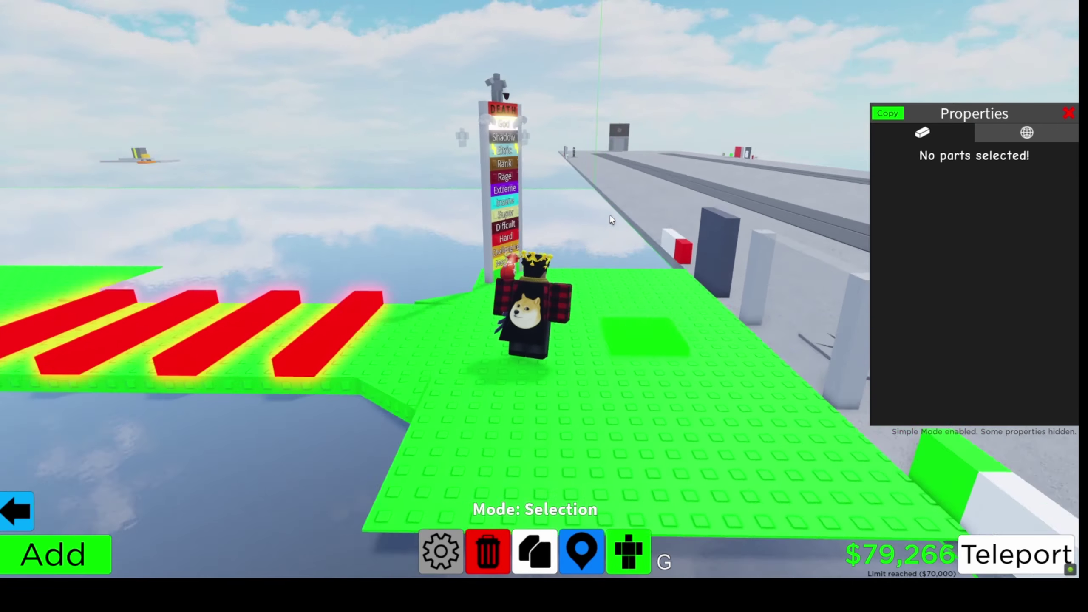
drag(610, 221, 564, 217)
scroll(562, 209, up, 5)
scroll(562, 209, down, 4)
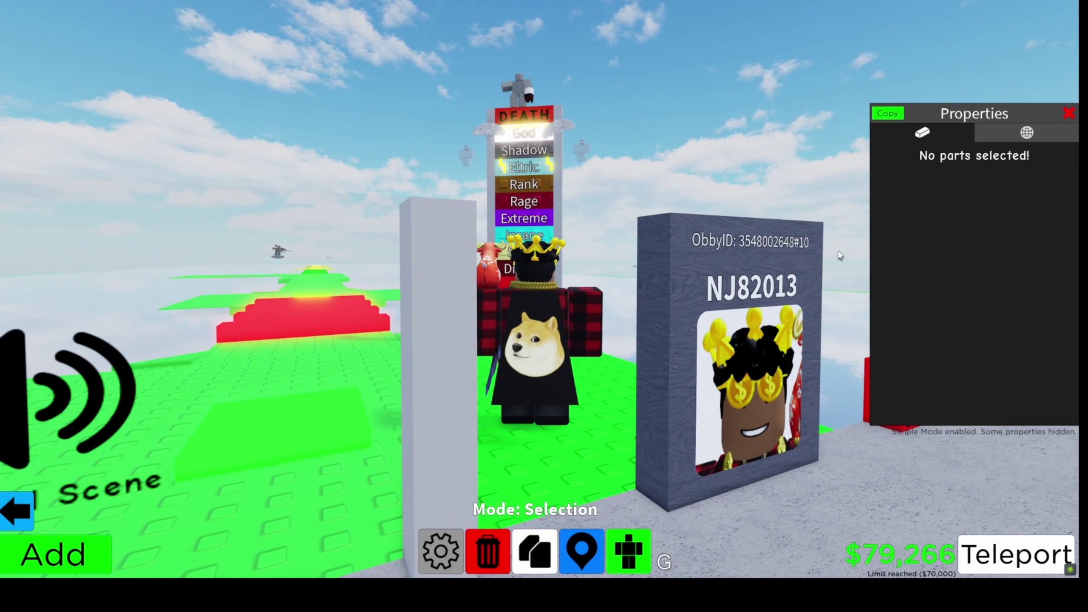
mouse_move(759, 255)
mouse_down()
mouse_move(749, 242)
mouse_move(692, 352)
mouse_move(534, 271)
mouse_up()
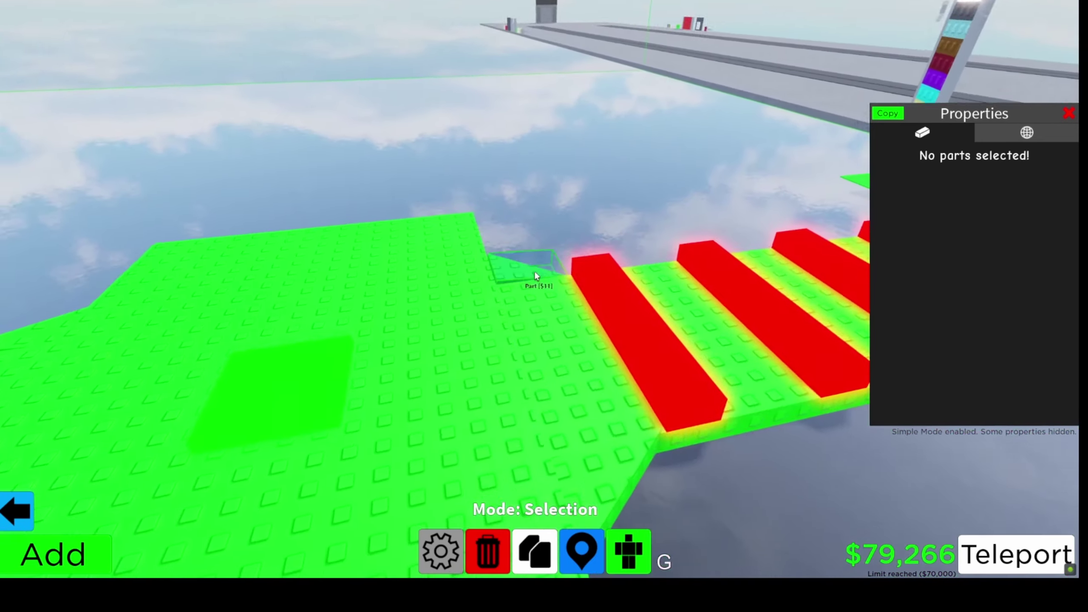
click(534, 270)
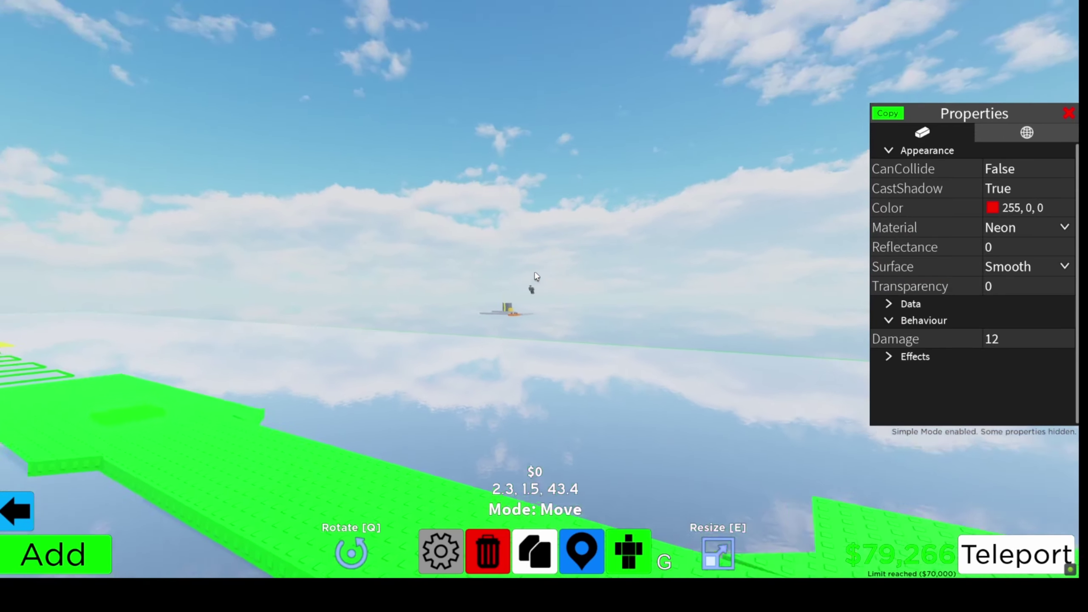
click(536, 276)
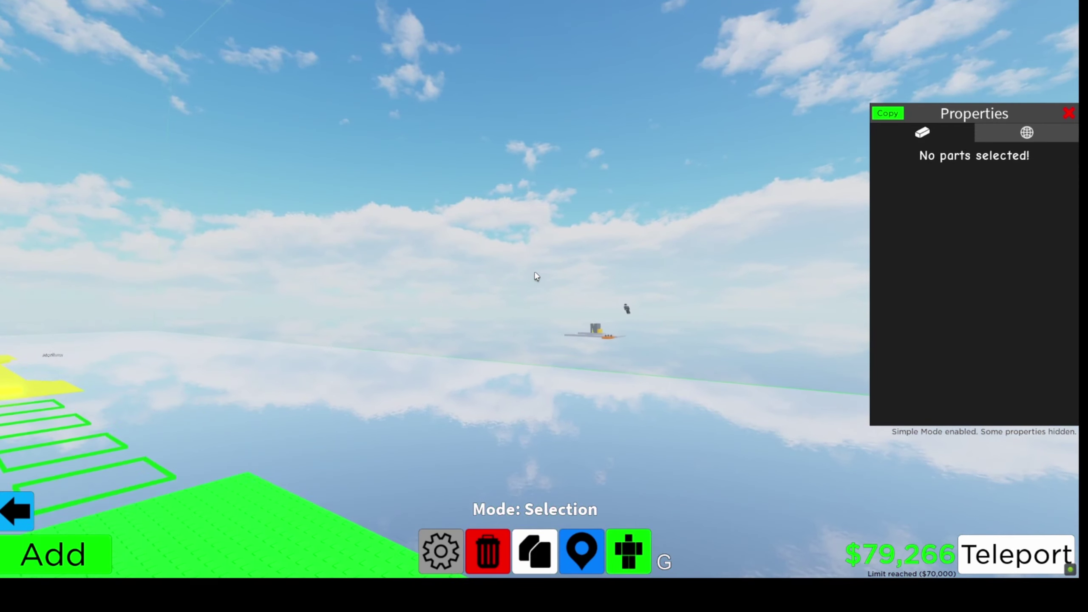
scroll(535, 270, up, 5)
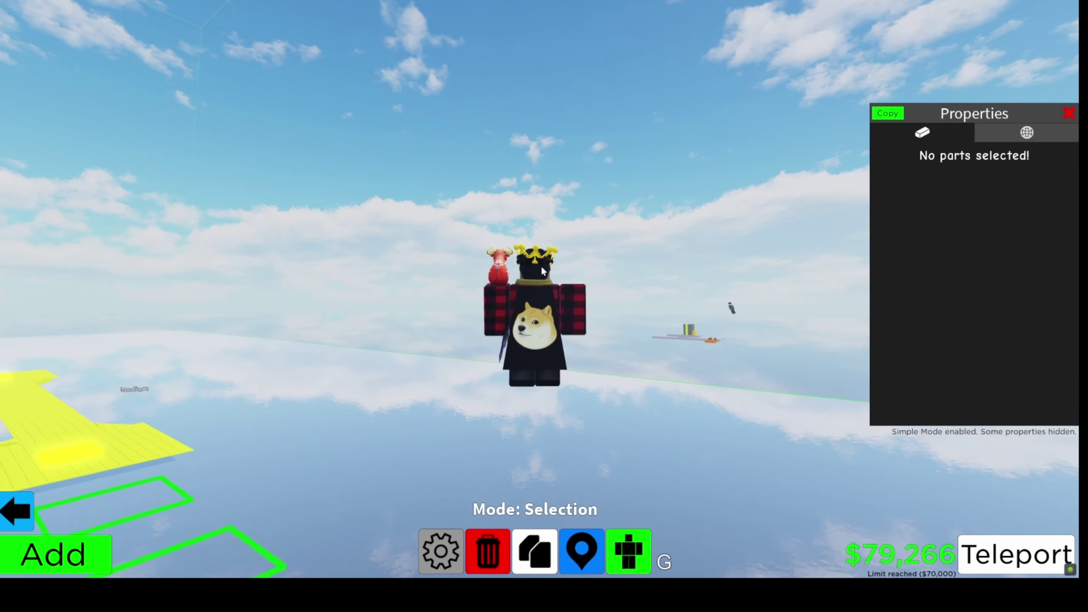
right_click(540, 265)
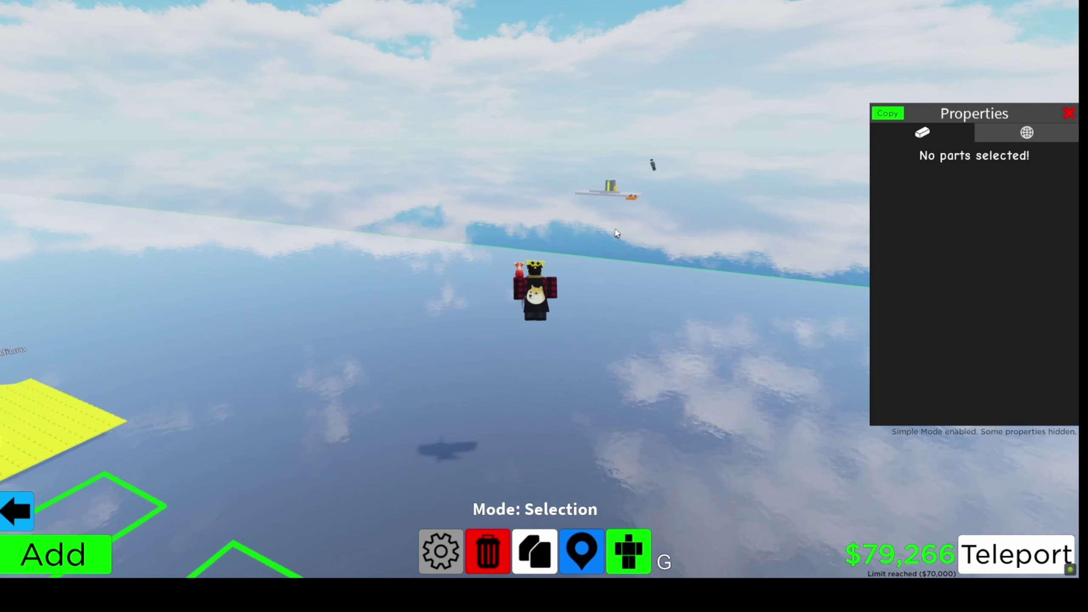
scroll(585, 193, down, 8)
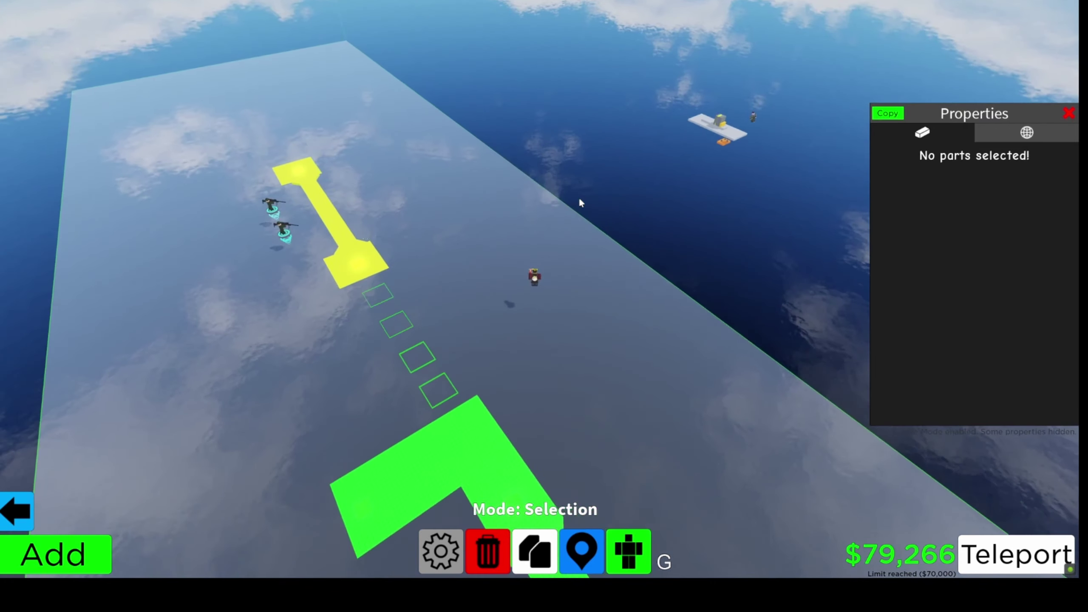
drag(578, 197, 606, 181)
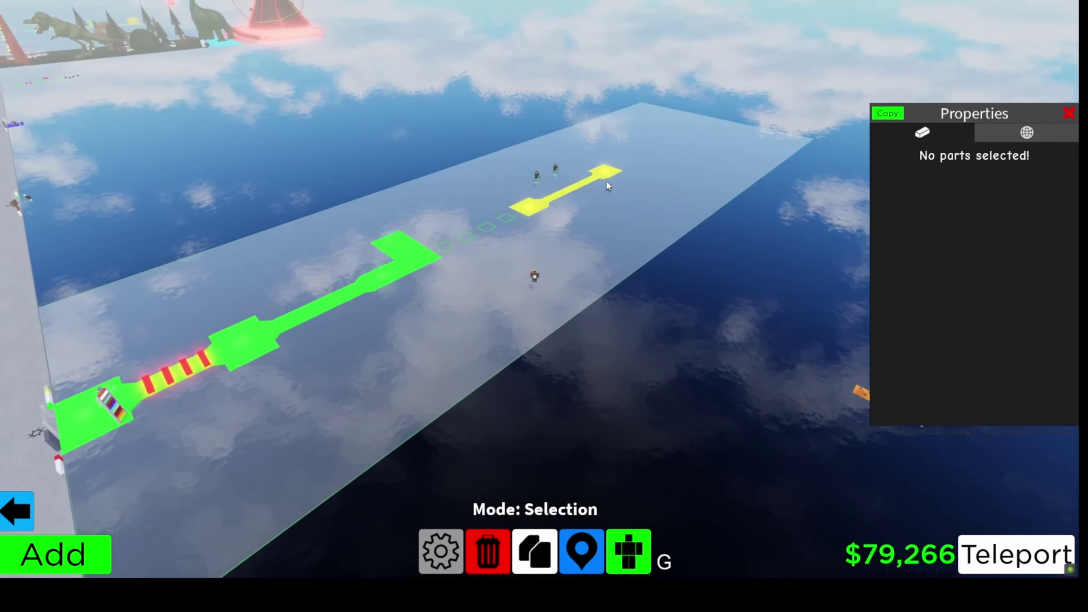
right_click(606, 180)
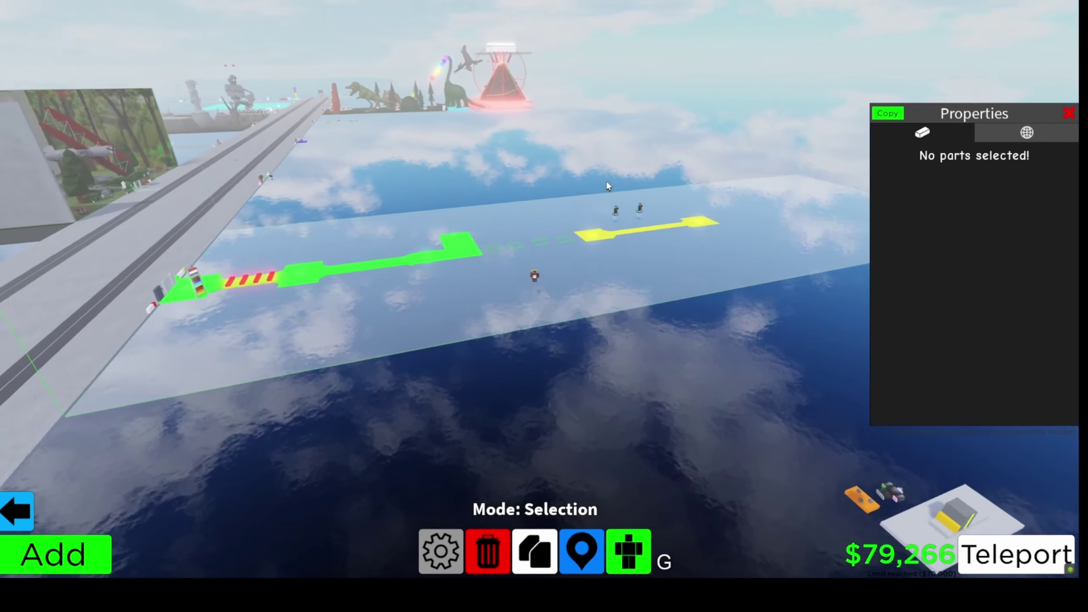
drag(796, 507, 799, 496)
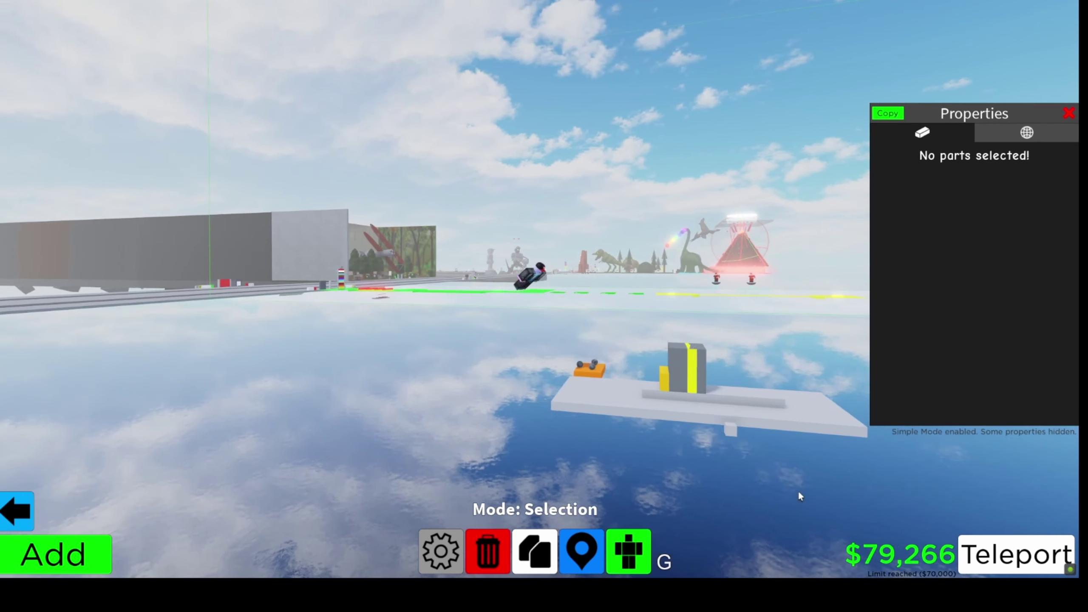
mouse_move(491, 295)
mouse_down()
mouse_move(937, 505)
mouse_move(877, 496)
mouse_up()
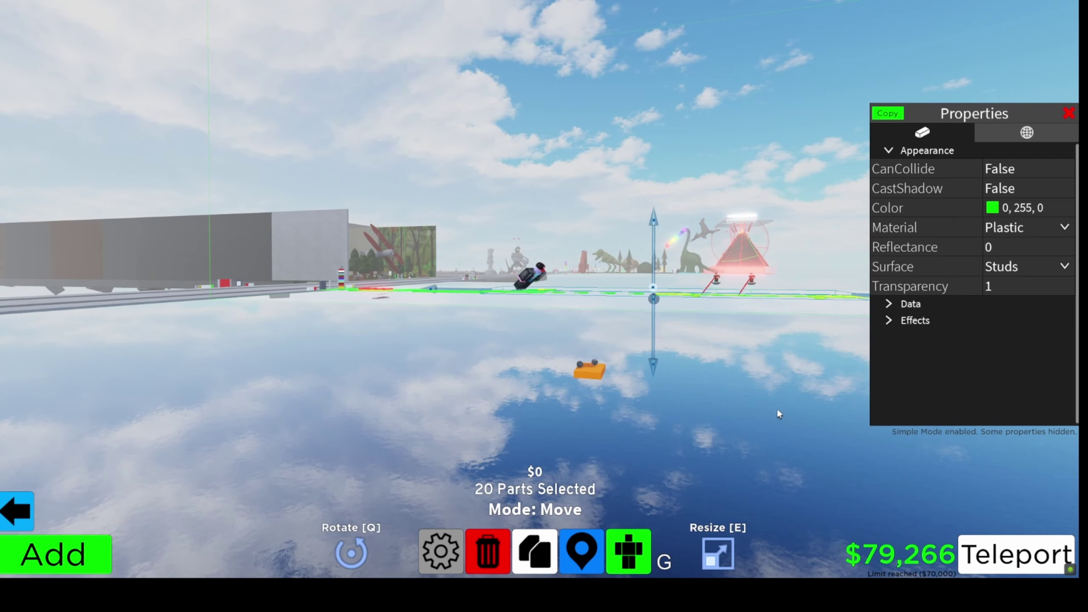
right_click(772, 405)
key(Escape)
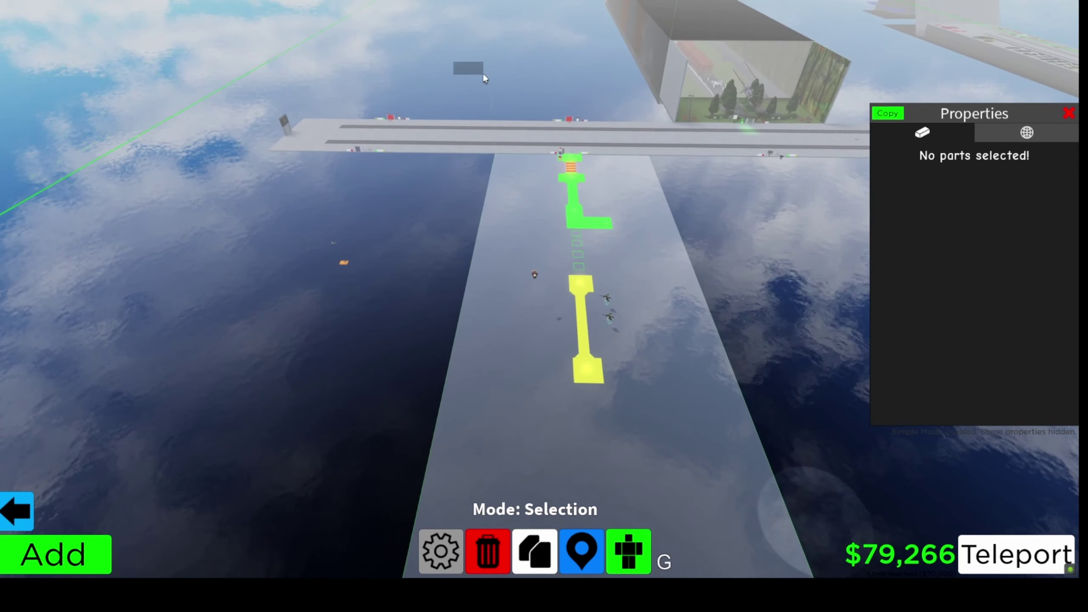
drag(484, 72, 725, 483)
key(Escape)
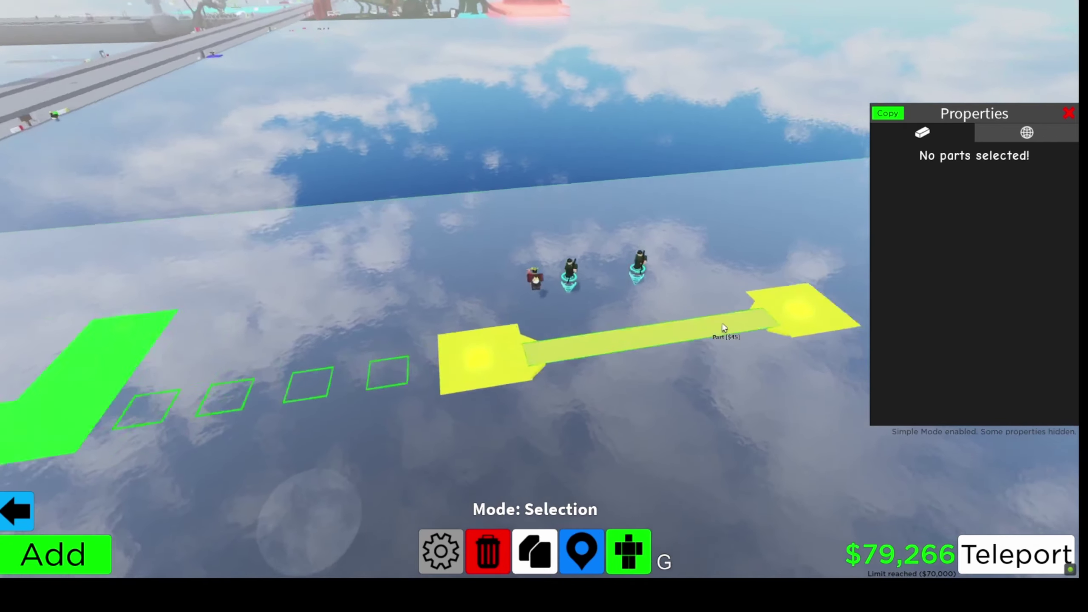
scroll(722, 327, up, 8)
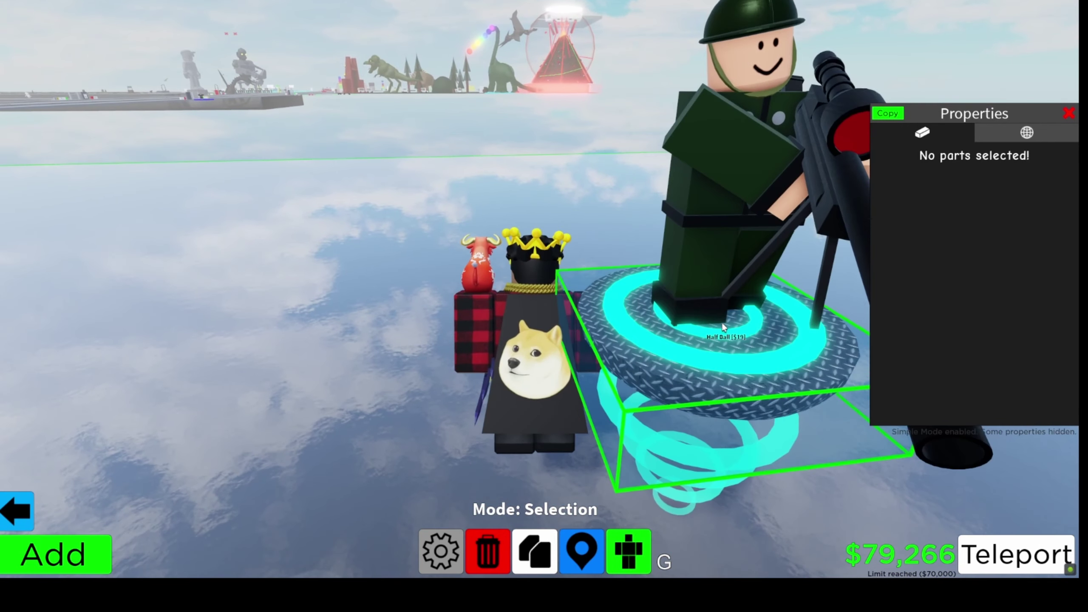
right_click(723, 327)
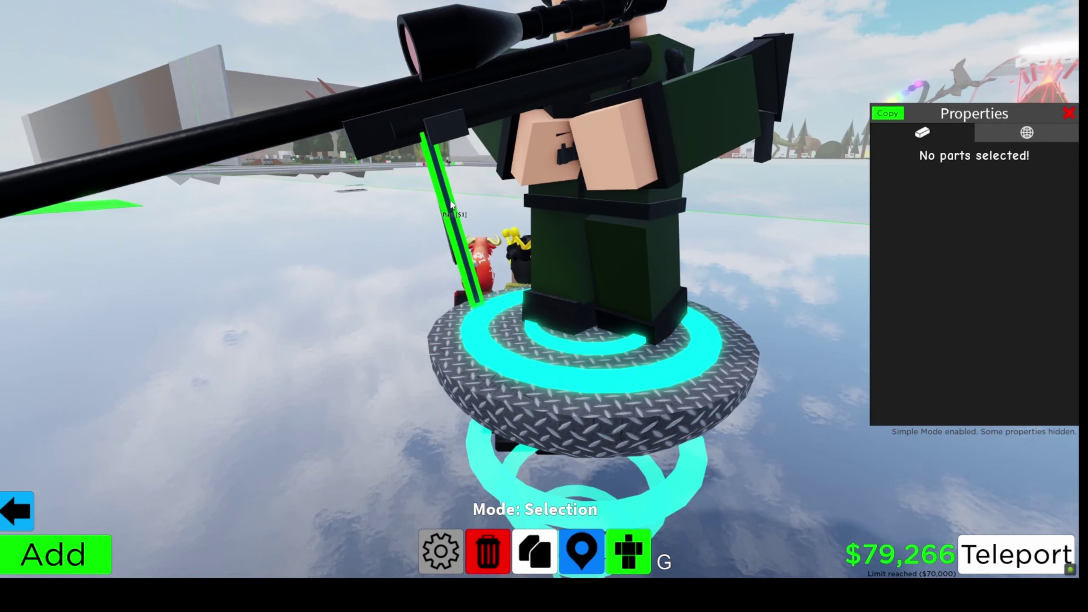
click(453, 209)
right_click(669, 214)
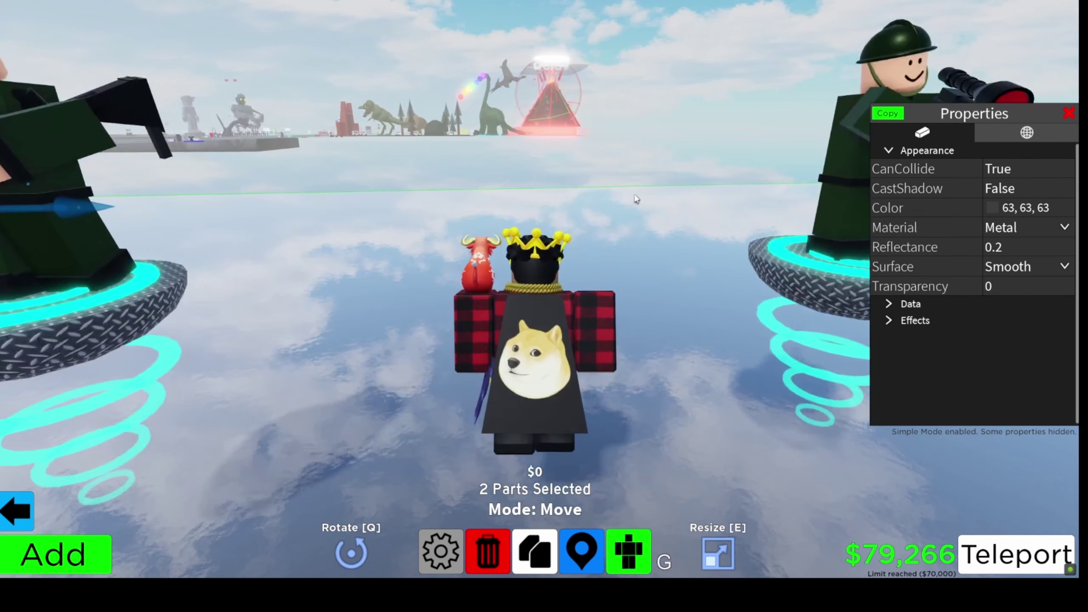
click(255, 340)
scroll(505, 255, down, 8)
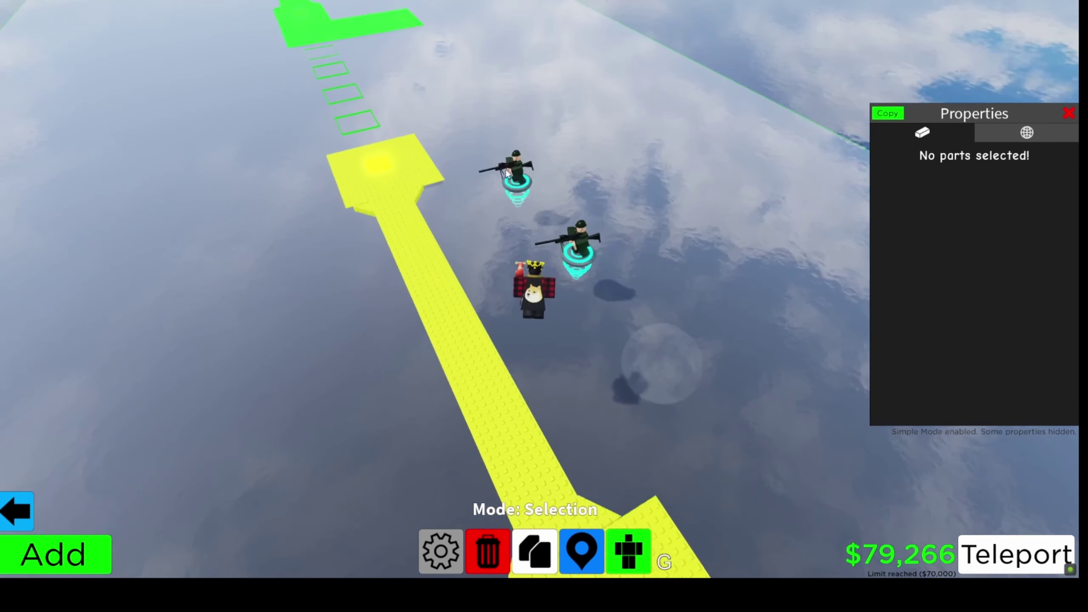
scroll(417, 118, down, 10)
drag(426, 119, 752, 528)
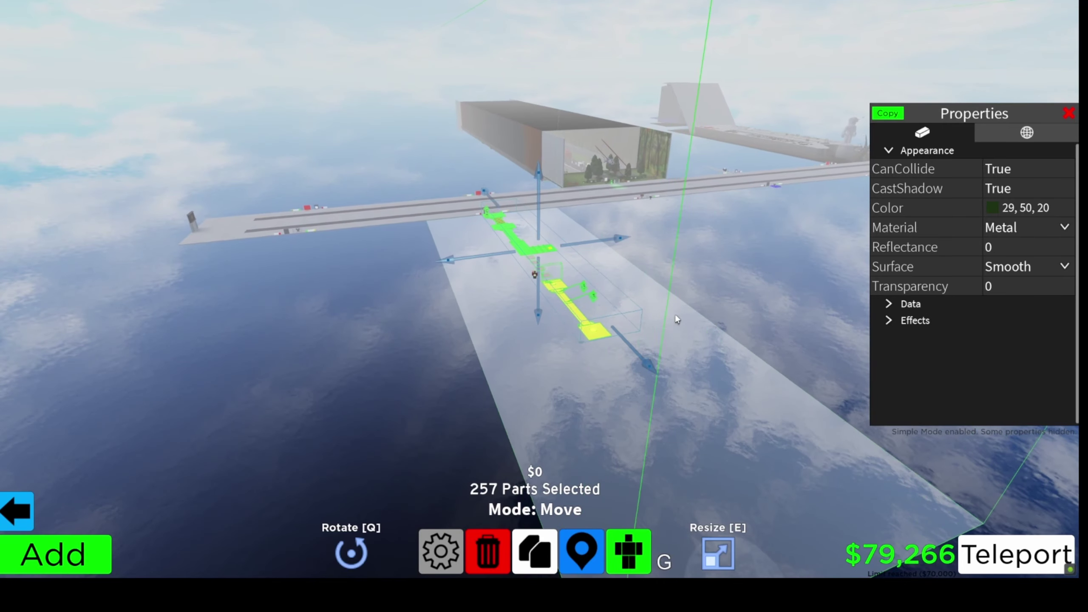
Step: Place the top donator Model premade, then delete it
click(524, 336)
click(55, 555)
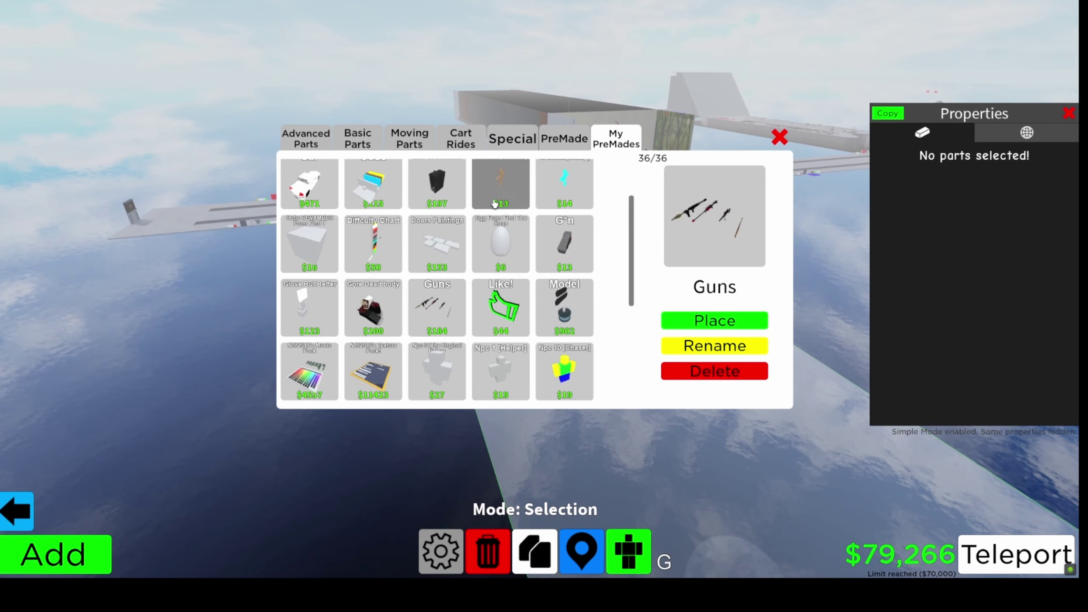
scroll(510, 94, up, 8)
click(564, 306)
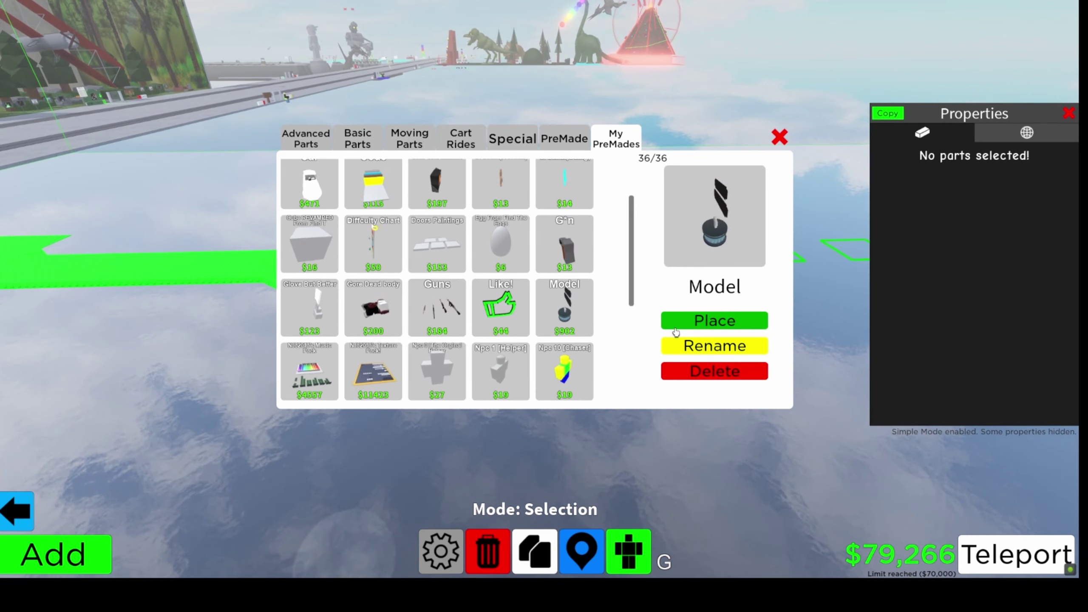
click(715, 321)
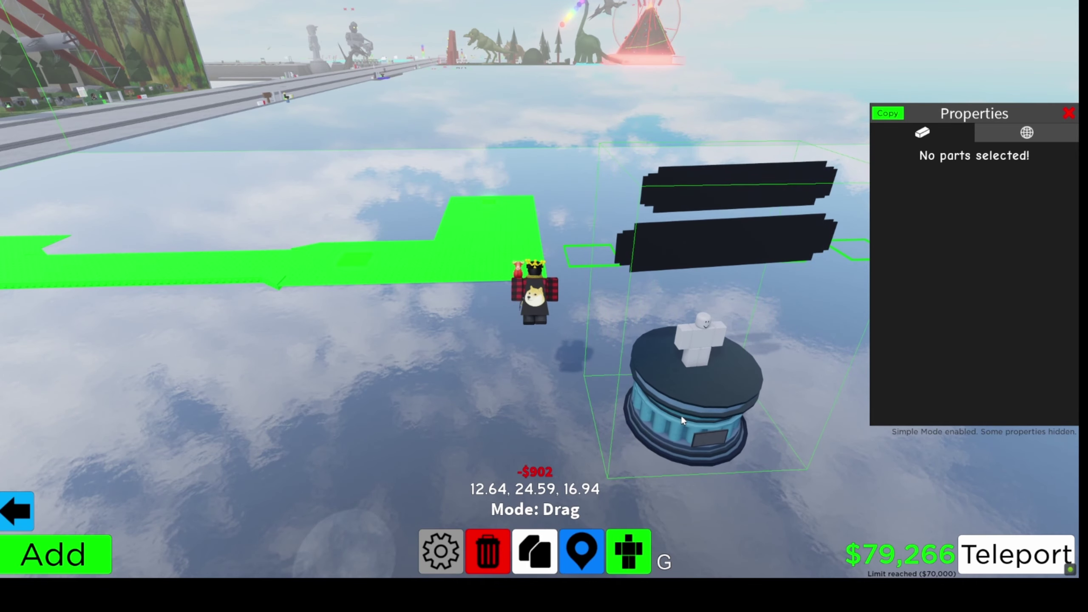
click(680, 416)
drag(665, 388, 627, 391)
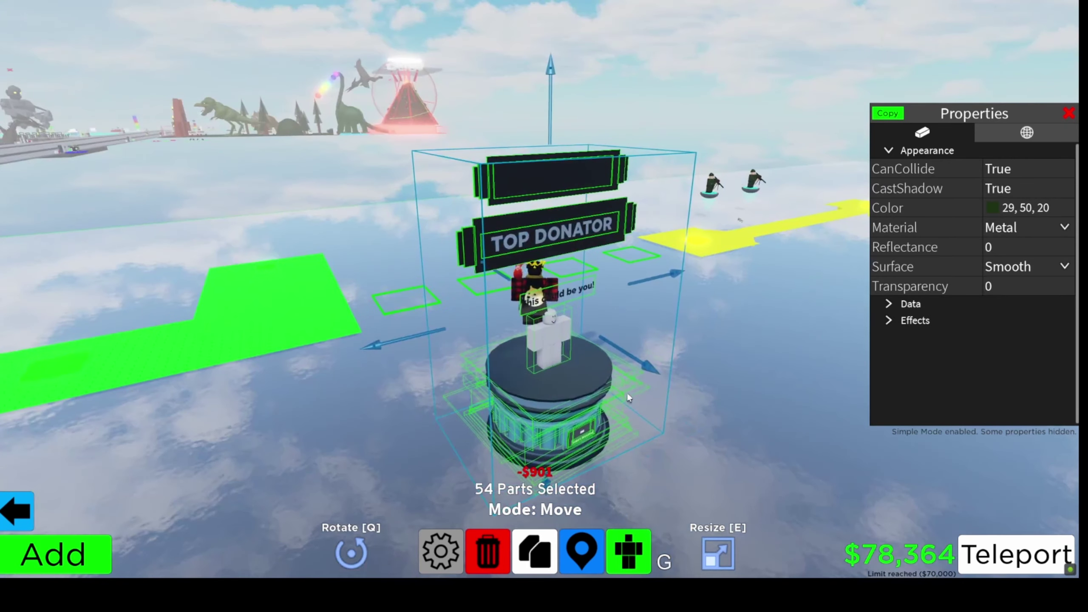
click(488, 553)
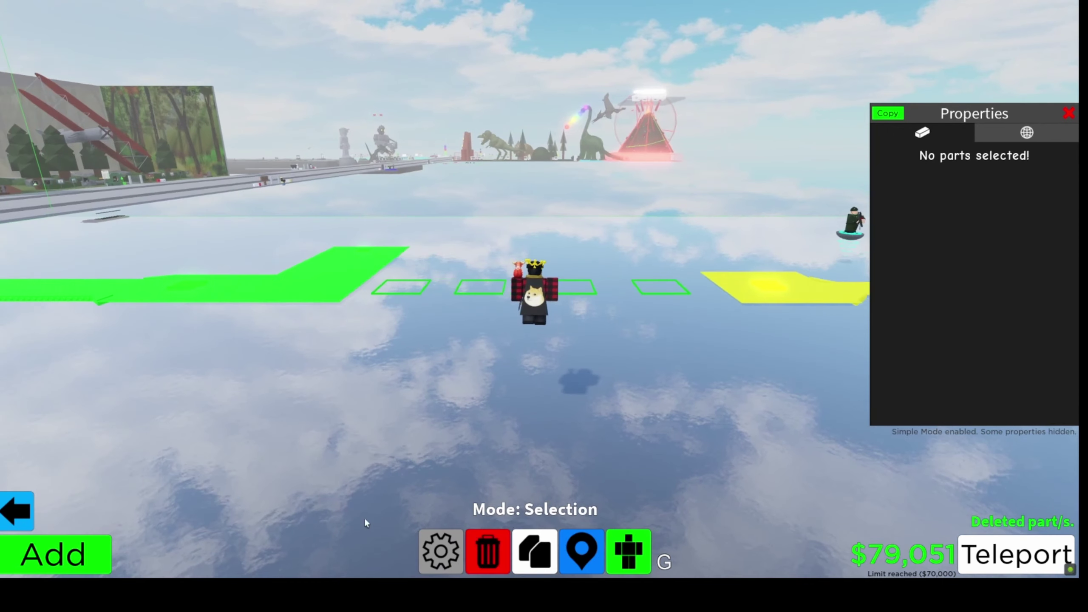
Step: Place the Gore Dead body premade, then select and delete it
click(82, 554)
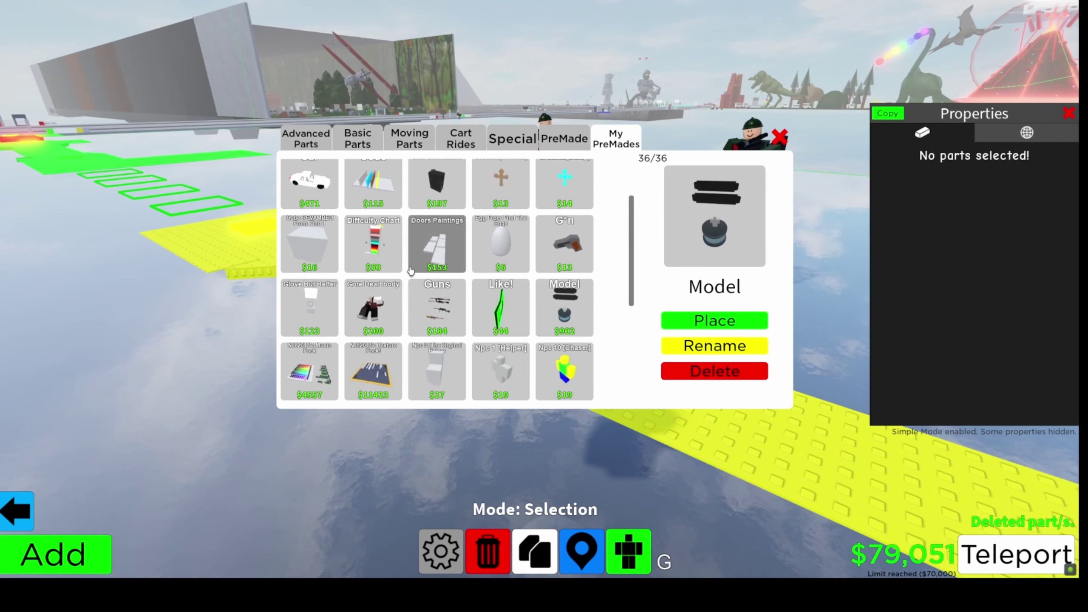
click(374, 306)
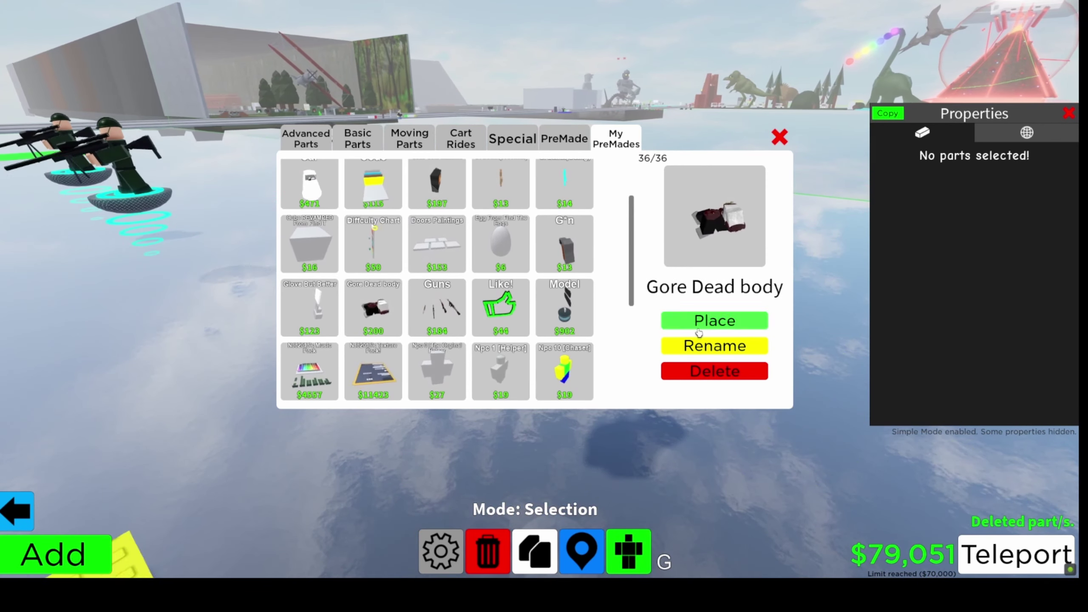
click(715, 320)
click(648, 332)
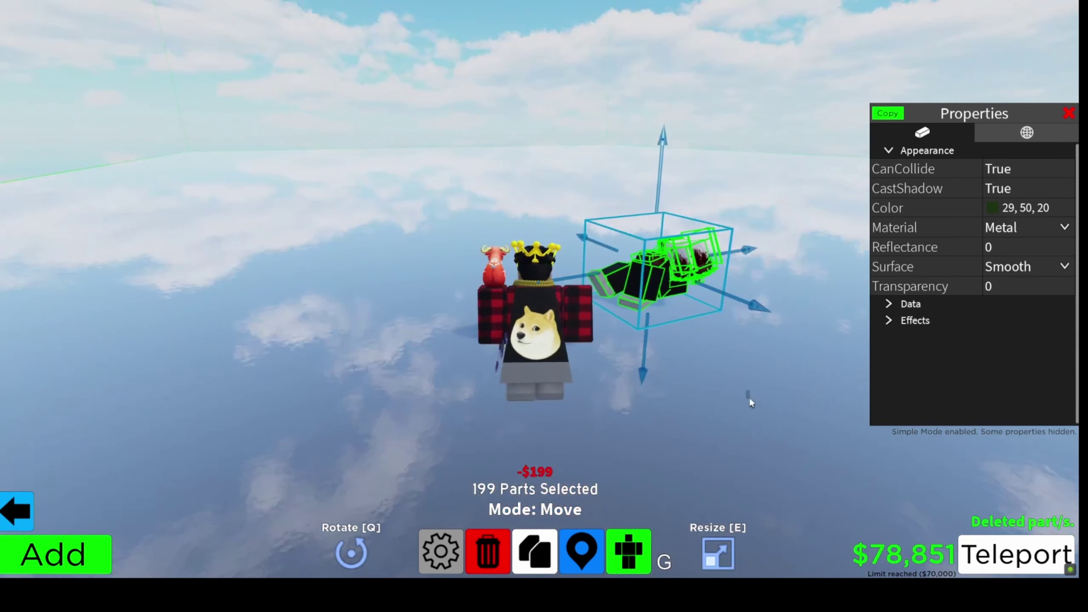
click(728, 390)
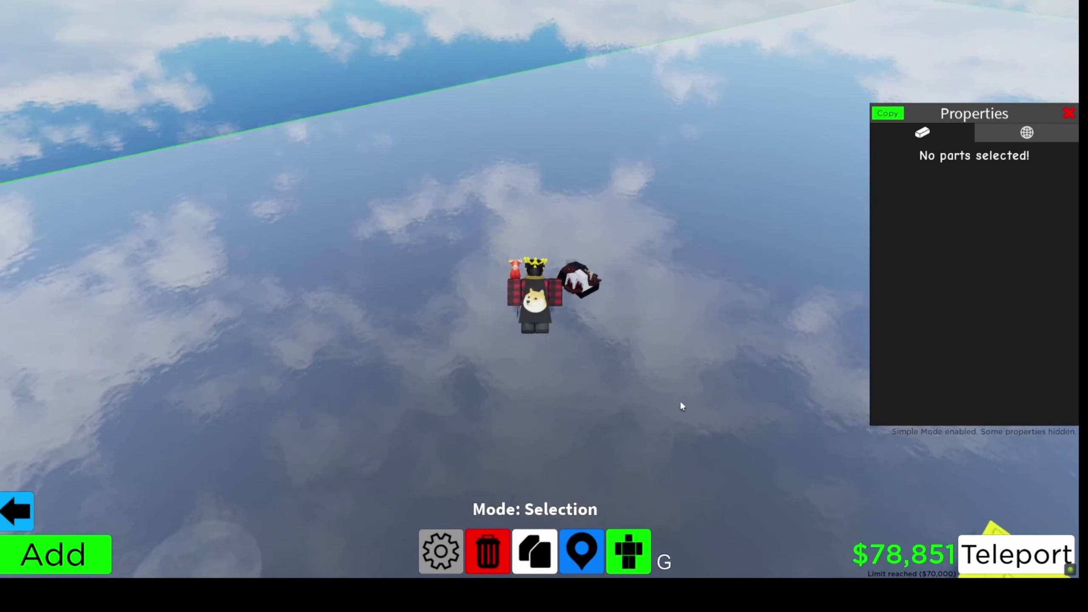
drag(479, 204, 723, 460)
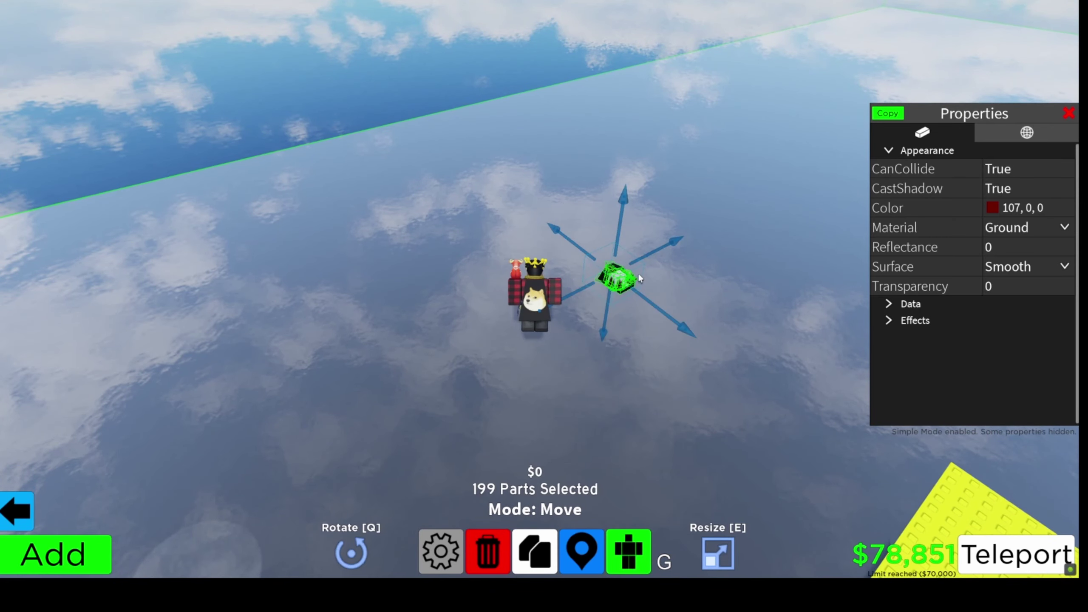
right_click(637, 272)
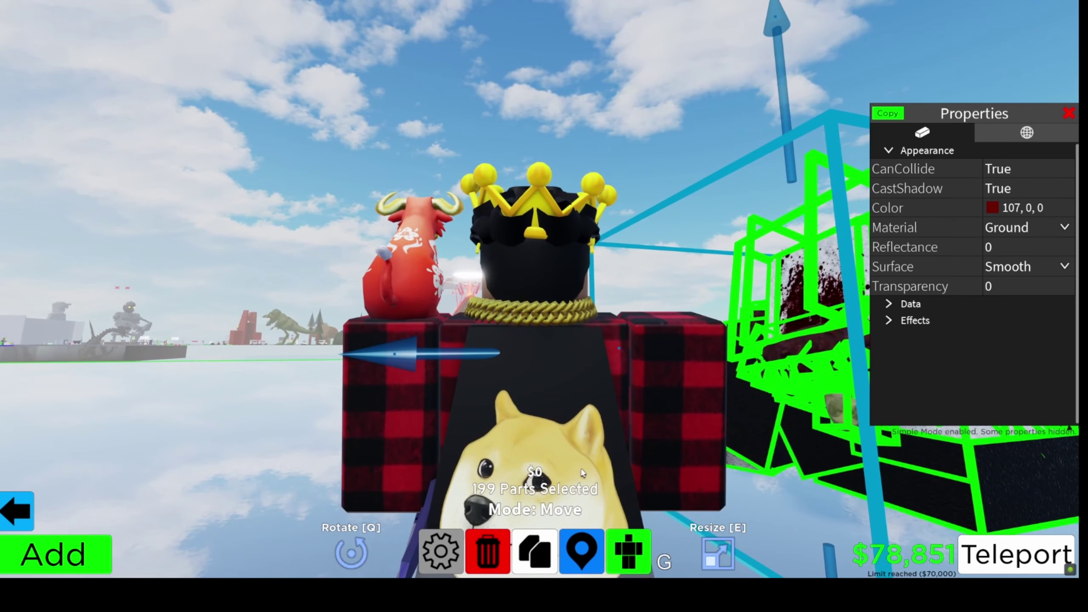
click(489, 552)
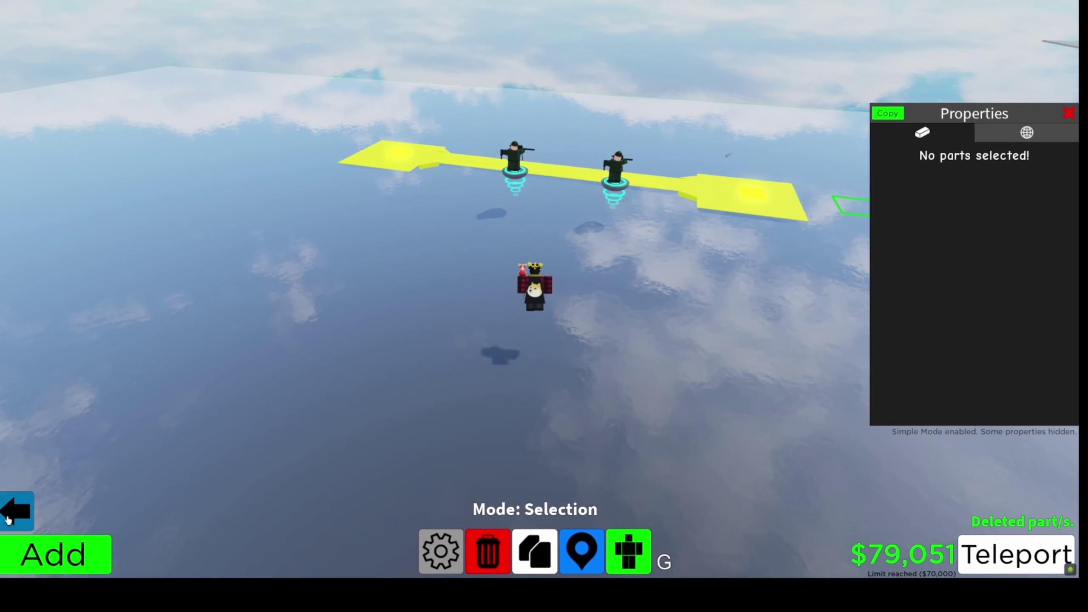
Step: Reopen the saved premades catalog to find the Coke Cola Machine
click(26, 557)
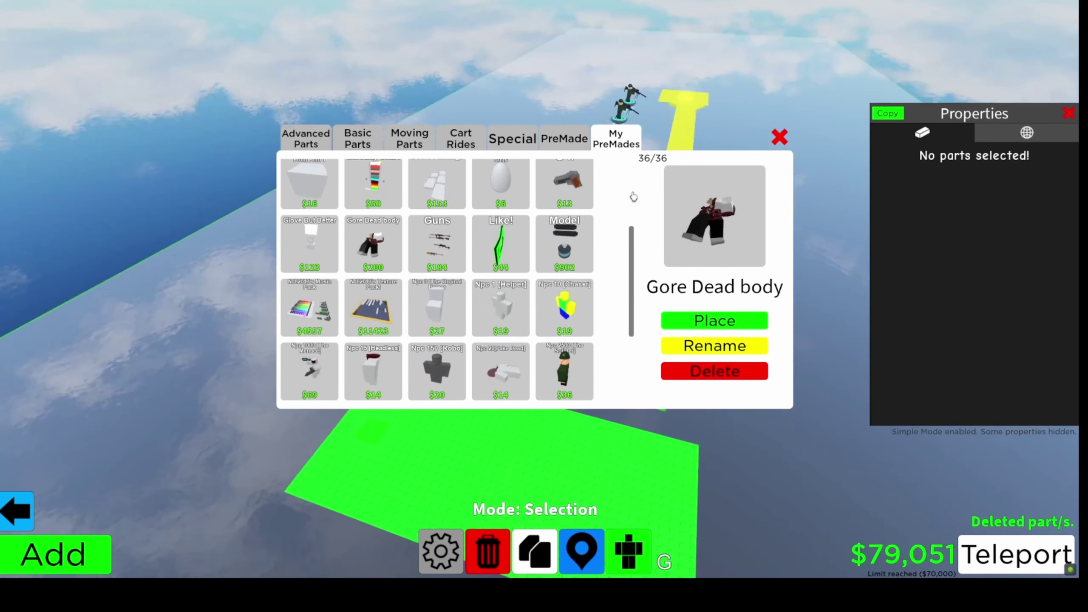
right_click(476, 281)
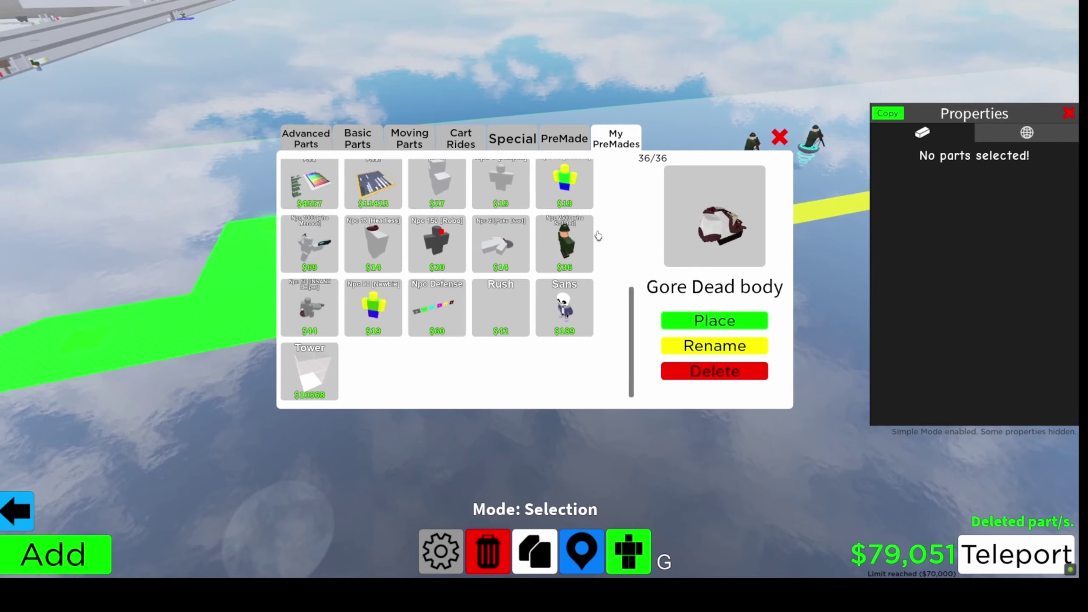
scroll(425, 281, up, 5)
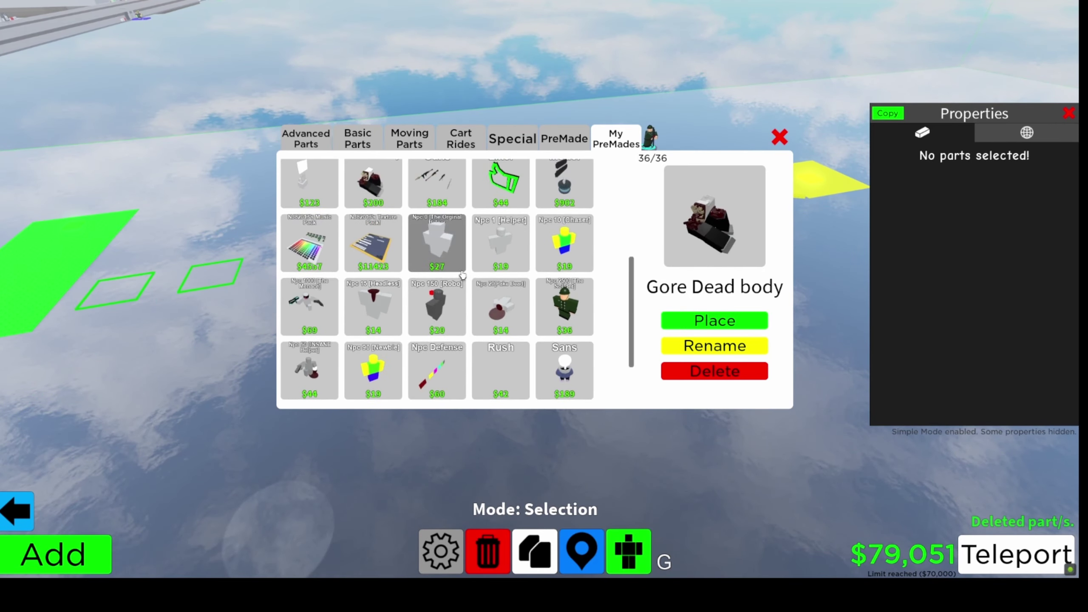
scroll(307, 237, up, 3)
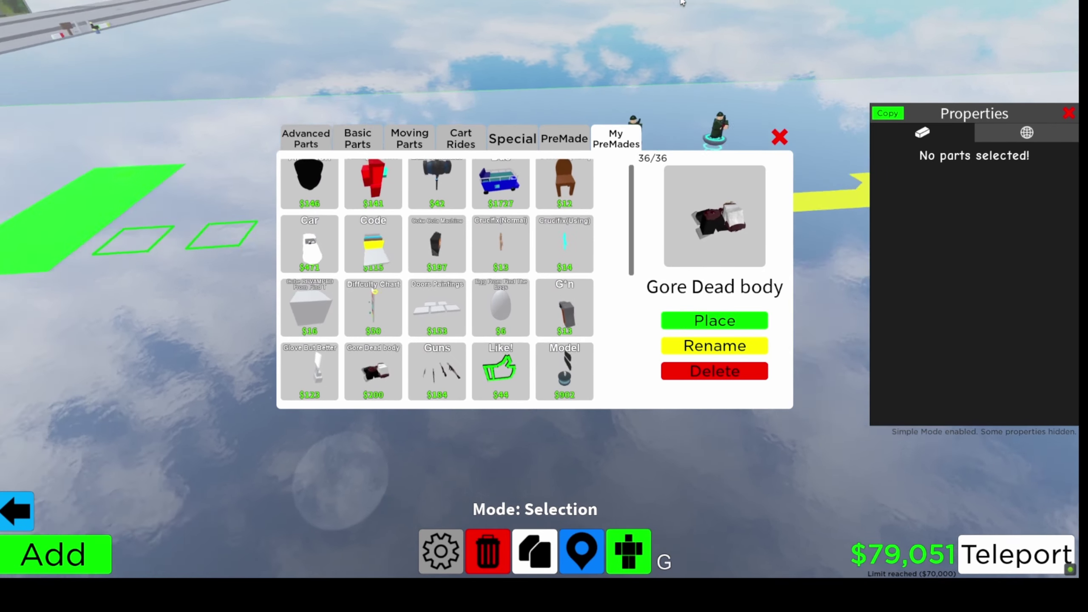
right_click(511, 256)
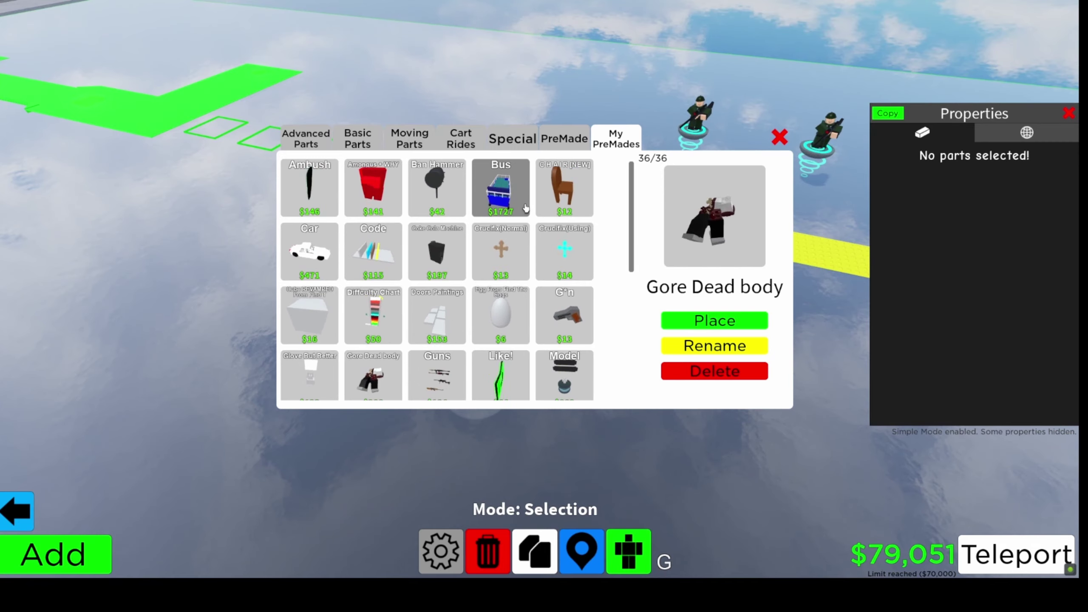
Step: Place the Coke Cola Machine premade and delete one stray part of it
click(437, 252)
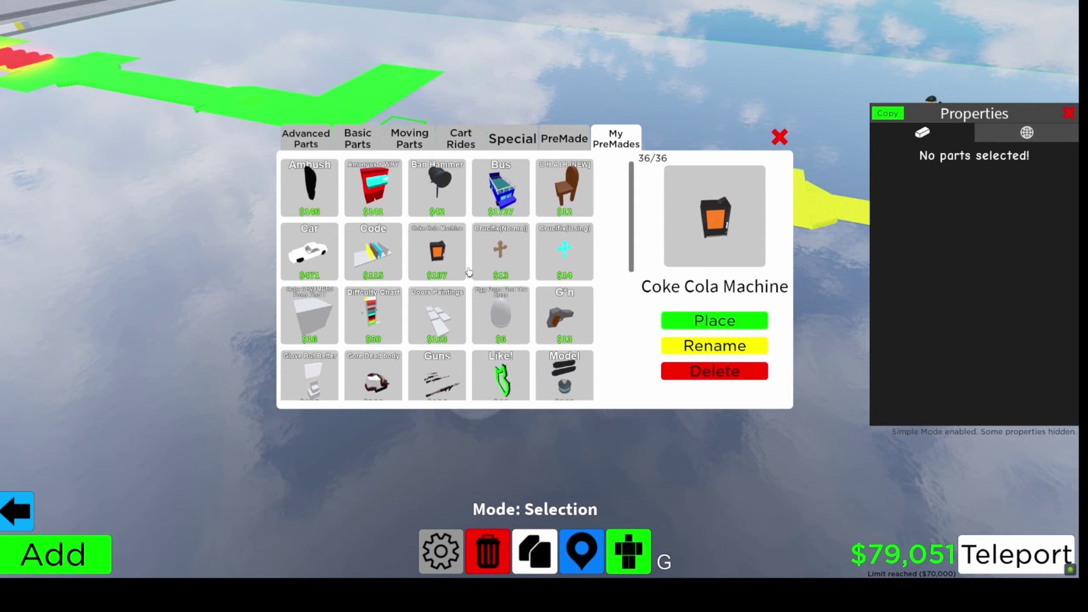
click(714, 321)
click(656, 321)
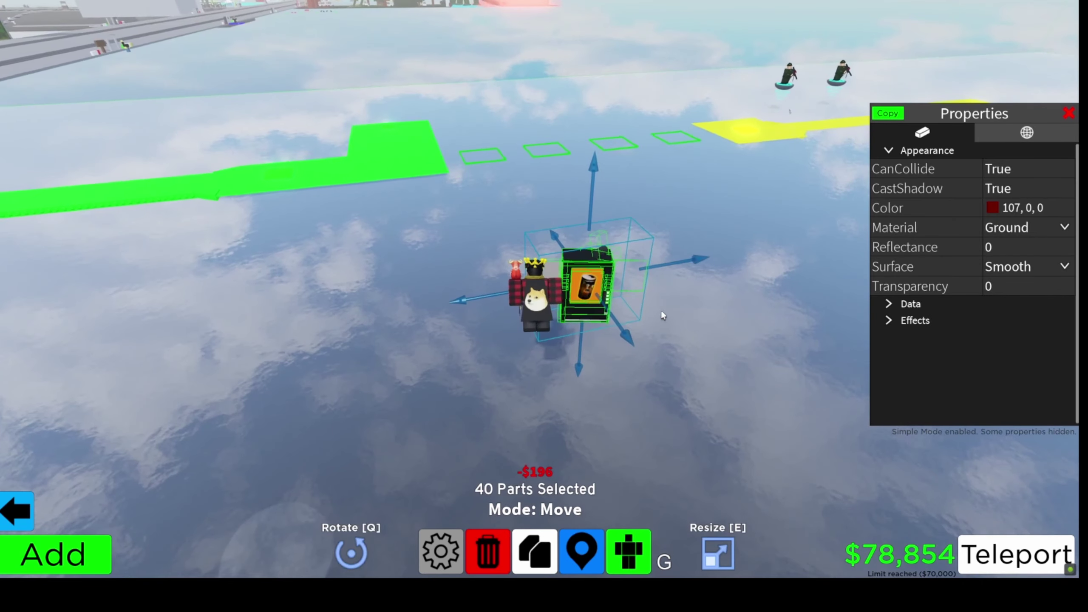
scroll(655, 307, up, 5)
scroll(655, 302, up, 2)
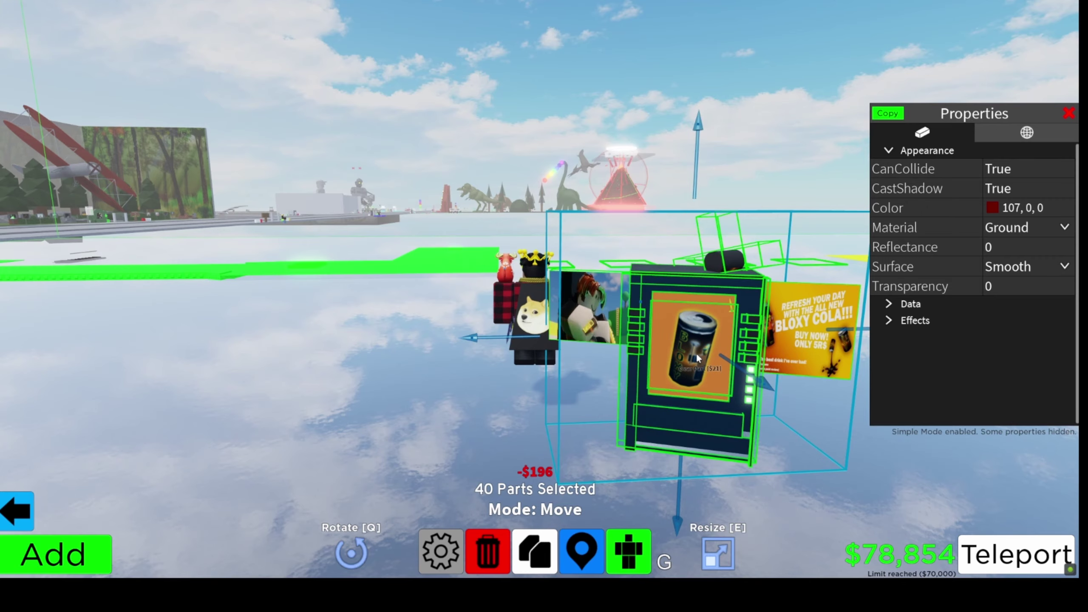
scroll(687, 373, up, 3)
scroll(646, 298, down, 3)
scroll(618, 231, down, 2)
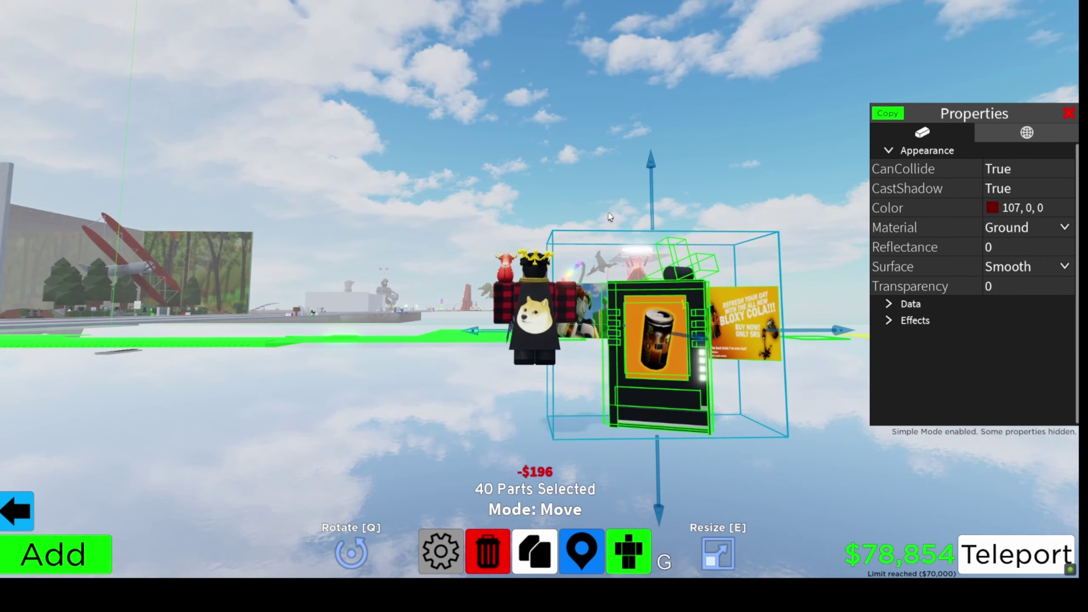
click(590, 317)
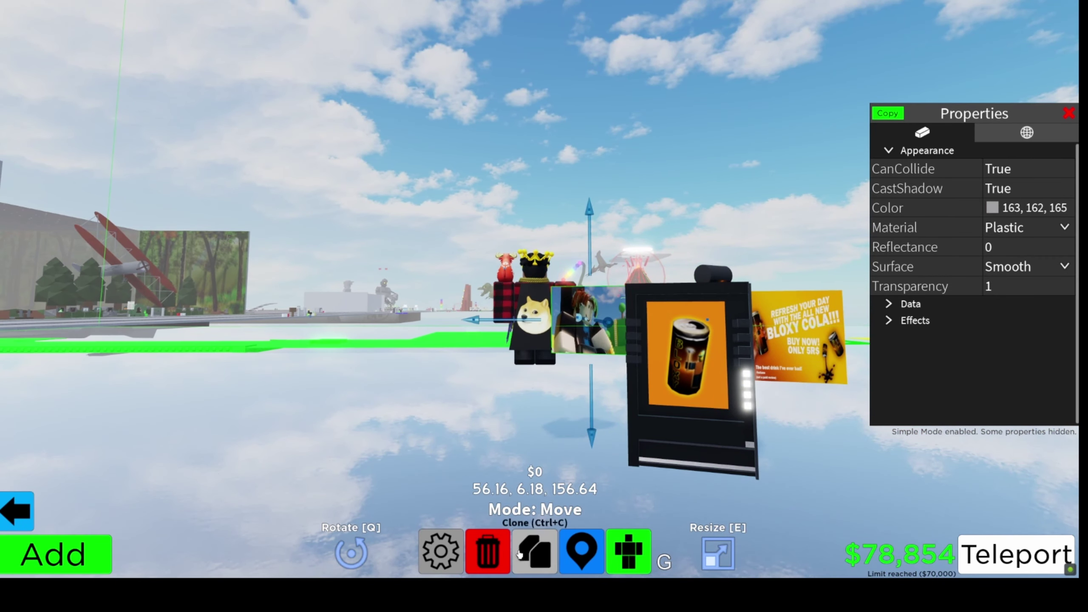
click(488, 553)
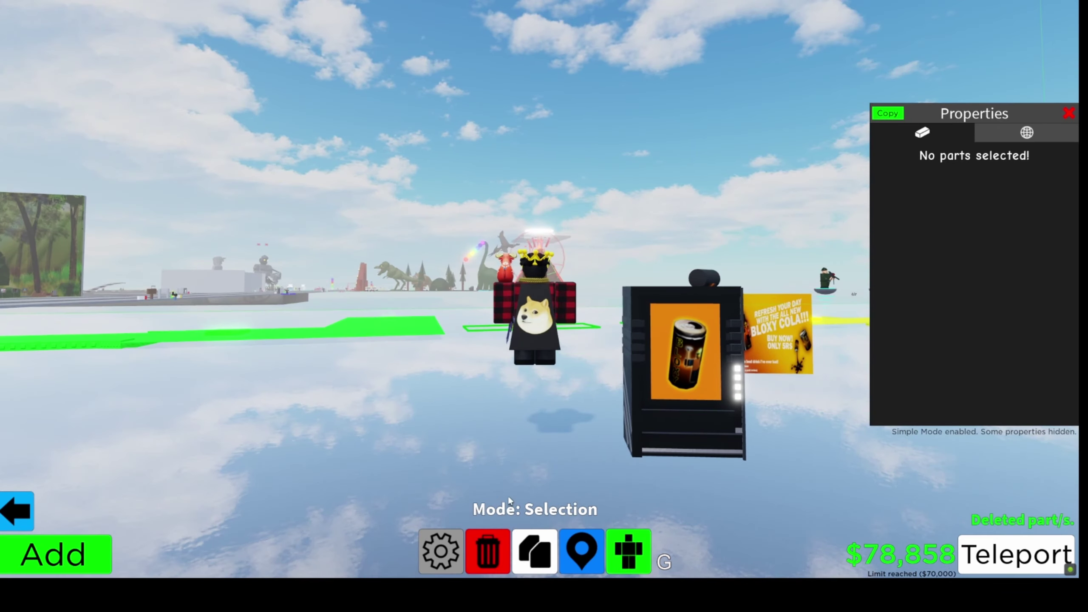
Step: Select the vending machine, move it beside the course, then delete it
drag(508, 425, 529, 364)
click(638, 255)
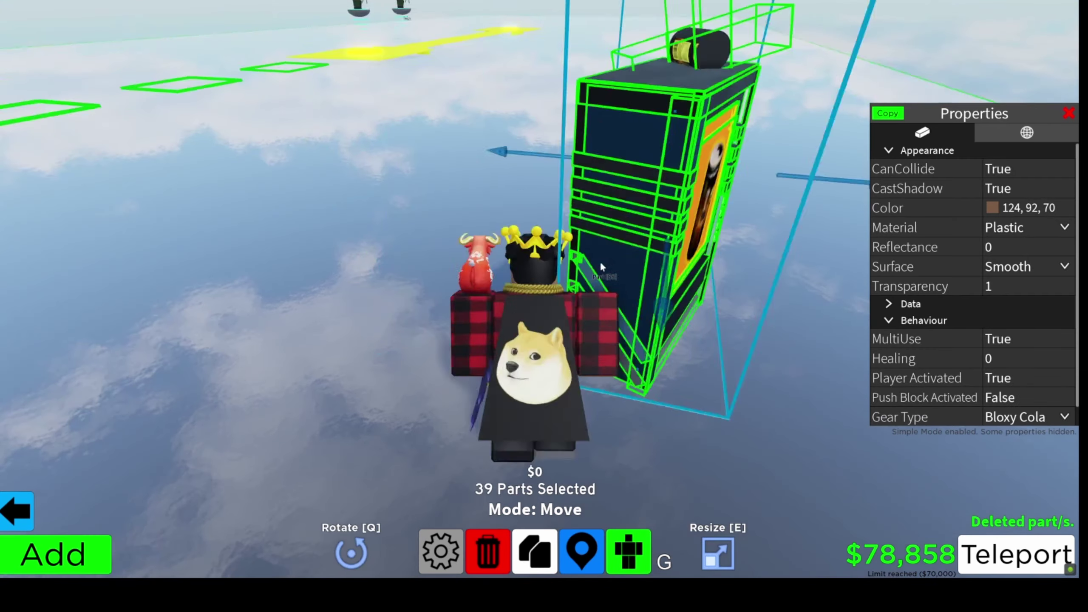
mouse_move(713, 374)
mouse_down()
mouse_move(621, 231)
mouse_move(528, 193)
mouse_move(803, 533)
mouse_move(717, 434)
mouse_up()
click(529, 193)
scroll(704, 430, down, 4)
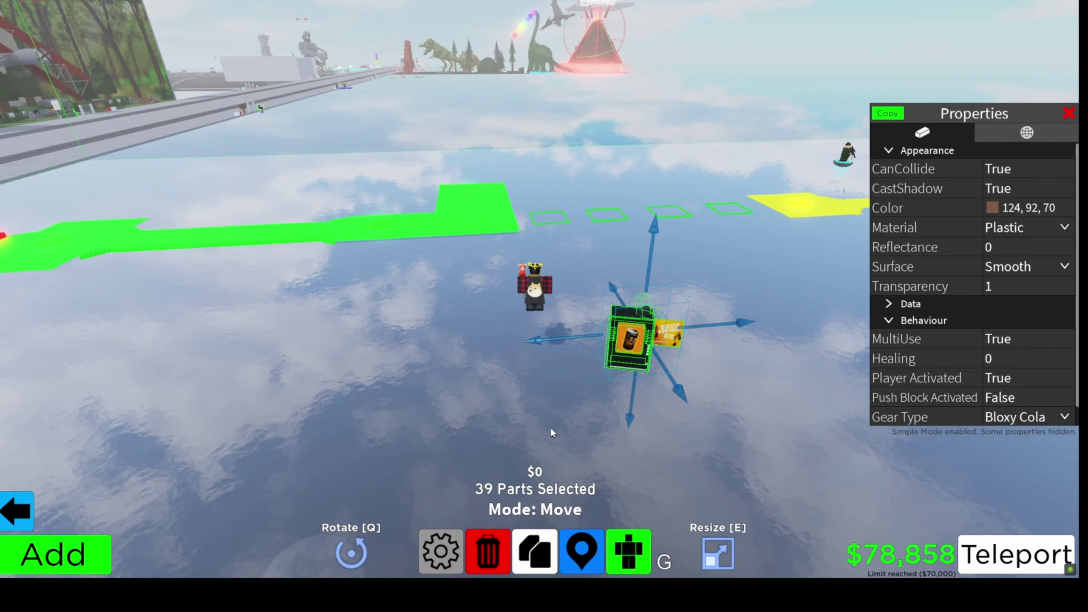
key(Delete)
mouse_move(550, 432)
mouse_down()
mouse_move(496, 411)
mouse_move(610, 287)
mouse_up()
scroll(609, 281, up, 5)
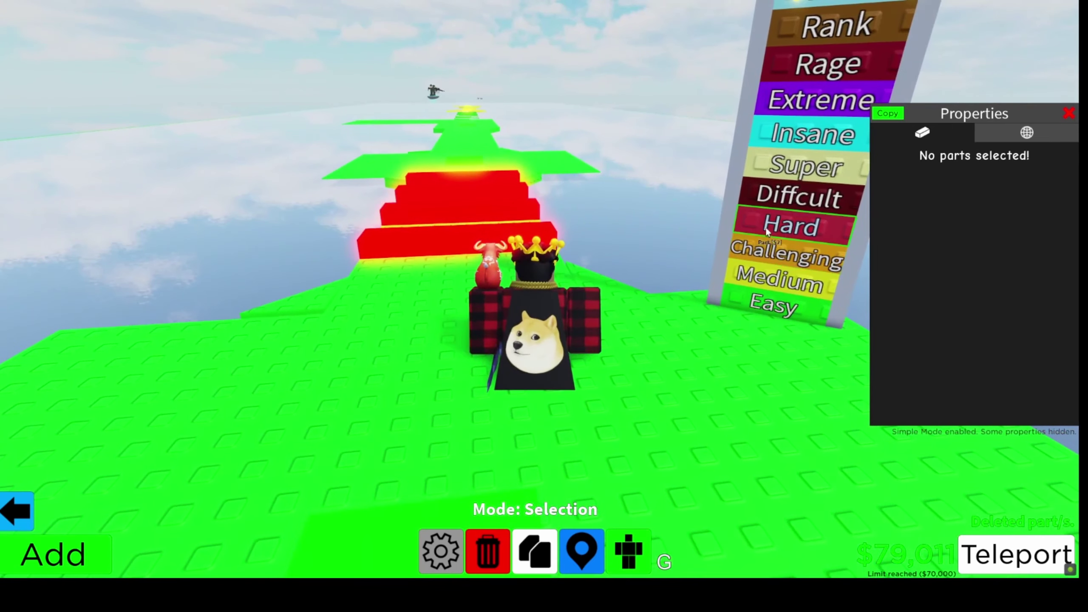
click(791, 170)
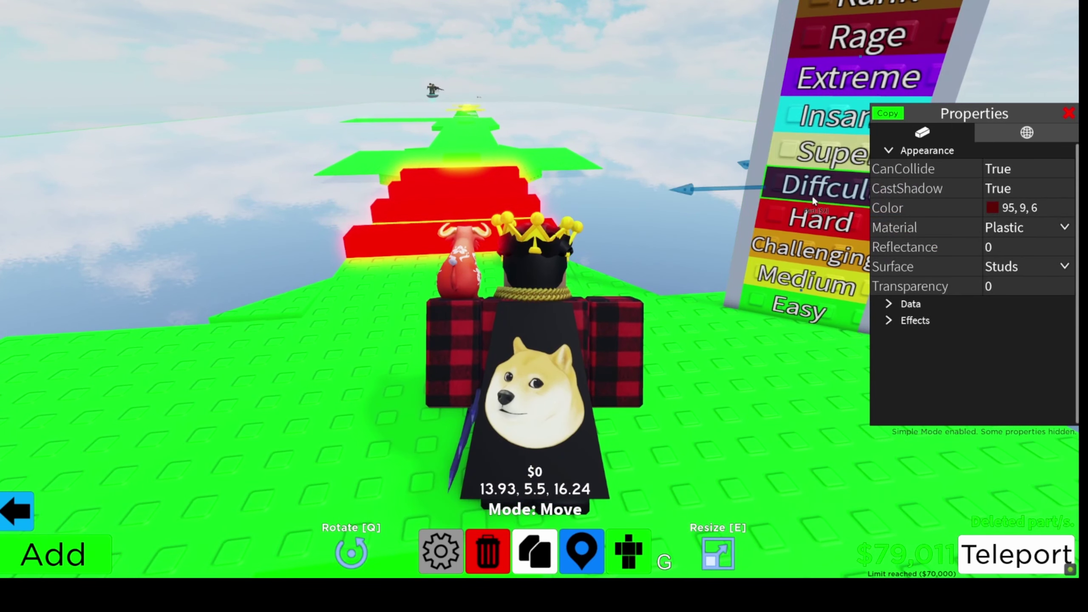
shift+click(765, 217)
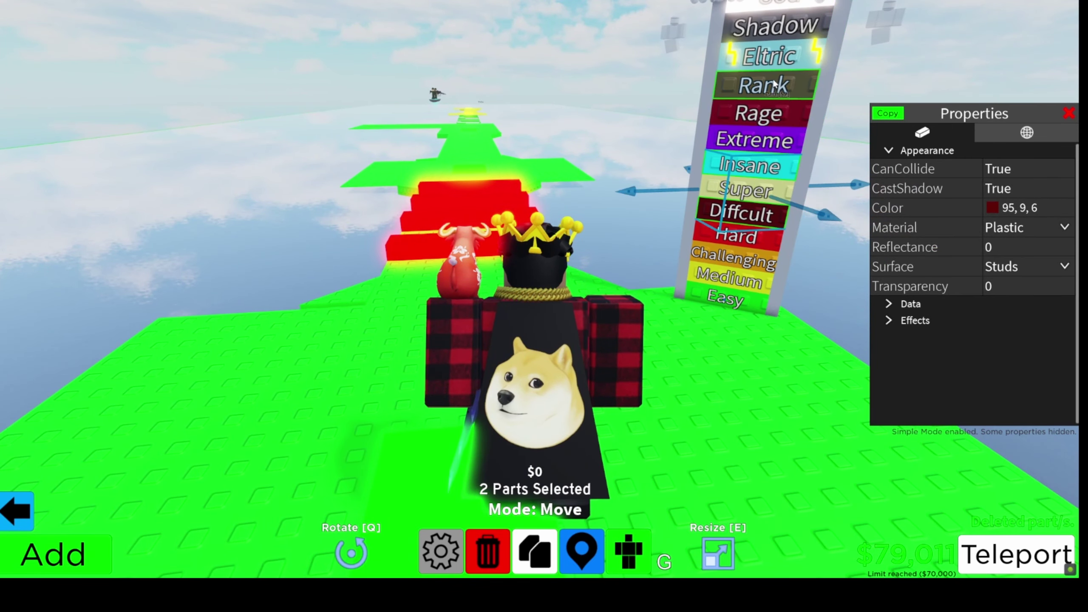
scroll(768, 61, down, 2)
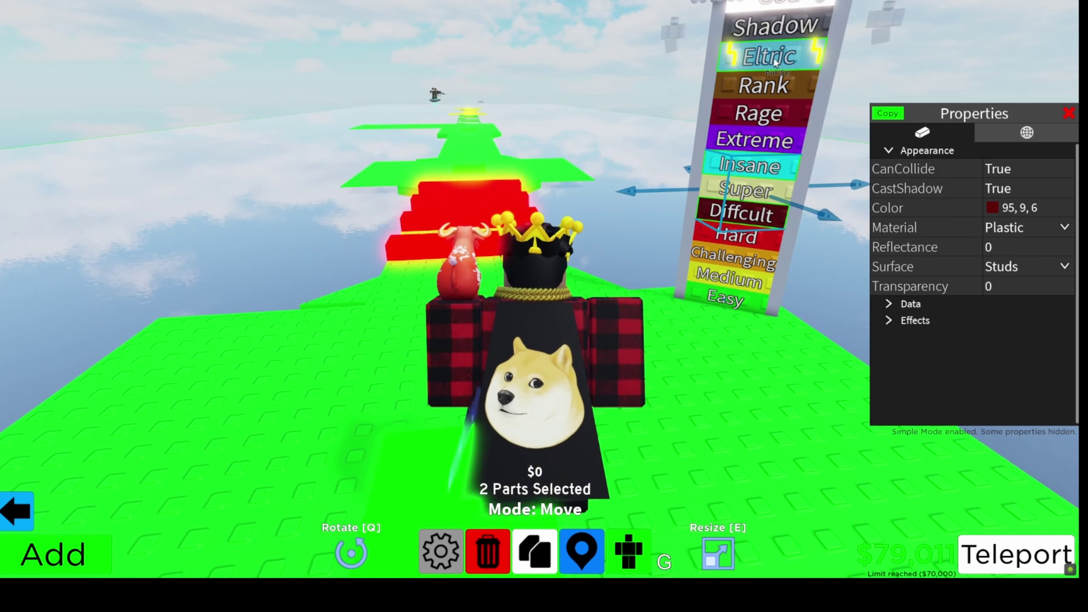
shift+click(769, 13)
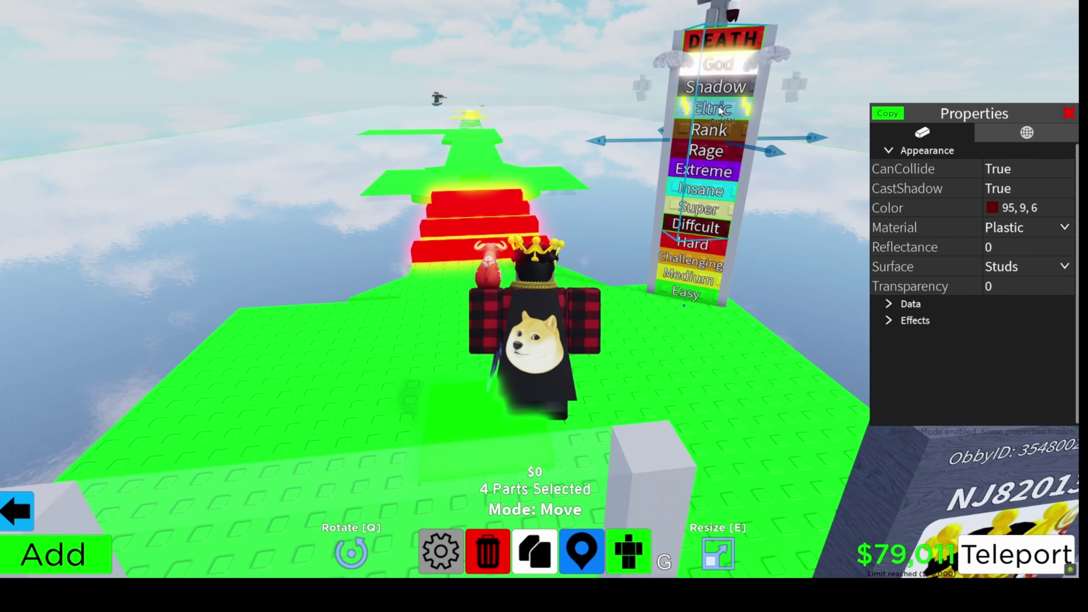
right_click(700, 225)
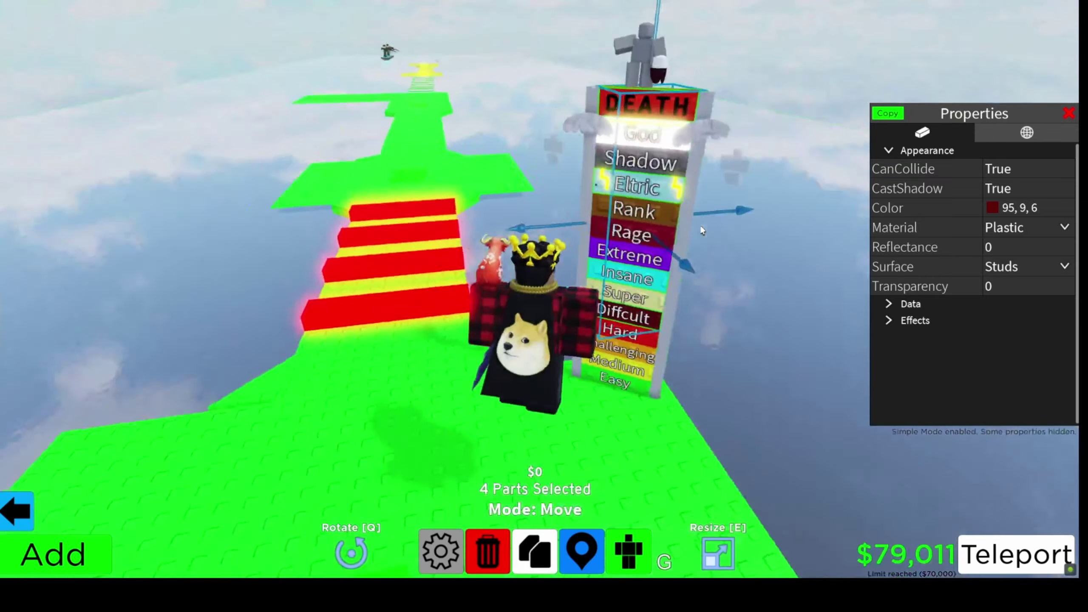
shift+click(680, 197)
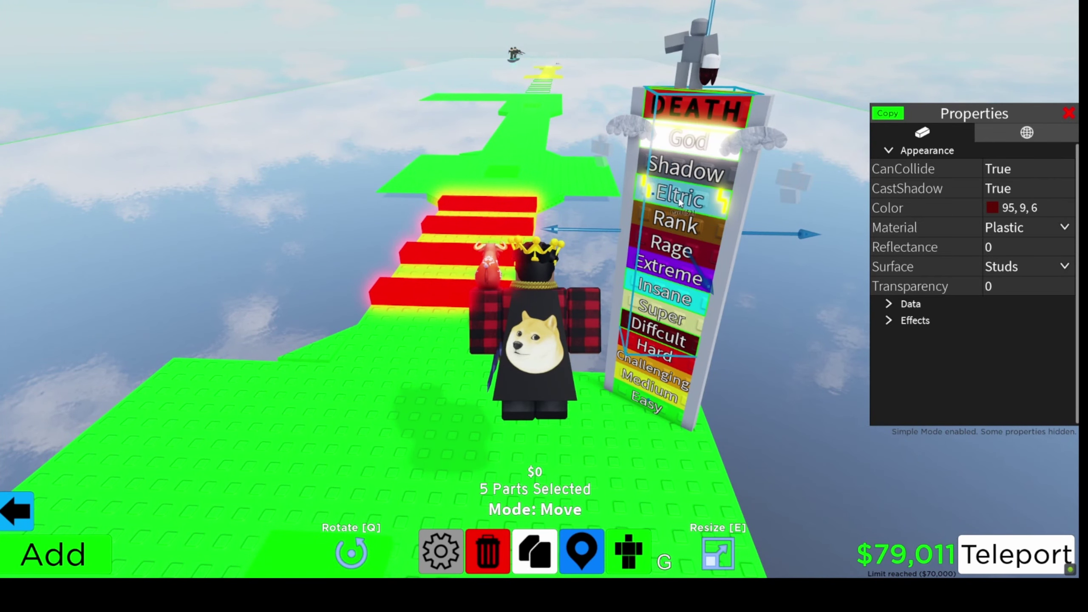
key(Escape)
right_click(768, 298)
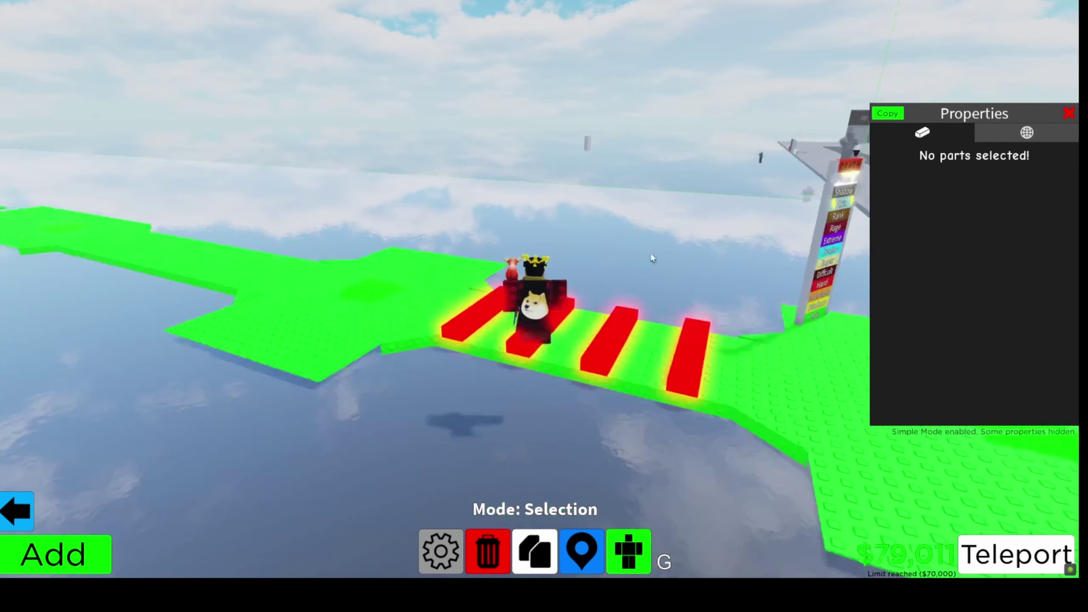
scroll(650, 252, down, 5)
drag(649, 252, 753, 291)
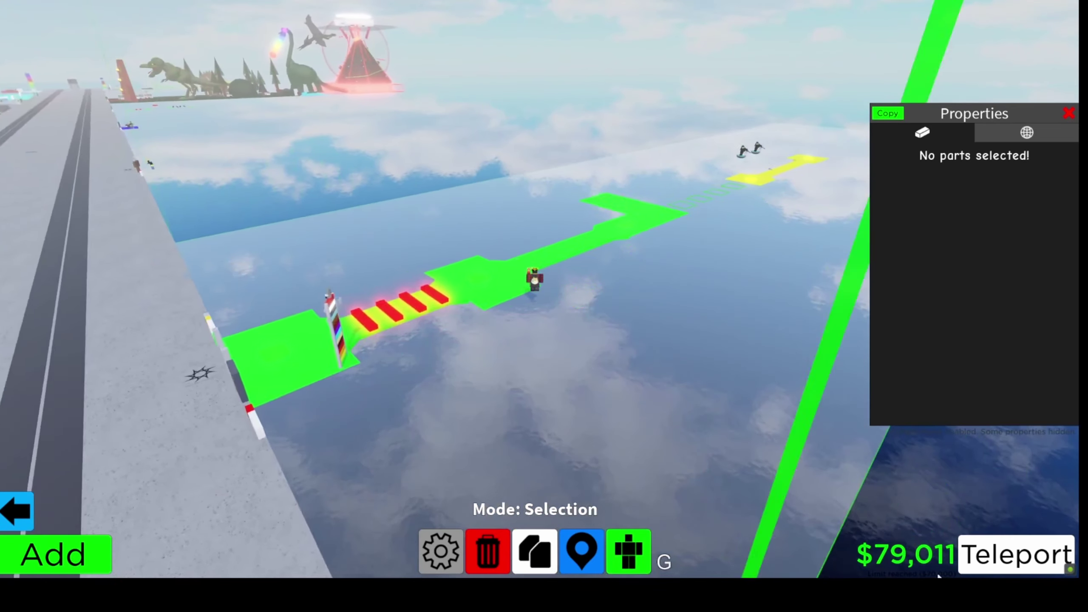
right_click(545, 306)
scroll(547, 152, down, 3)
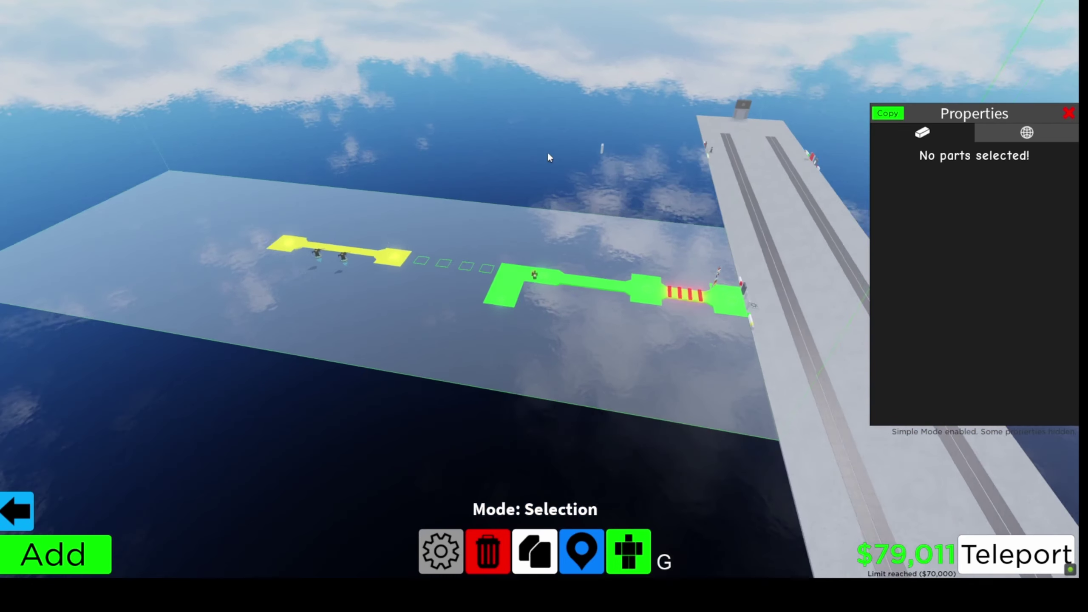
mouse_move(545, 153)
mouse_down()
mouse_move(285, 110)
mouse_move(859, 442)
mouse_up()
click(567, 189)
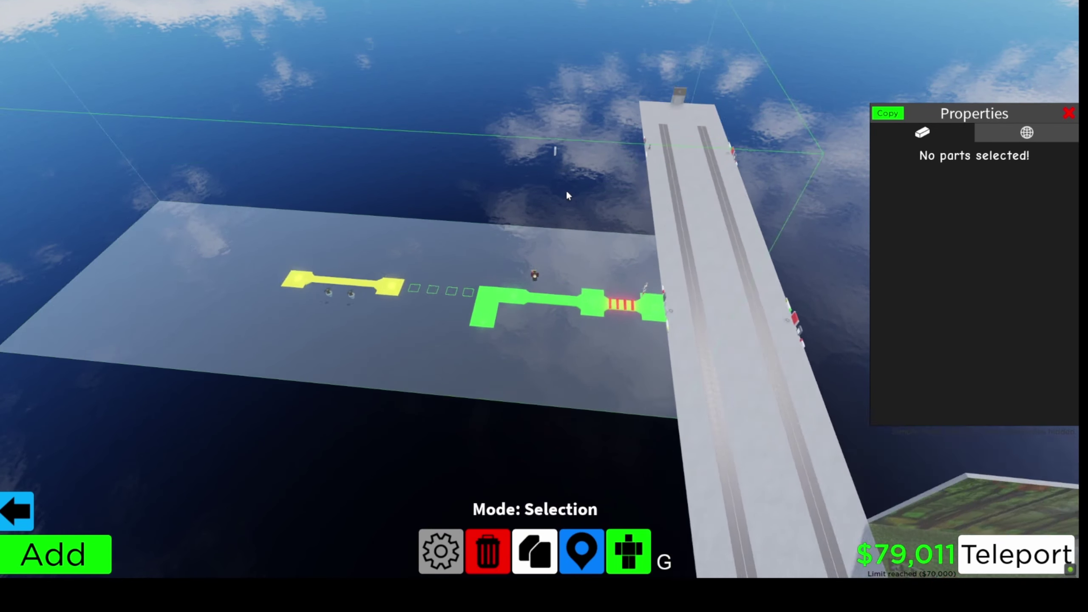
scroll(567, 190, up, 8)
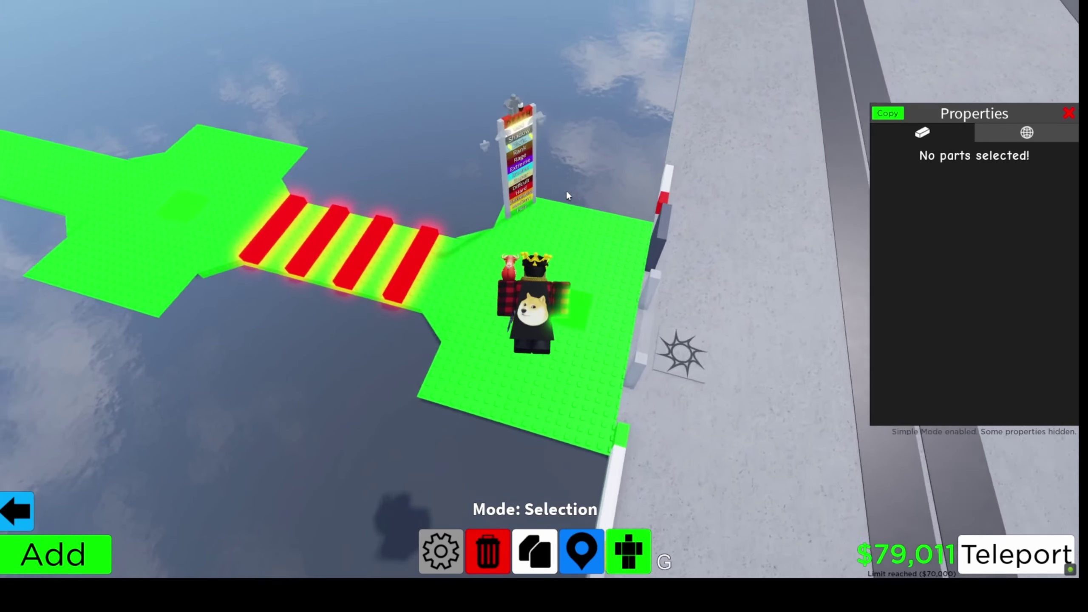
right_click(567, 189)
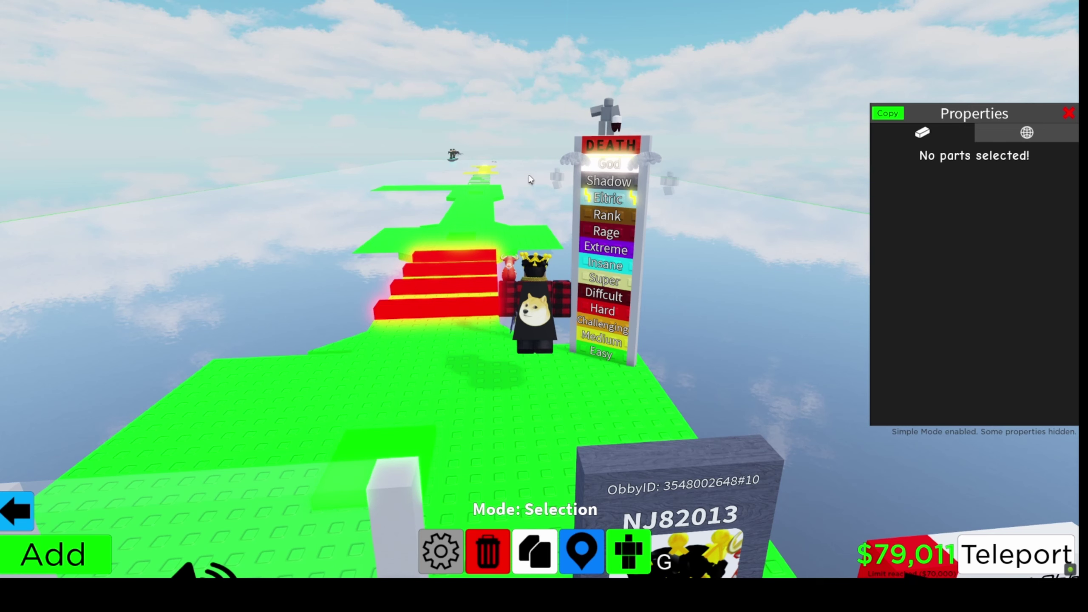
key(w)
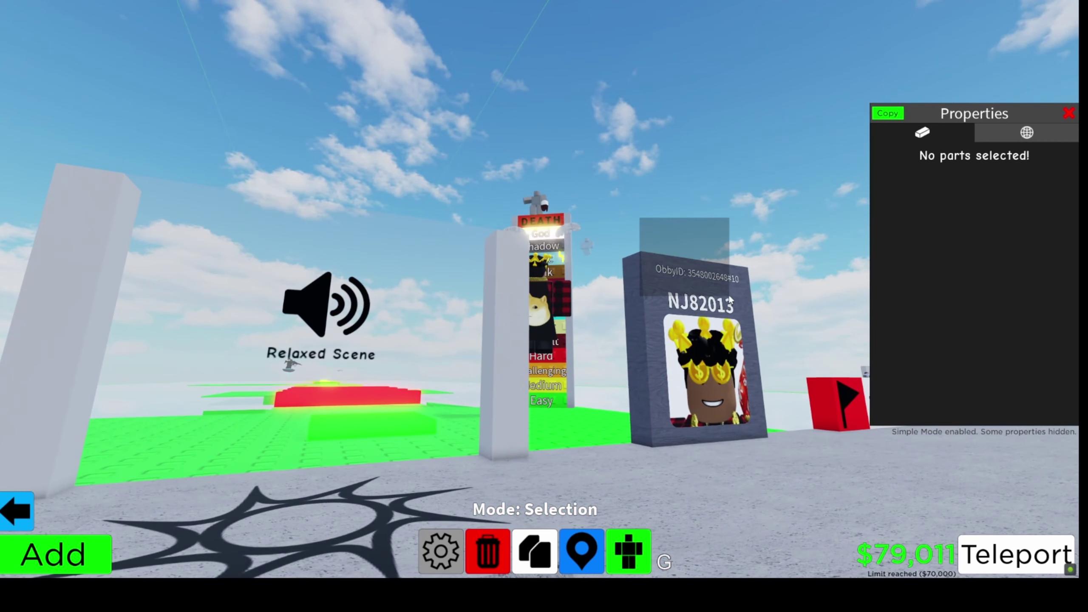
drag(639, 219, 800, 306)
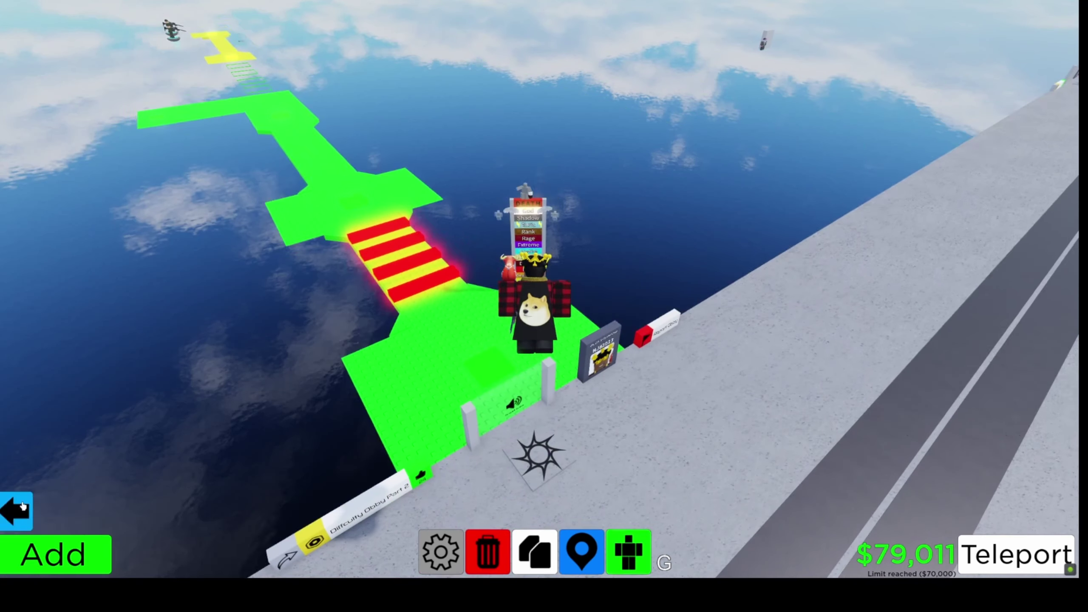
Step: Exit edit mode and load Difficulty Obby Part 2 from the My Obbies list
click(18, 511)
click(55, 510)
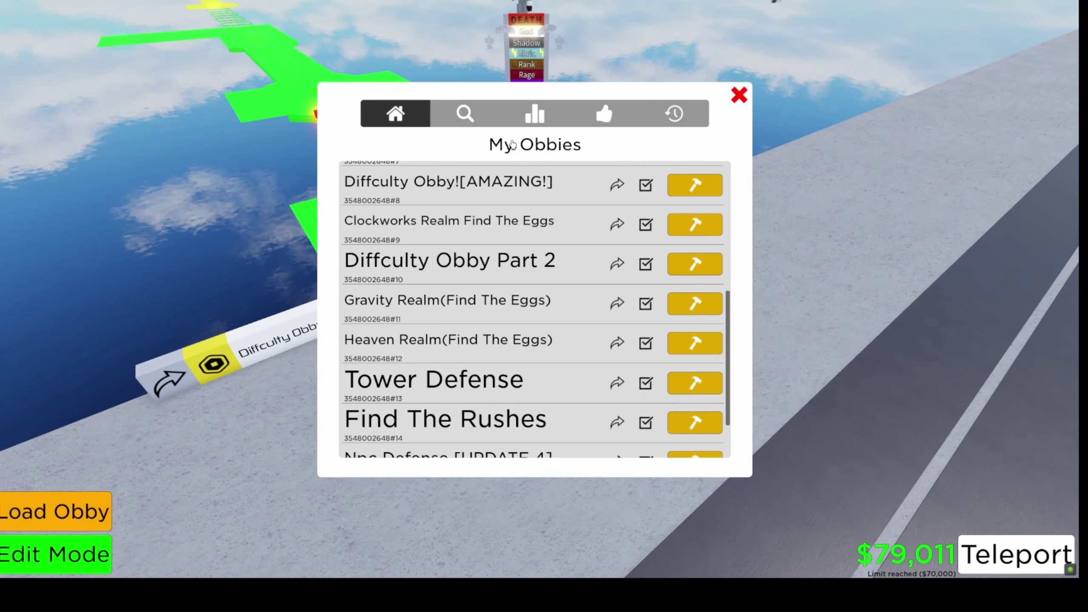
click(465, 113)
click(396, 113)
click(738, 94)
drag(561, 151, 596, 153)
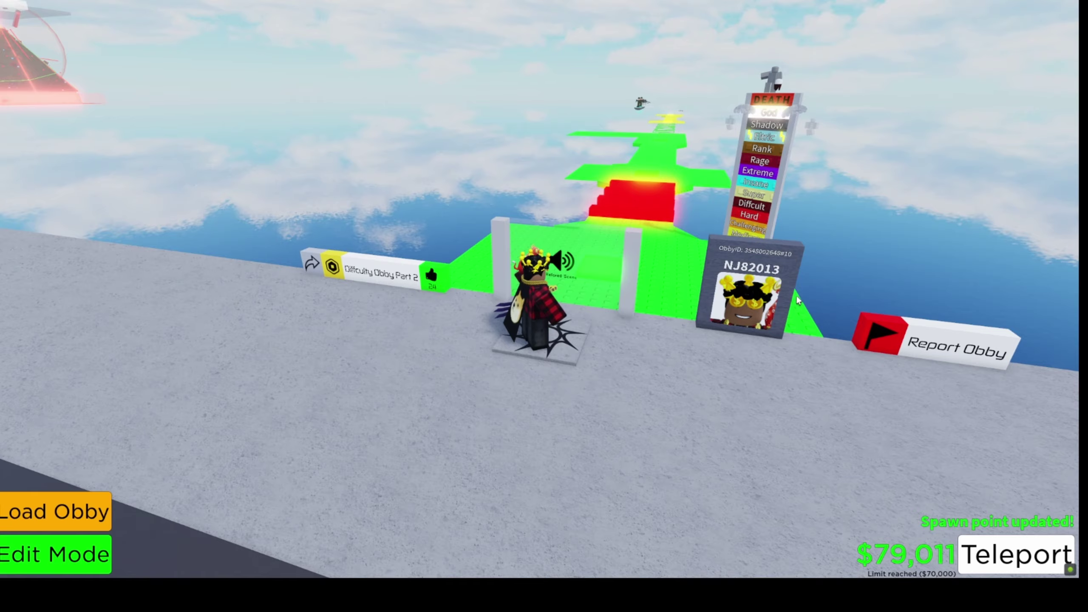
Step: Turn the camera toward the course and walk onto the green start platform
drag(798, 299, 734, 127)
key(w)
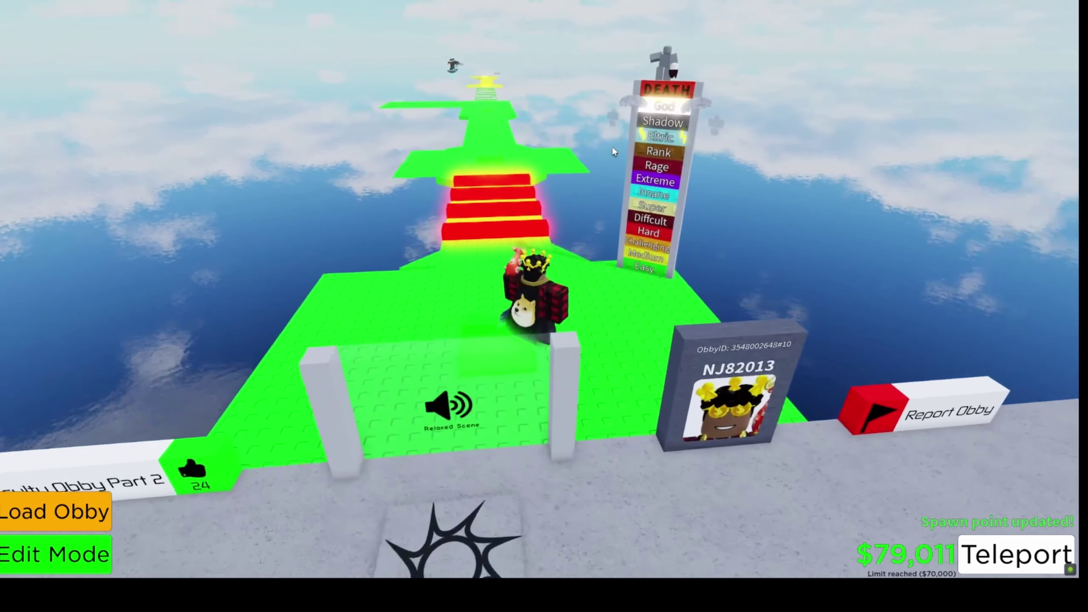
scroll(619, 142, up, 1)
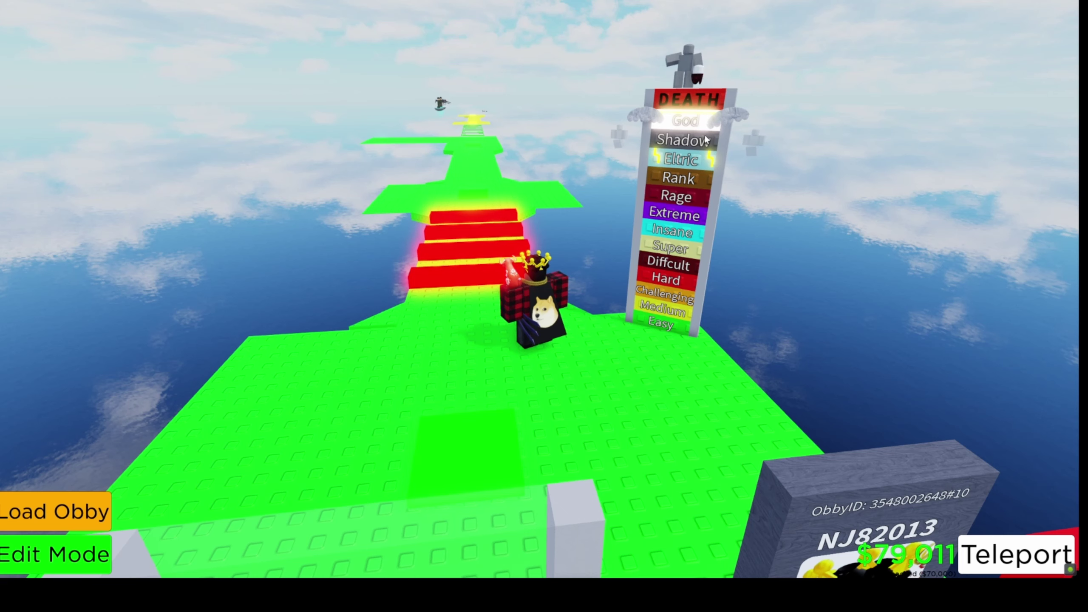
key(alt+F9)
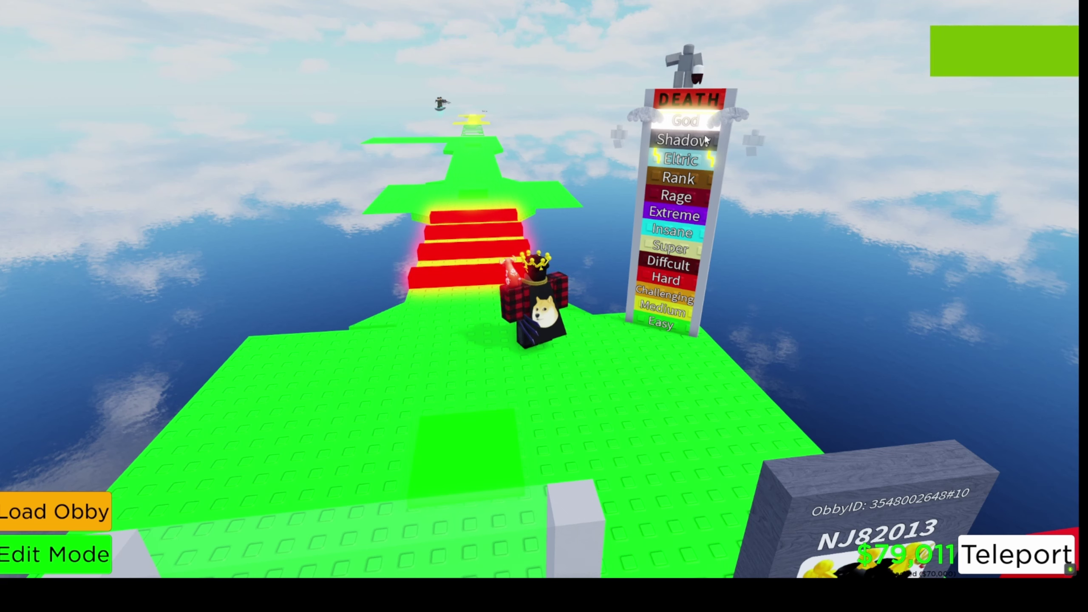